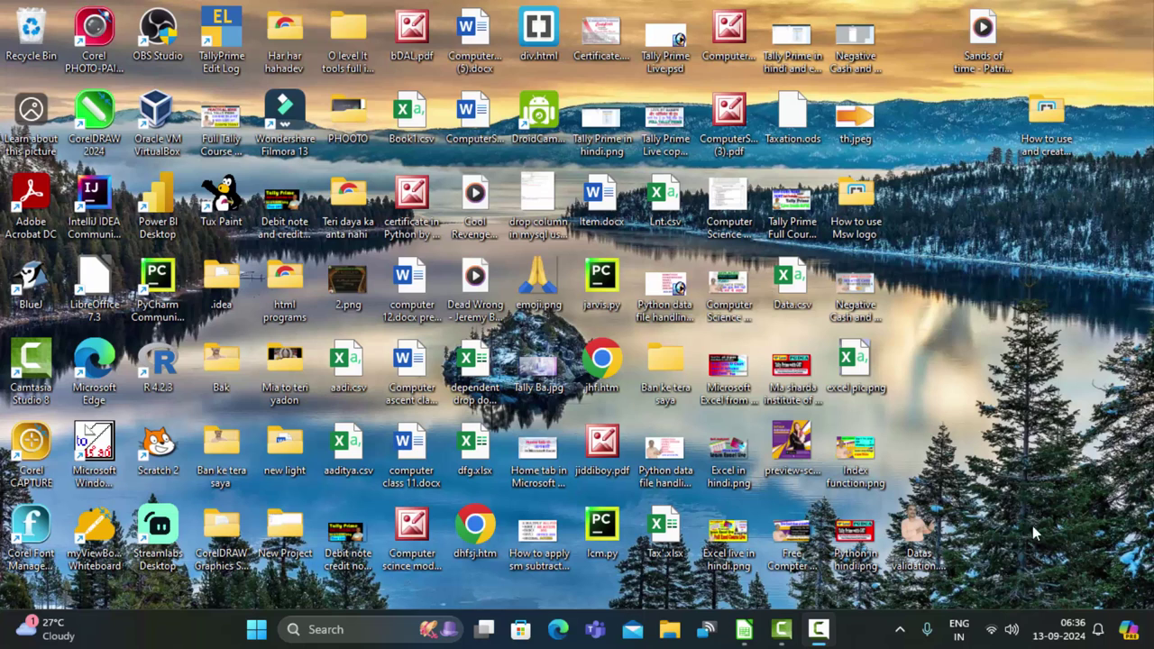
Refresh the desktop repeatedly from its right-click menu
{"action": "right_click", "coordinate": [951, 185]}
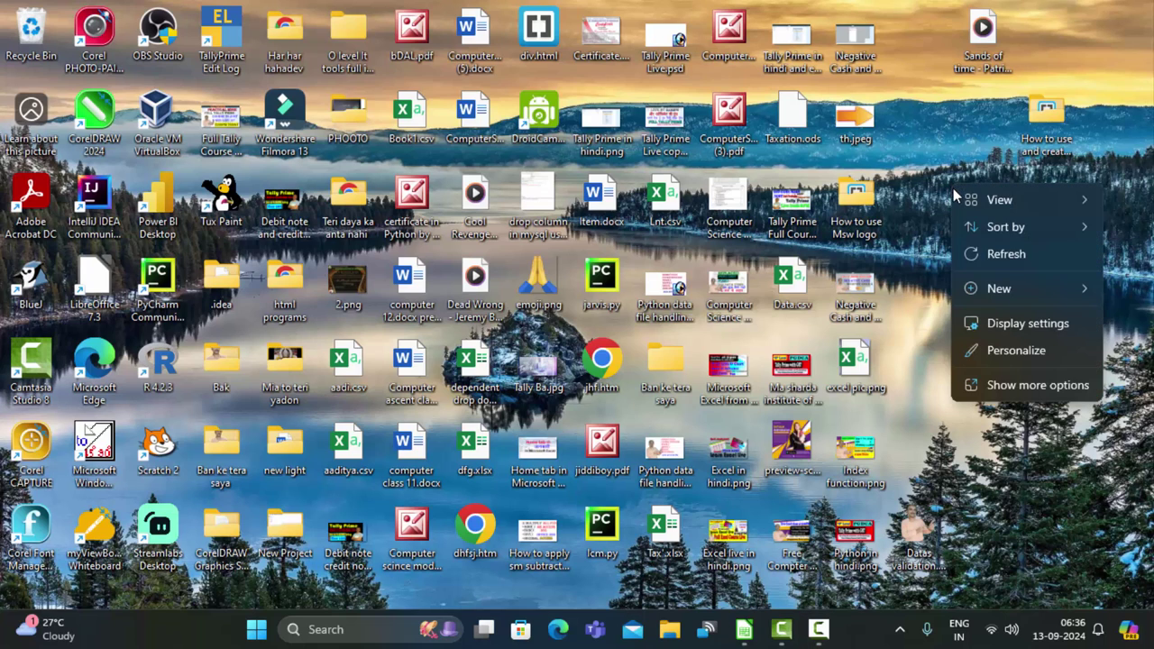
{"action": "left_click", "coordinate": [996, 261]}
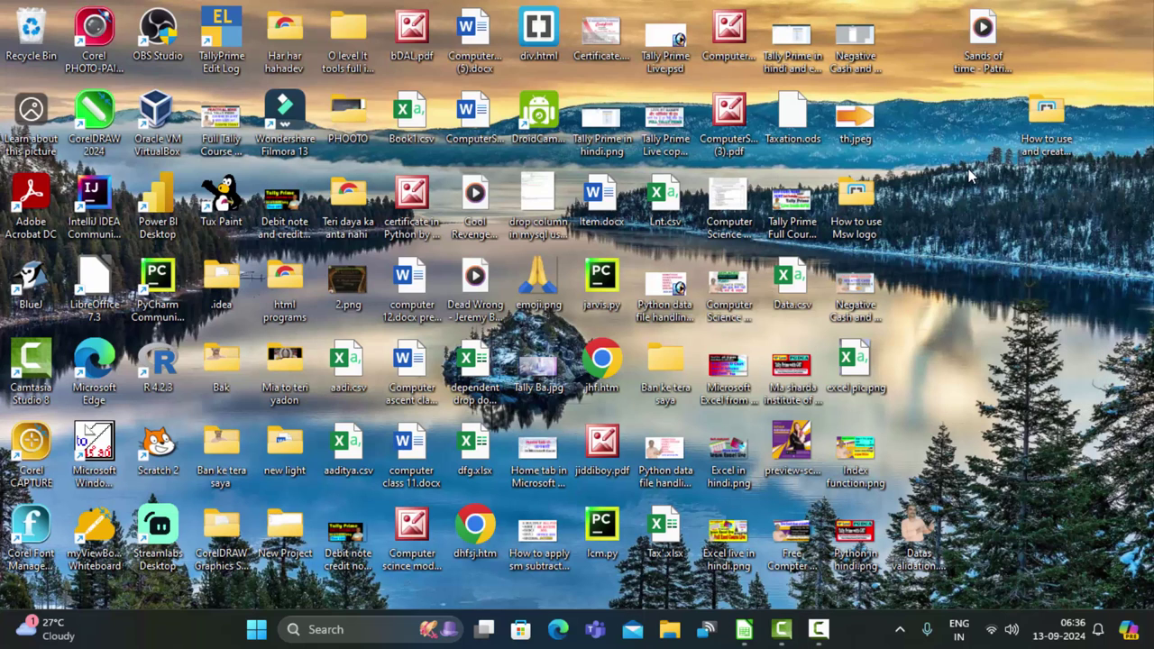
{"action": "right_click", "coordinate": [968, 169]}
{"action": "left_click", "coordinate": [1000, 243]}
{"action": "right_click", "coordinate": [958, 138]}
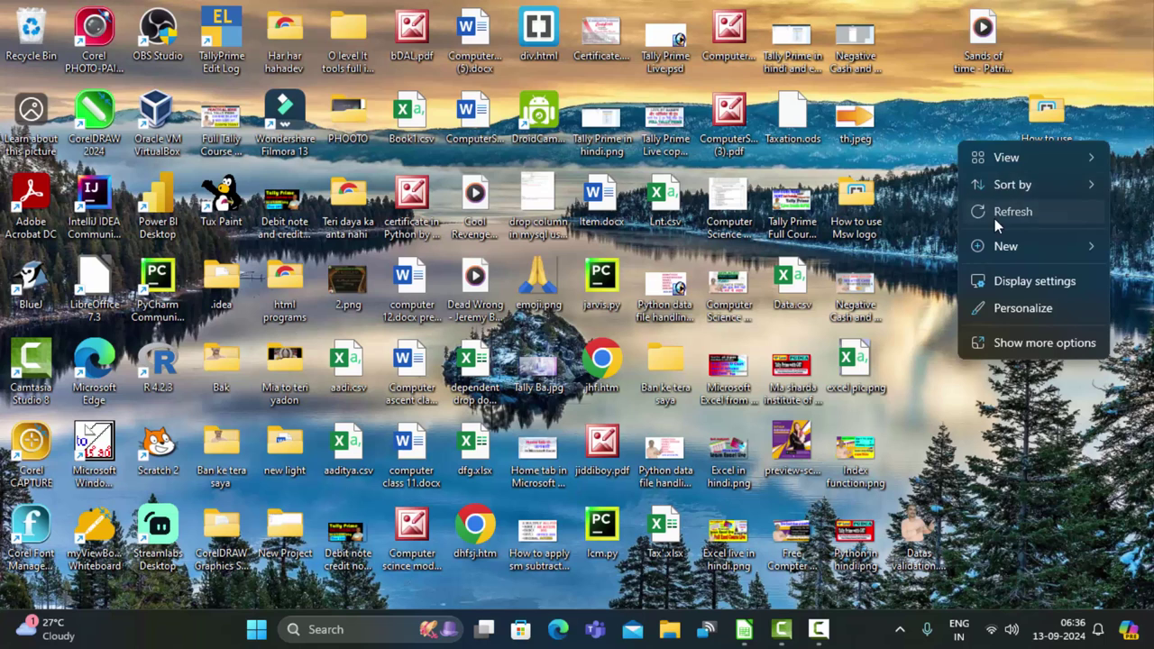
{"action": "left_click", "coordinate": [995, 217]}
{"action": "right_click", "coordinate": [943, 163]}
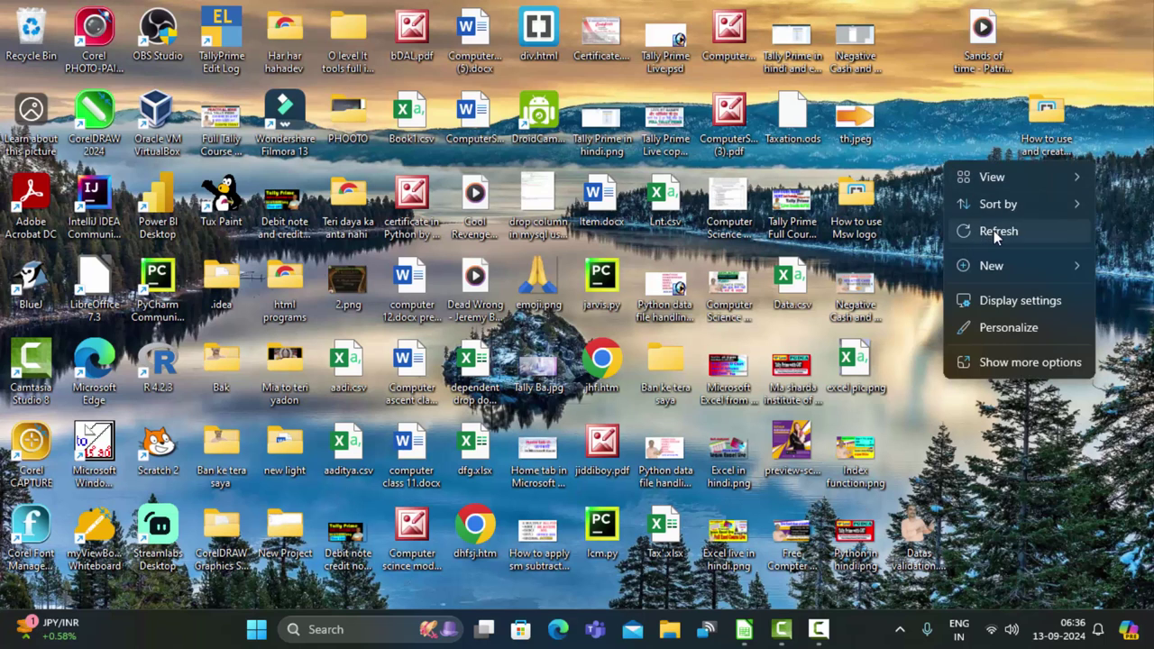
{"action": "left_click", "coordinate": [994, 230]}
{"action": "right_click", "coordinate": [968, 152]}
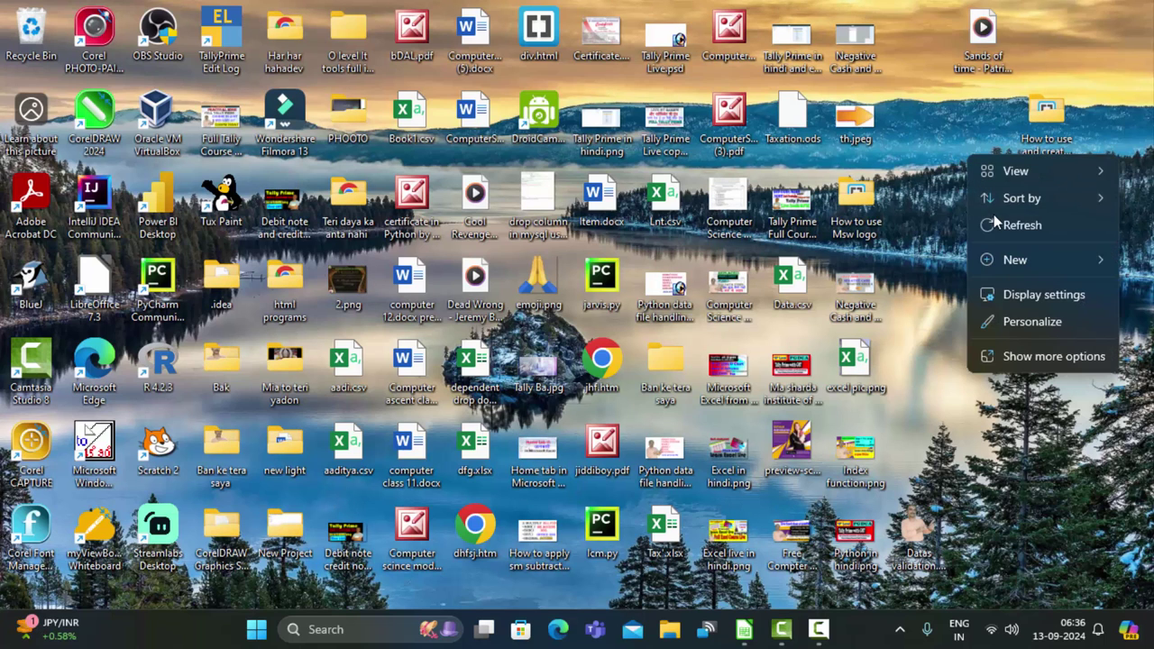
{"action": "left_click", "coordinate": [997, 222]}
{"action": "right_click", "coordinate": [968, 166]}
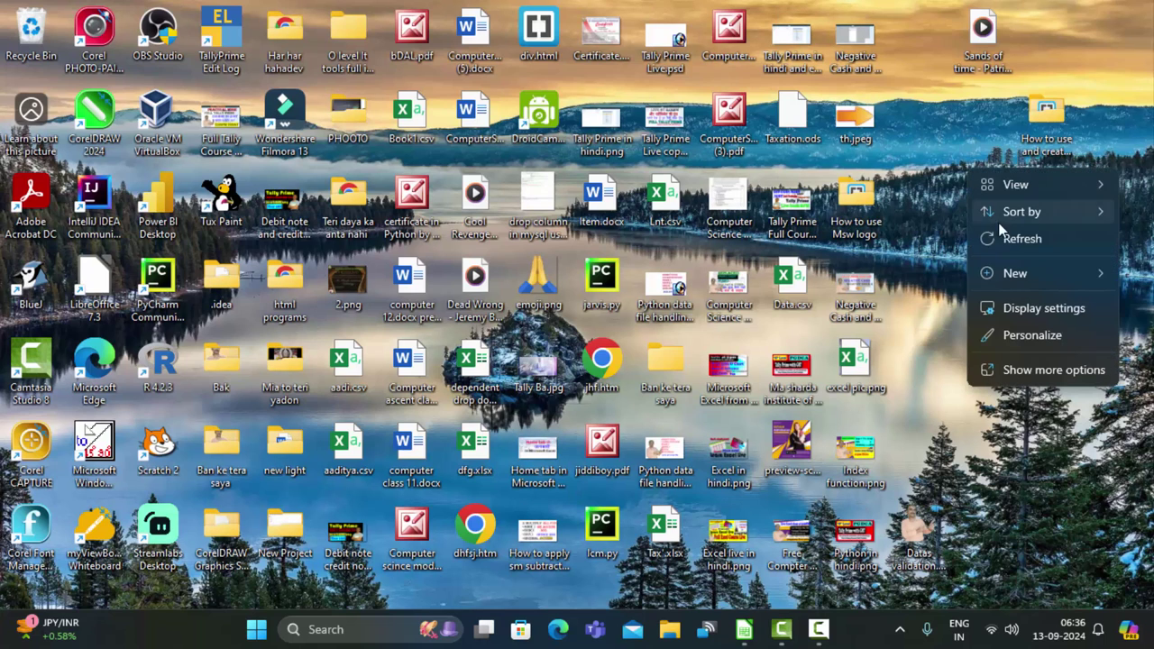
{"action": "left_click", "coordinate": [1004, 240]}
{"action": "right_click", "coordinate": [957, 167]}
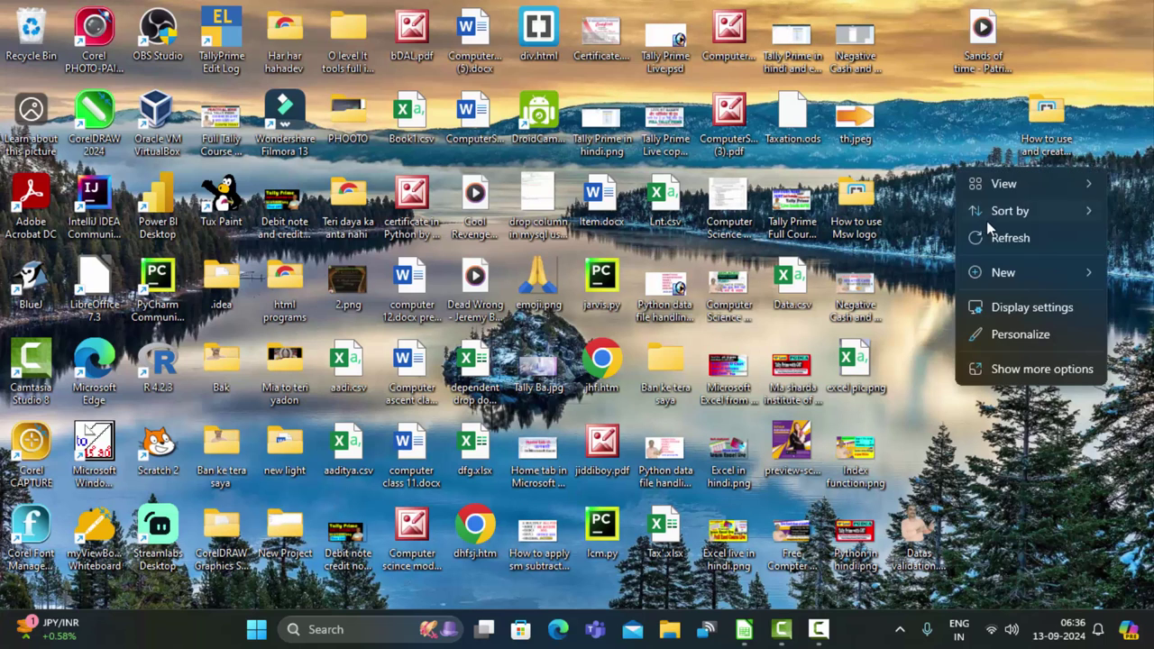
{"action": "left_click", "coordinate": [991, 238]}
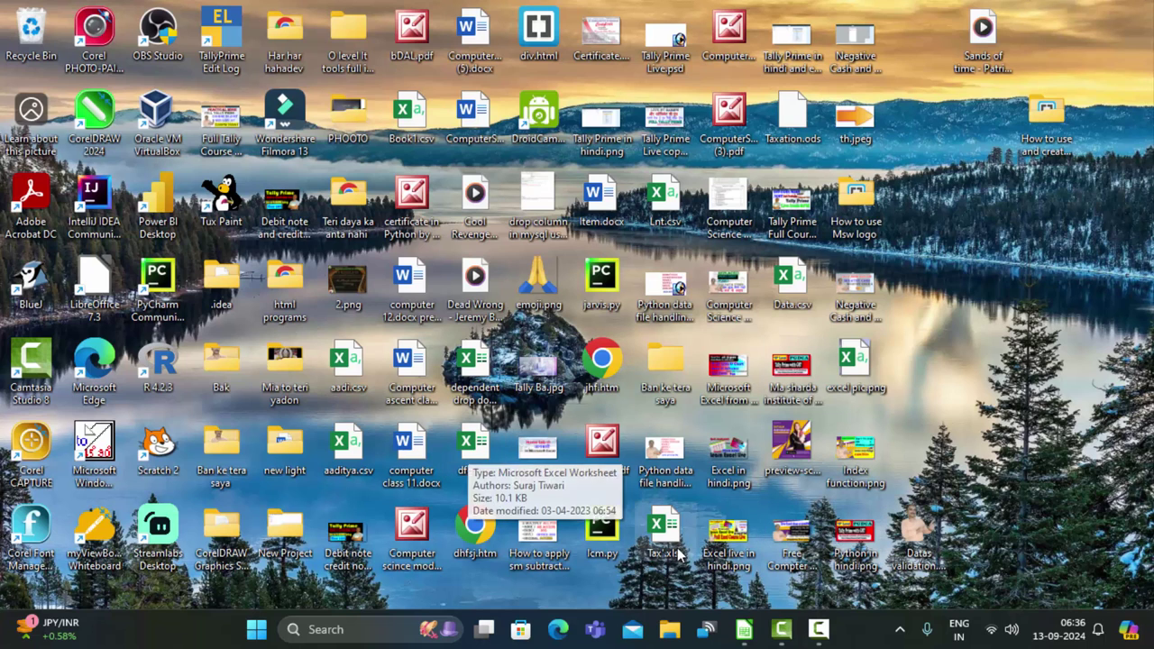
Bring back the Calc marks sheet at cell A2, then search for and launch Microsoft Excel
{"action": "left_click", "coordinate": [745, 629]}
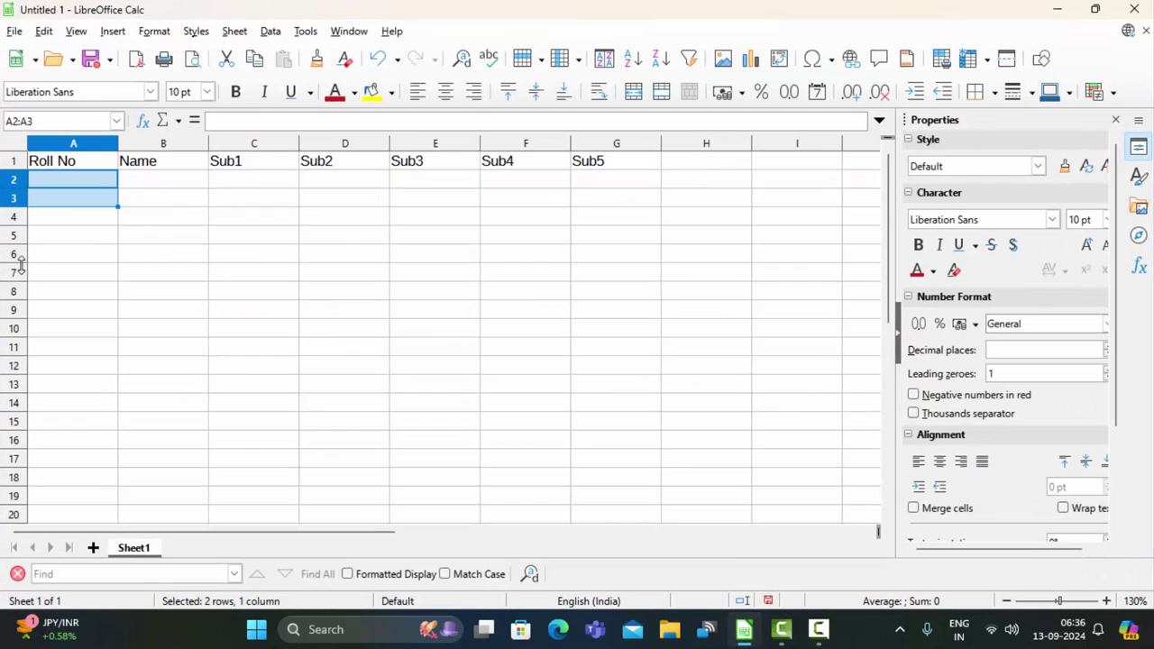
{"action": "left_click", "coordinate": [77, 185]}
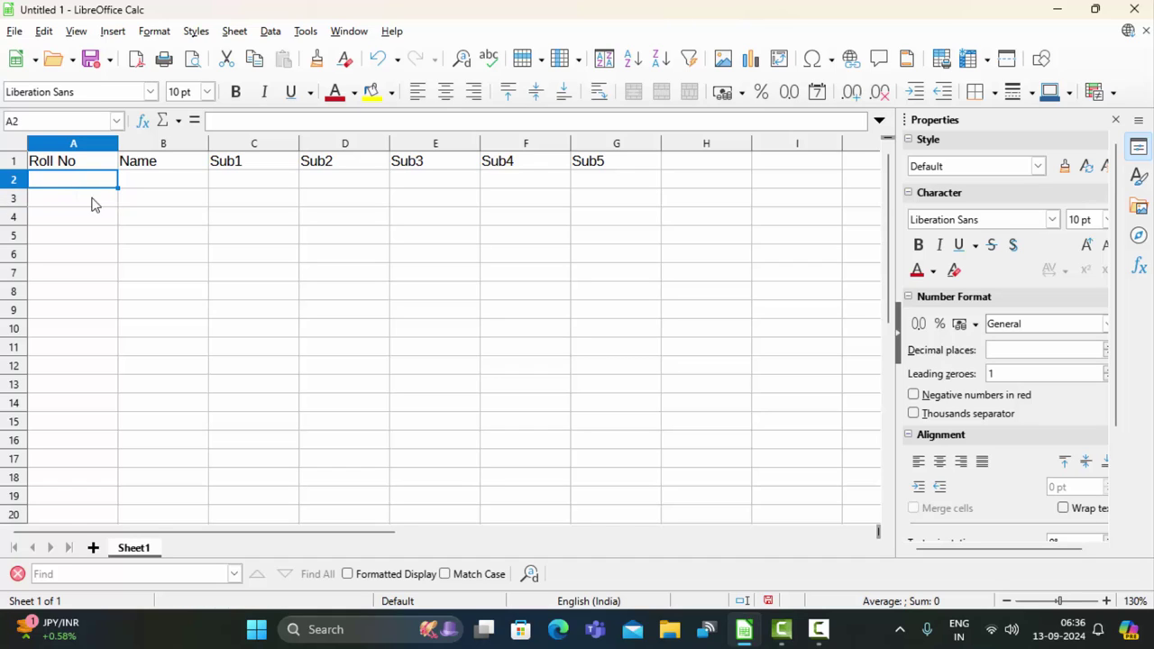
{"action": "left_click", "coordinate": [259, 629]}
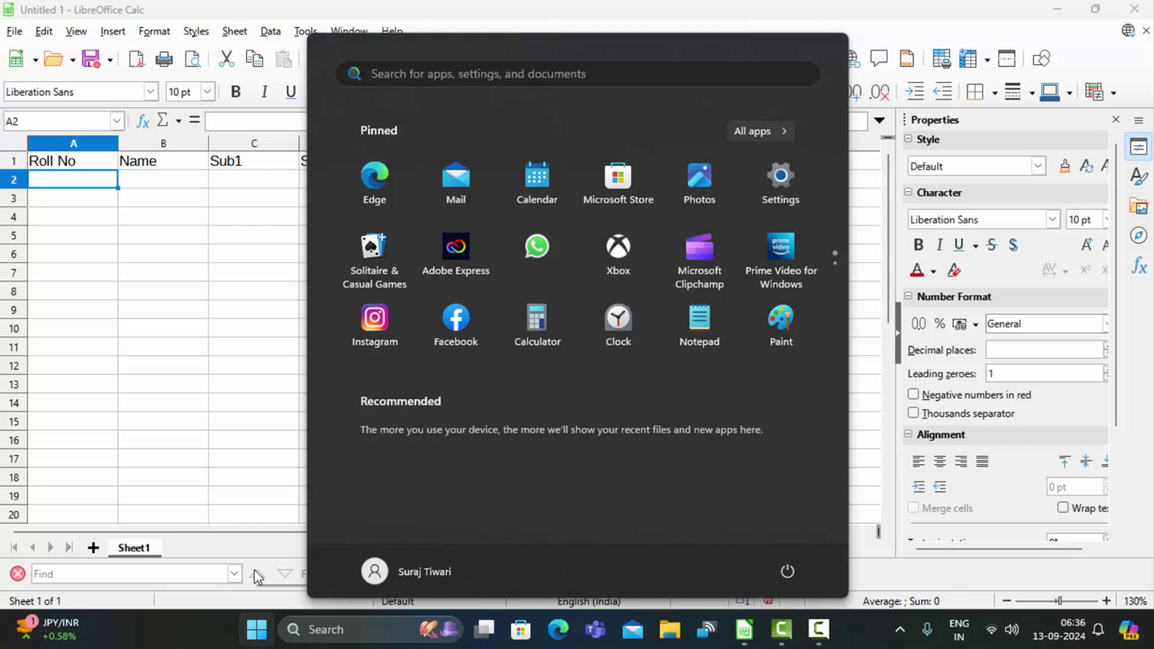
{"action": "type", "text": "excel"}
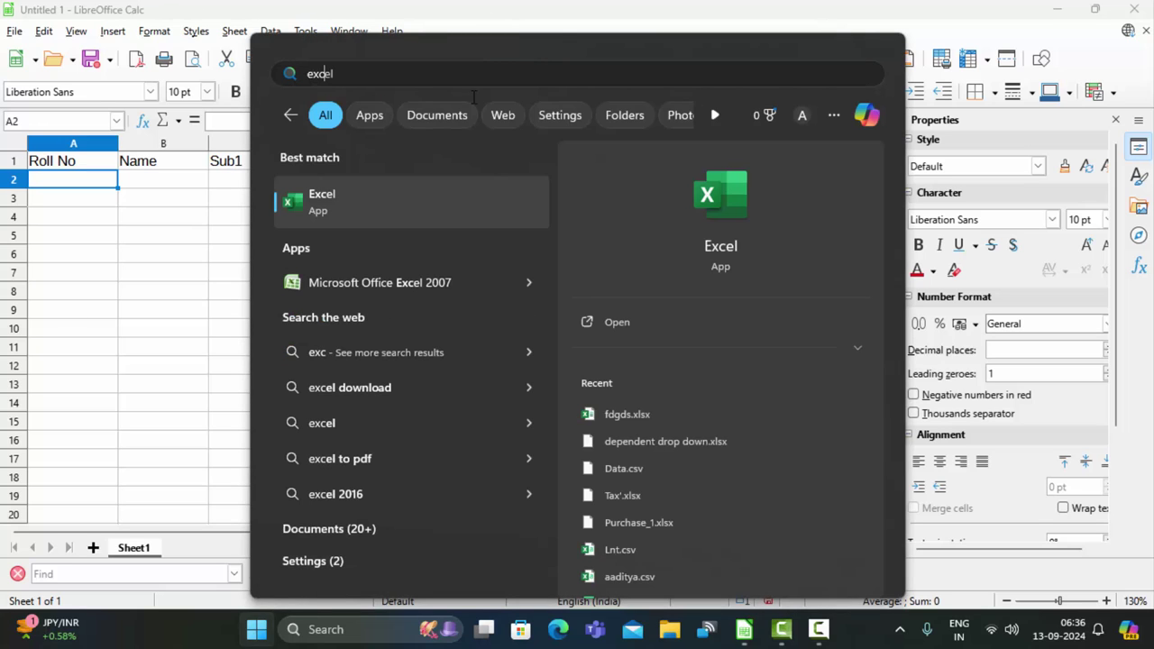
{"action": "left_click", "coordinate": [413, 206]}
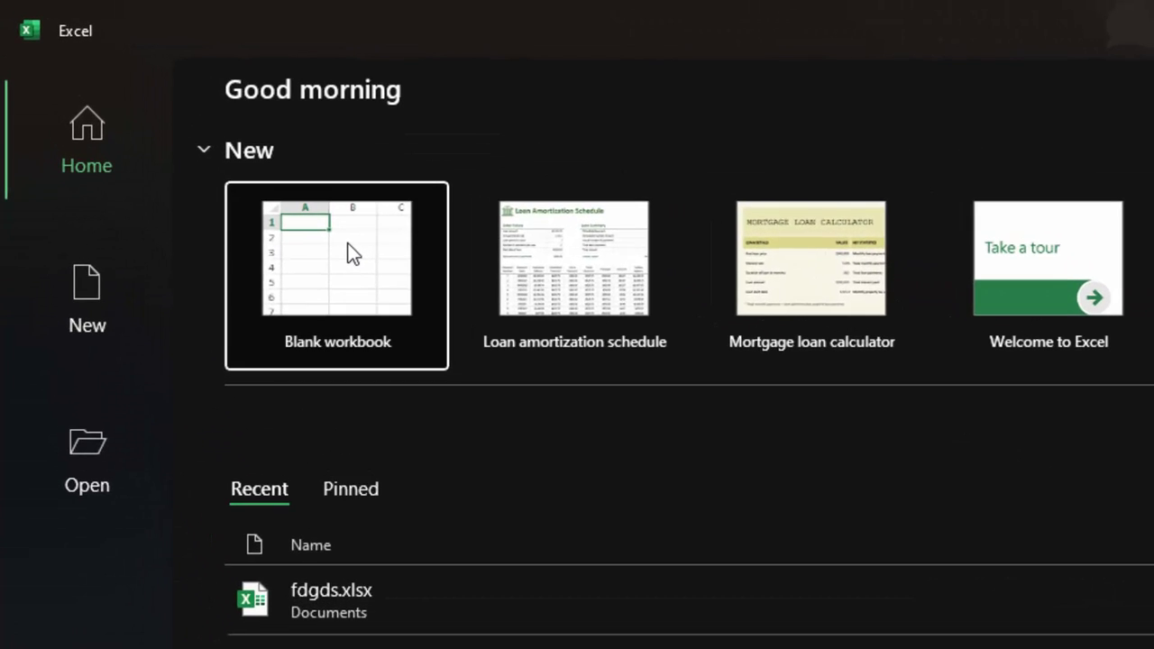
Start a blank Book1 workbook, select C1, and leave Data Validation's Allow set to Any value
{"action": "left_click", "coordinate": [352, 255]}
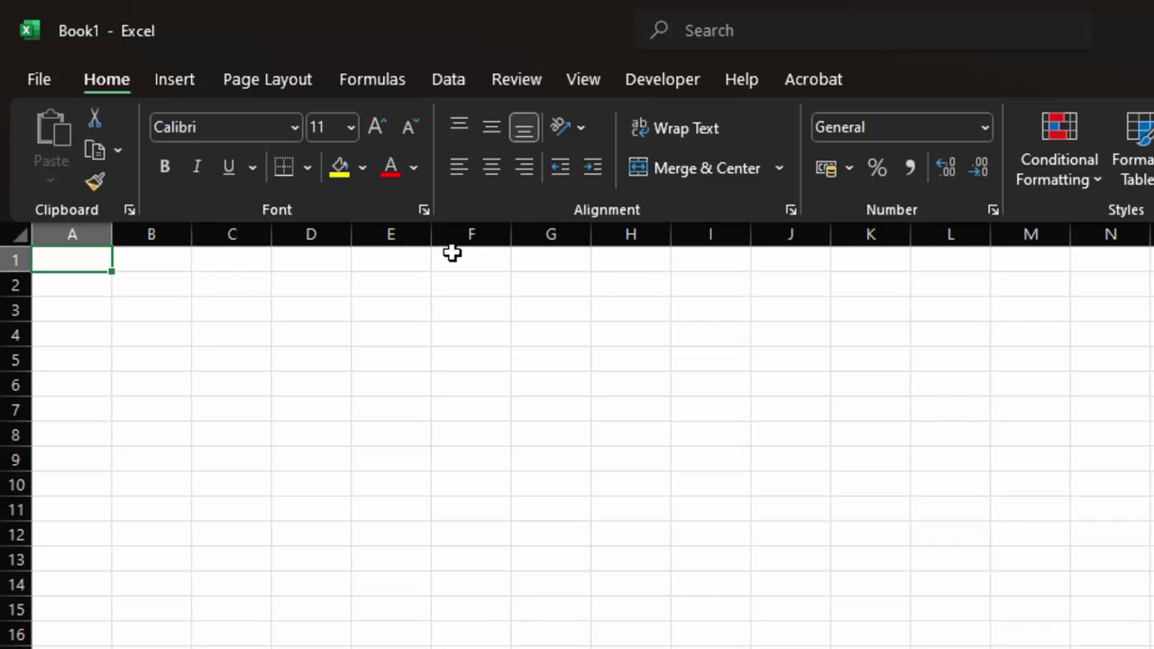
{"action": "left_click", "coordinate": [226, 268]}
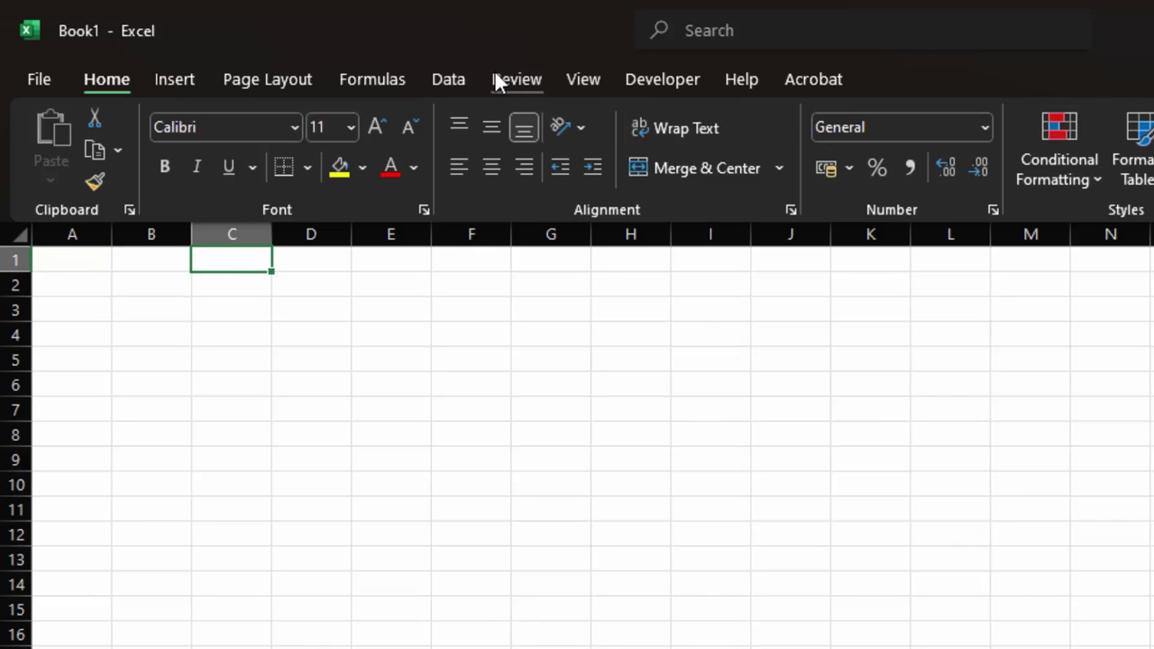
{"action": "left_click", "coordinate": [446, 79]}
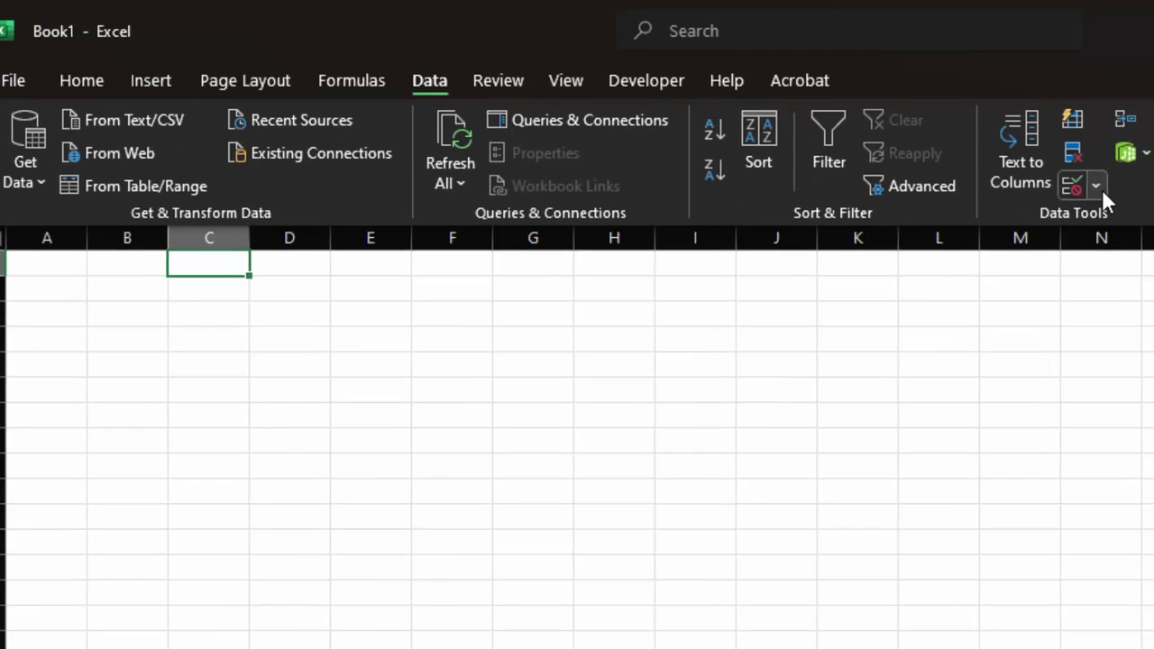
{"action": "left_click", "coordinate": [1102, 185]}
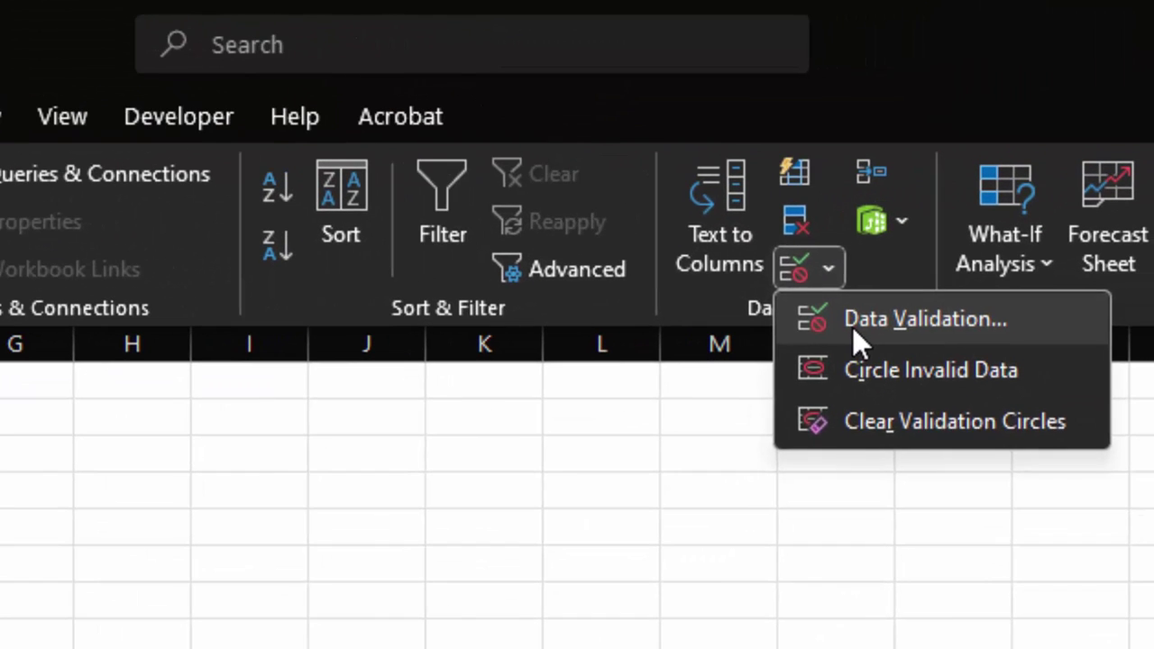
{"action": "left_click", "coordinate": [852, 326]}
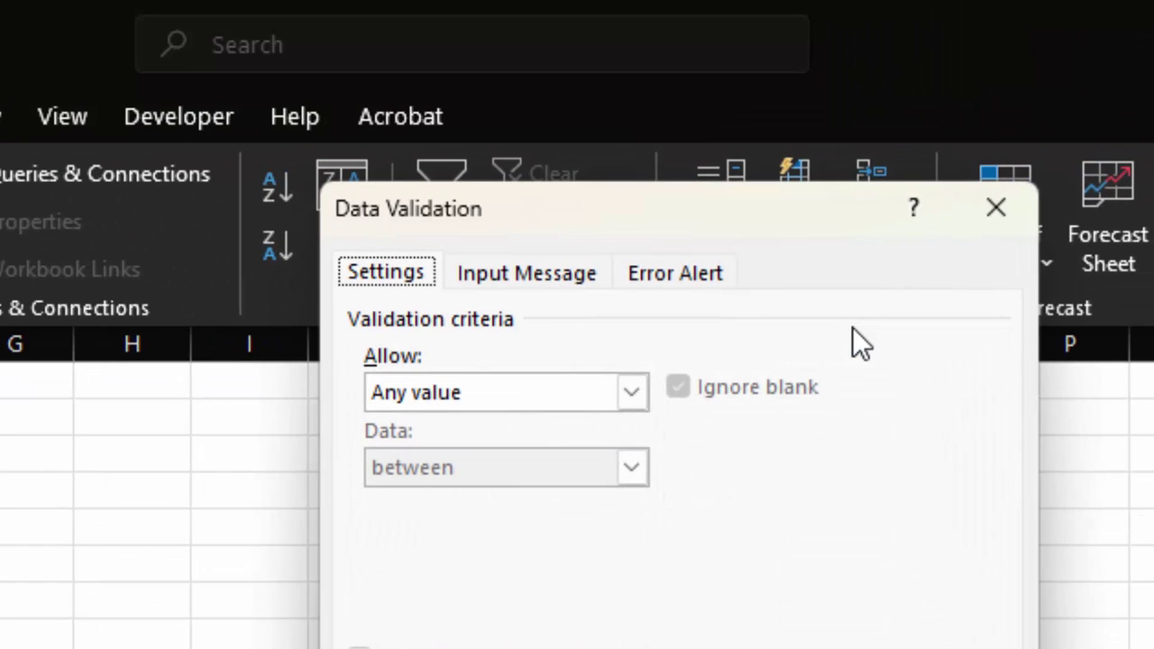
{"action": "left_click", "coordinate": [631, 390]}
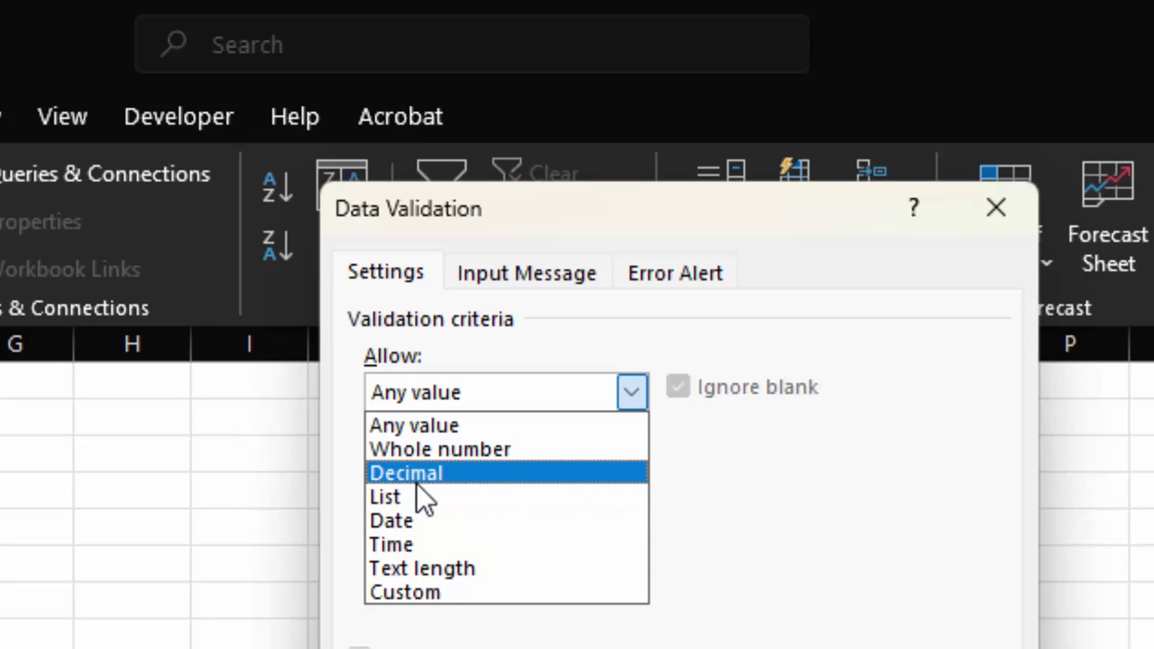
{"action": "left_click", "coordinate": [981, 223]}
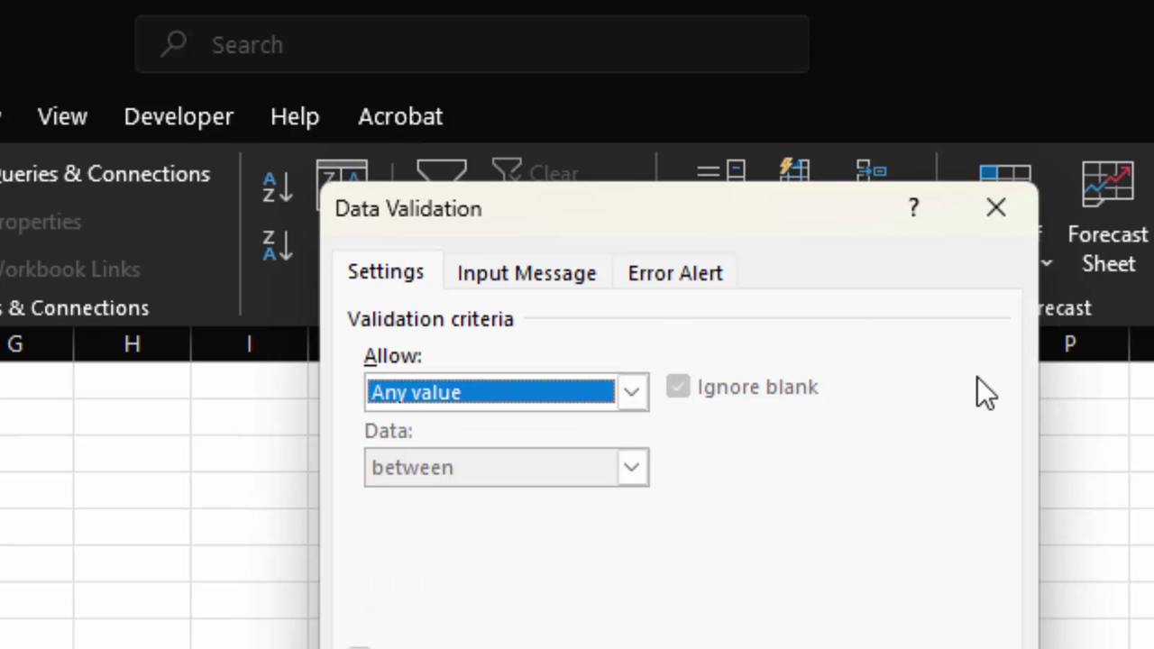
{"action": "left_click", "coordinate": [990, 194]}
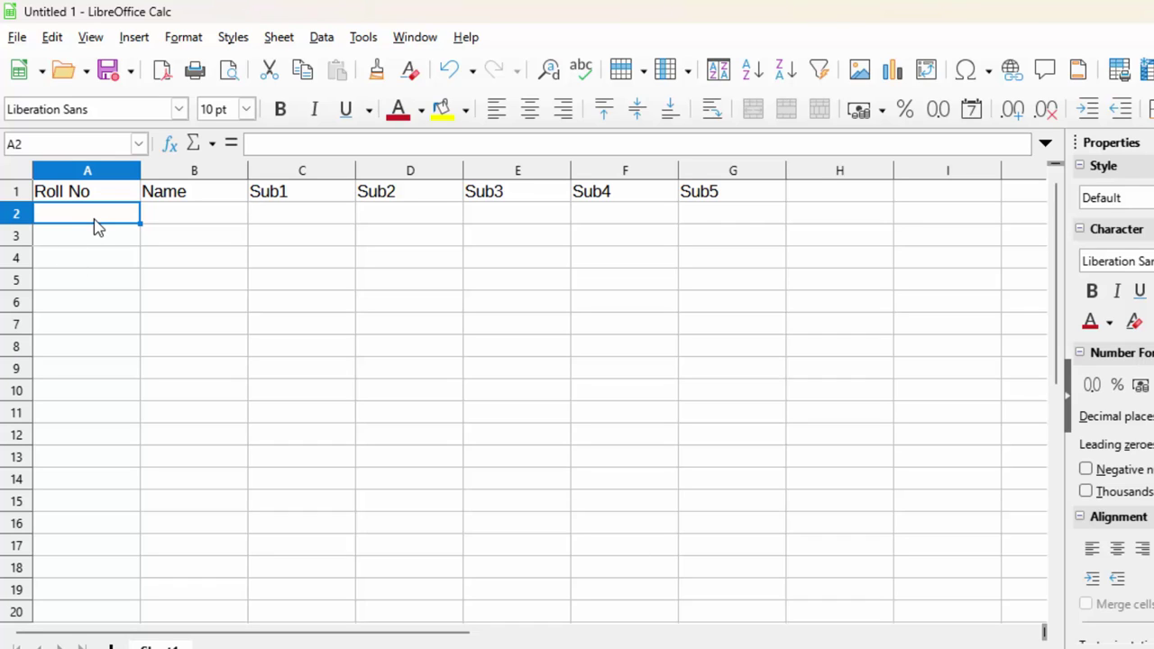
Give cells A2:A10 a List validity whose entries are 1 through 7
{"action": "left_click_drag", "start_coordinate": [98, 227], "coordinate": [122, 392]}
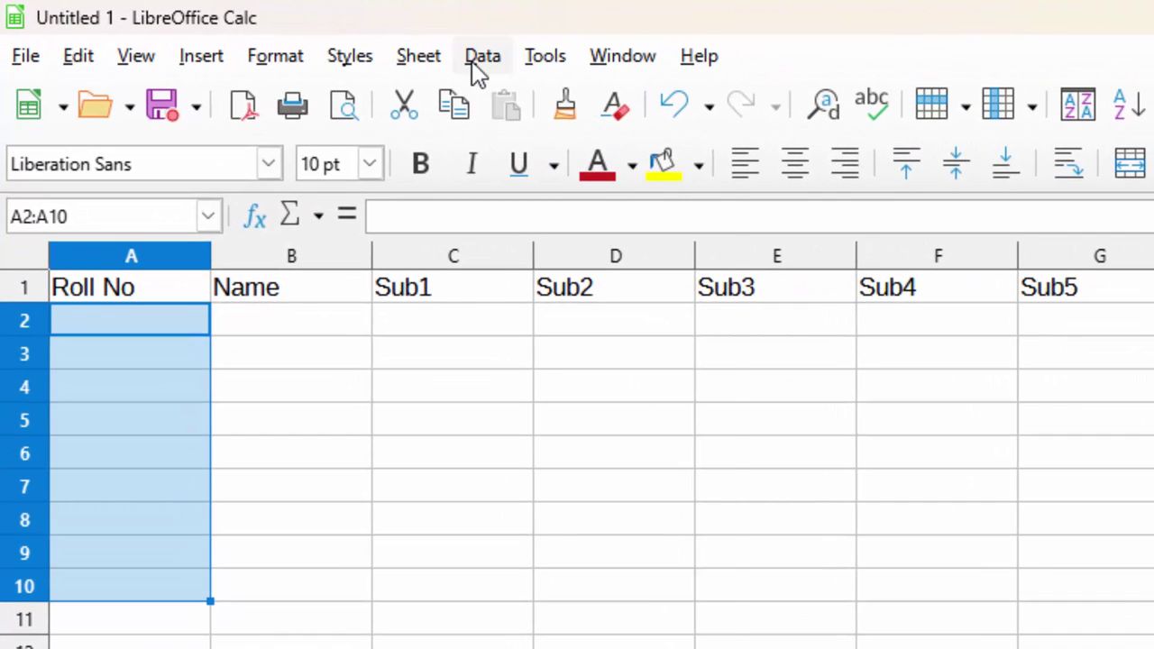
{"action": "left_click", "coordinate": [478, 59]}
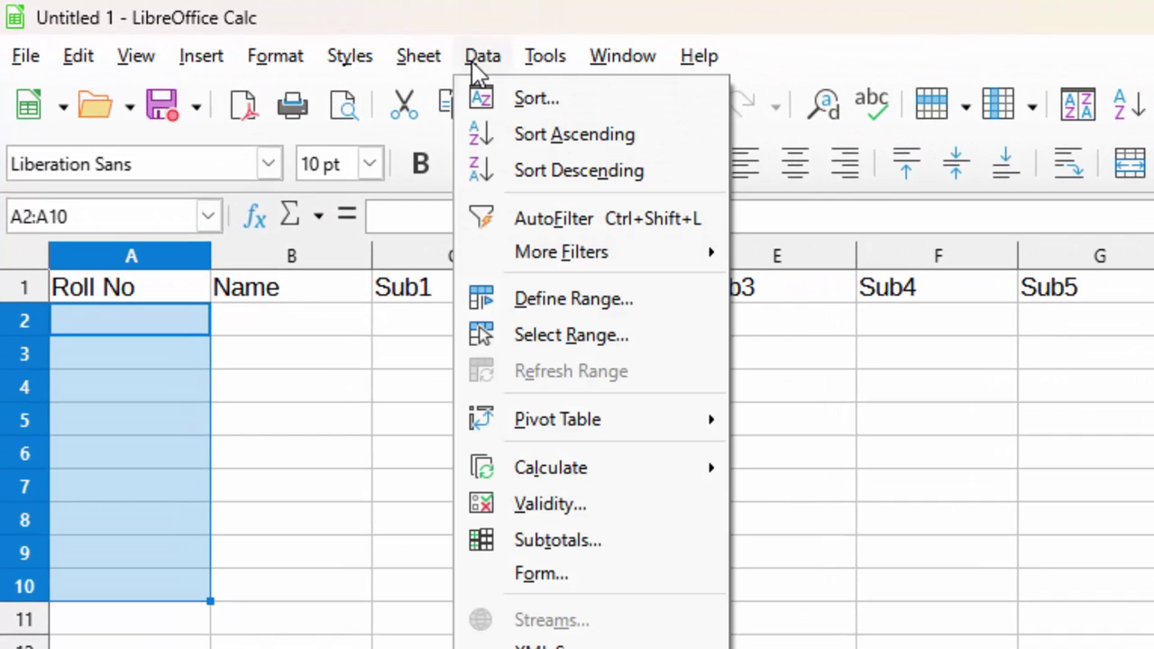
{"action": "left_click", "coordinate": [534, 512]}
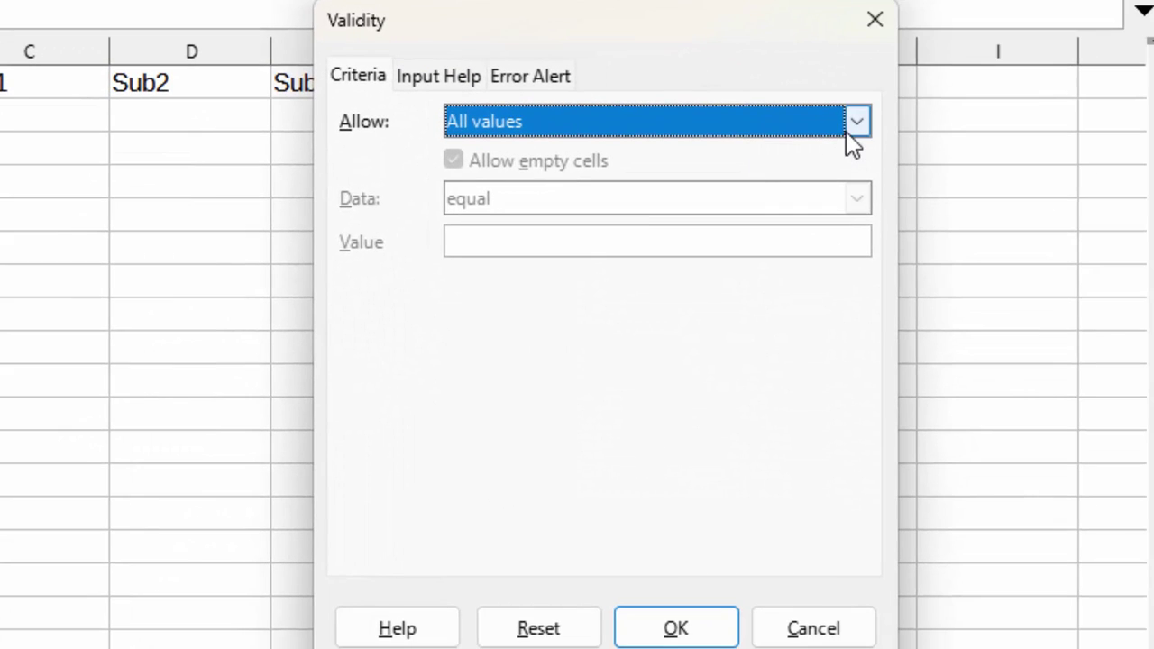
{"action": "left_click", "coordinate": [859, 131]}
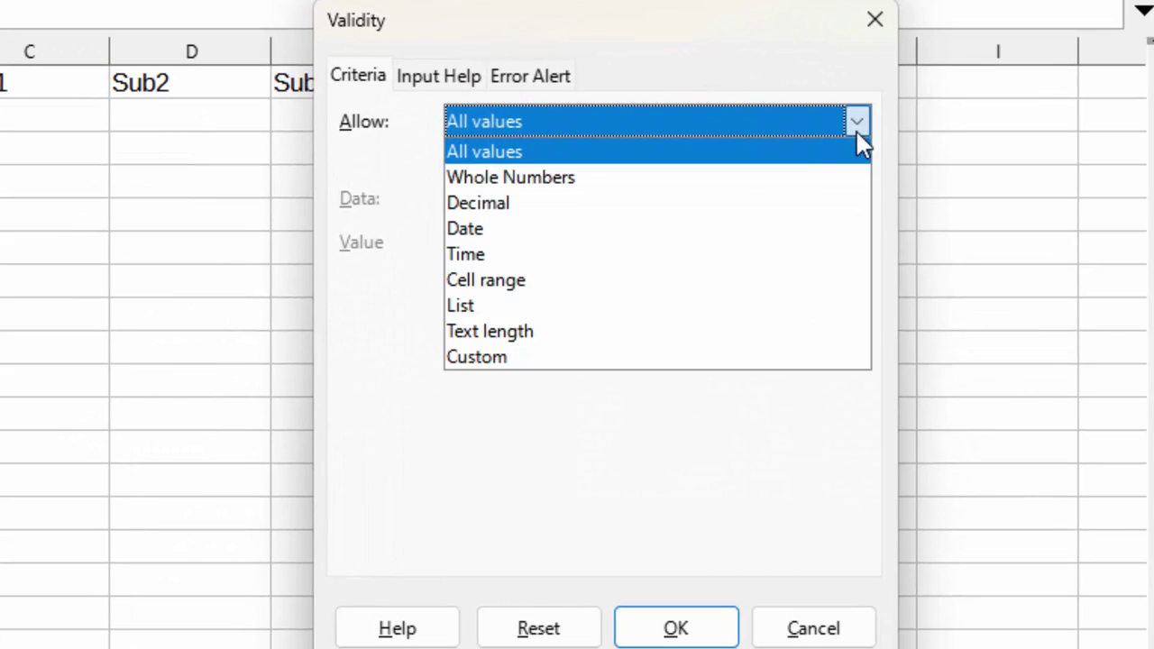
{"action": "left_click", "coordinate": [637, 307]}
{"action": "left_click", "coordinate": [559, 285]}
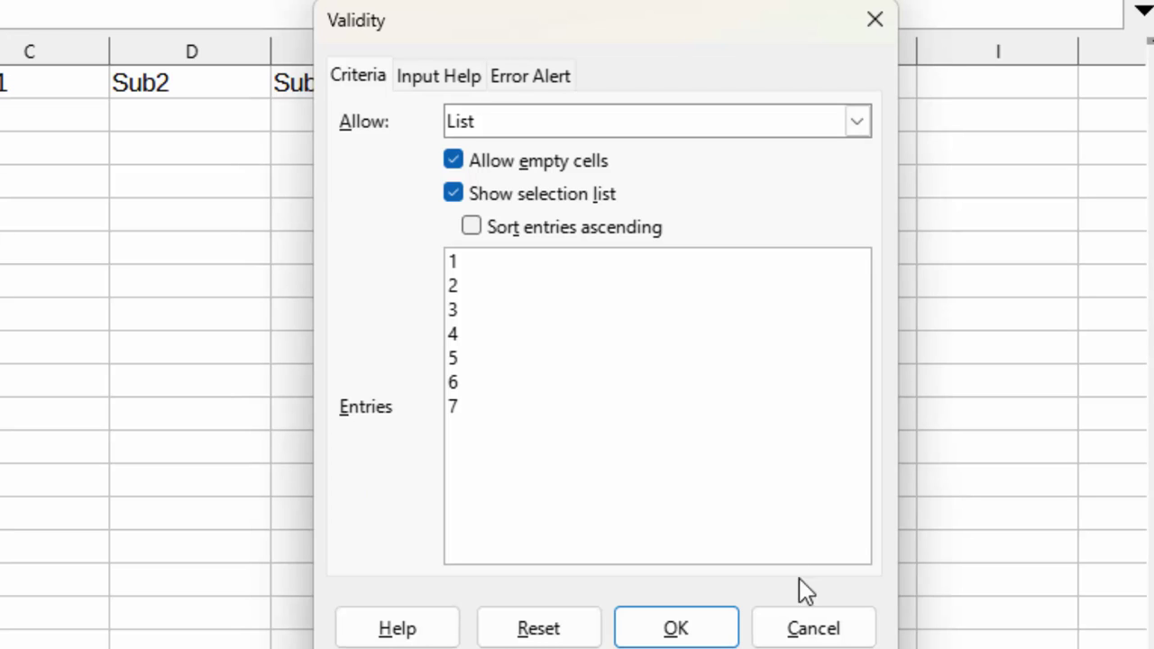
{"action": "left_click", "coordinate": [688, 632]}
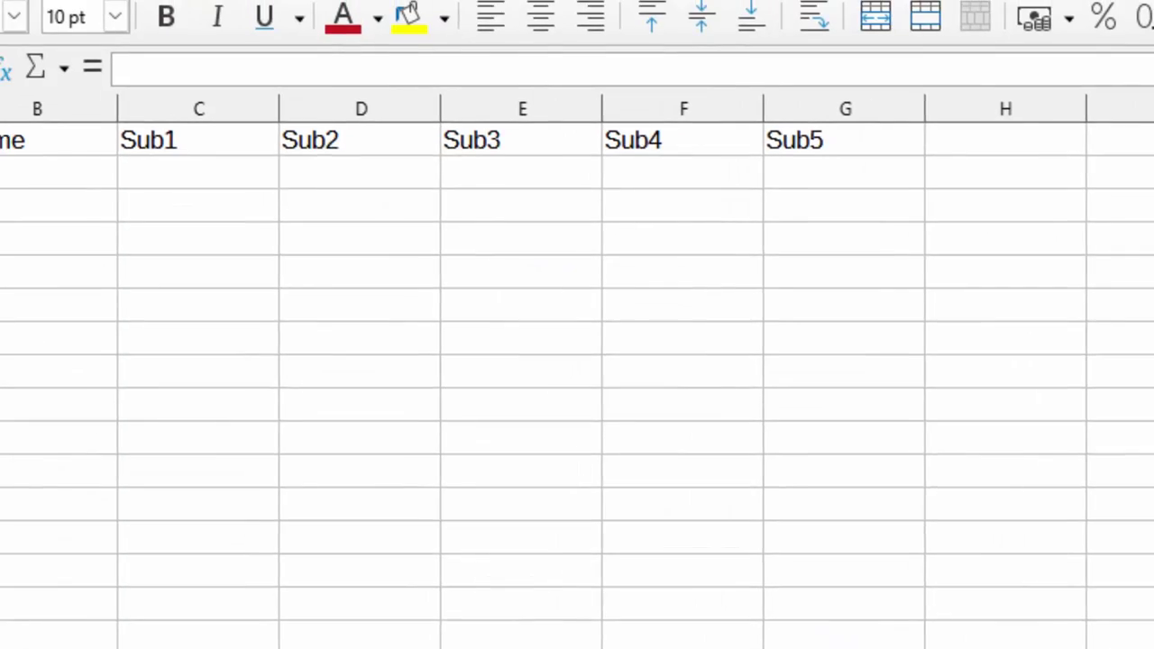
Pick roll numbers 1, 2 and 3 from the dropdowns in A2 to A4
{"action": "left_click", "coordinate": [222, 259]}
{"action": "left_click", "coordinate": [162, 294]}
{"action": "left_click", "coordinate": [162, 296]}
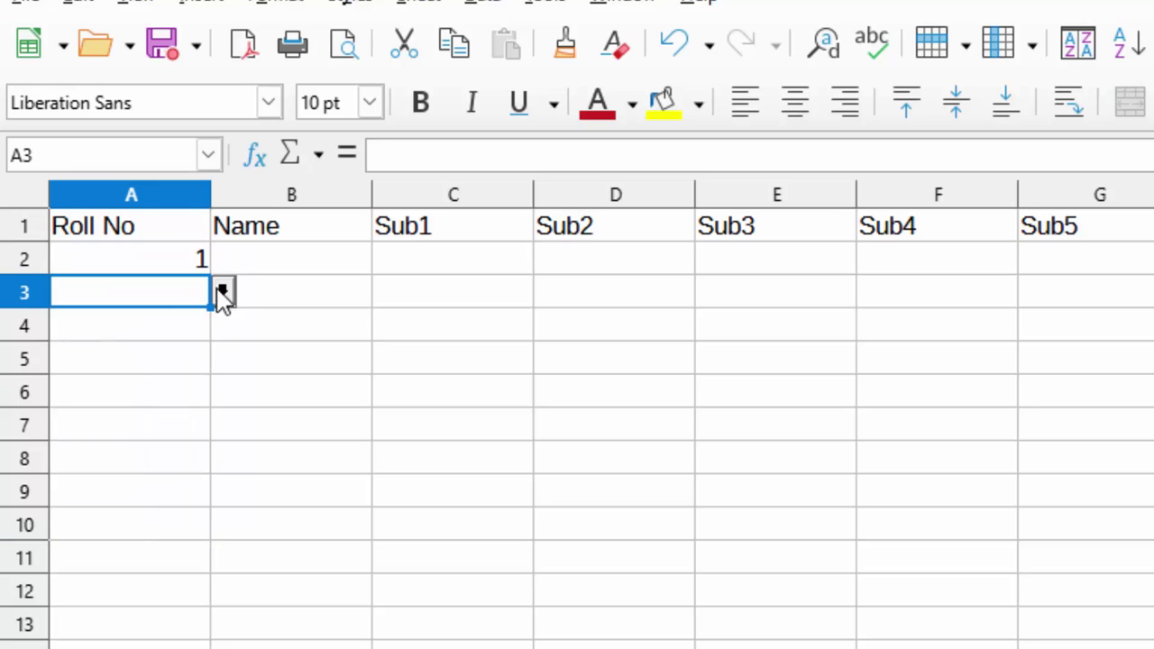
{"action": "left_click", "coordinate": [222, 292]}
{"action": "left_click", "coordinate": [170, 341]}
{"action": "key", "text": "Return"}
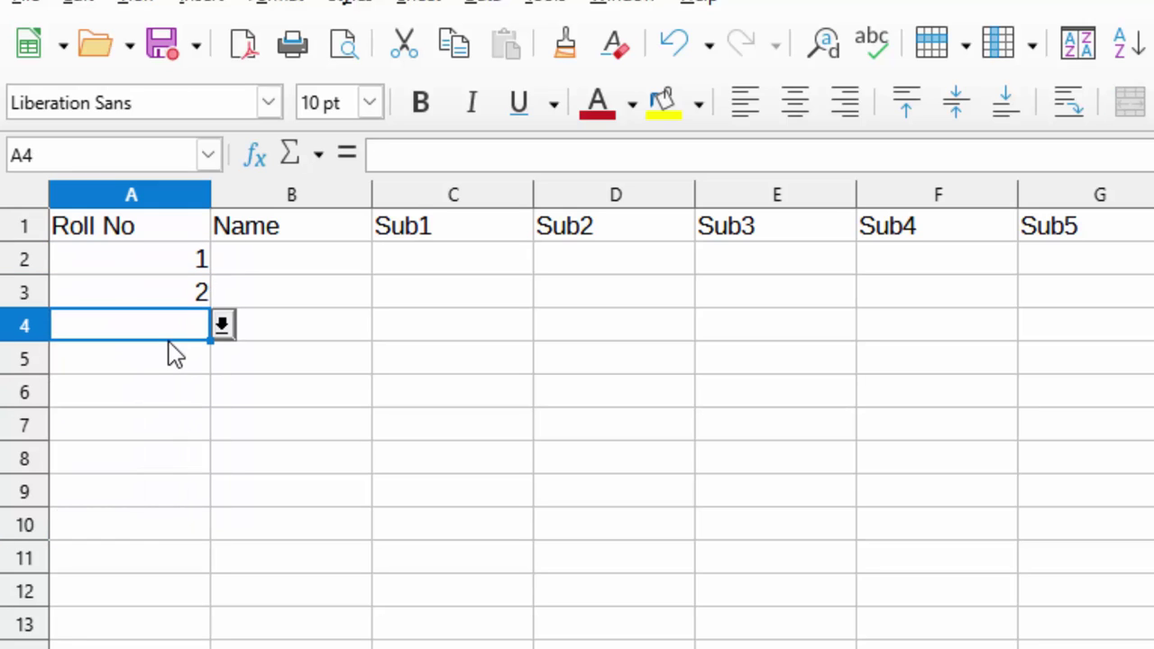
{"action": "left_click", "coordinate": [222, 325]}
{"action": "left_click", "coordinate": [117, 417]}
{"action": "left_click", "coordinate": [175, 361]}
Pick roll numbers 4, 5, 6 and 7 from the dropdowns in A5 to A8
{"action": "left_click", "coordinate": [222, 359]}
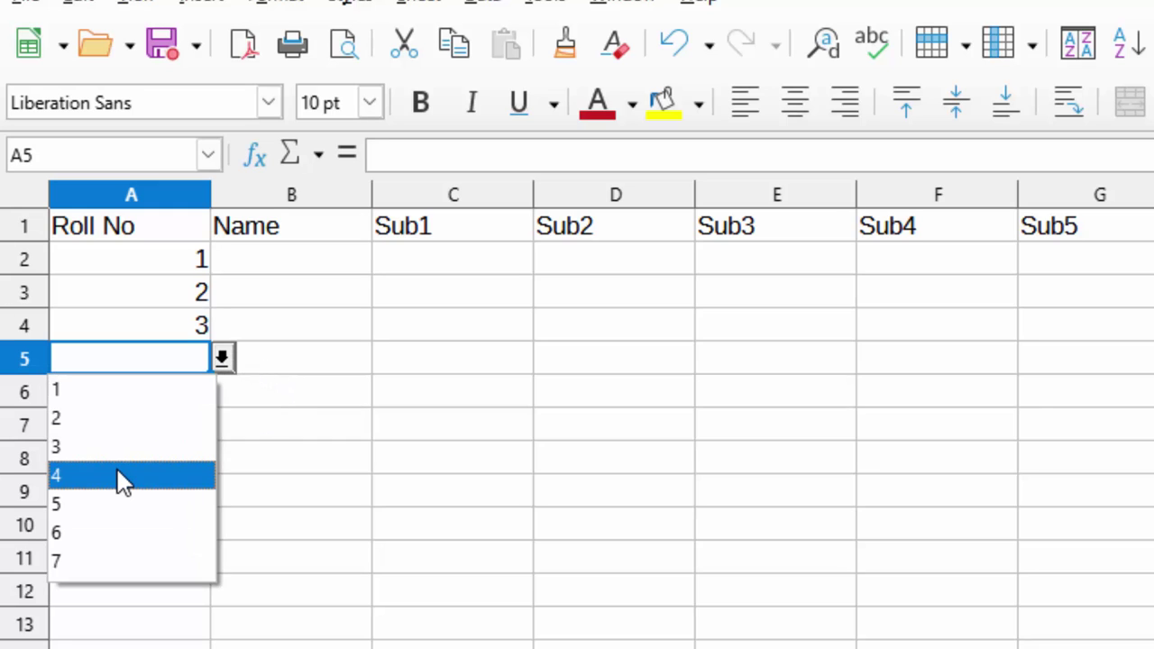
{"action": "left_click", "coordinate": [118, 477]}
{"action": "left_click", "coordinate": [158, 401]}
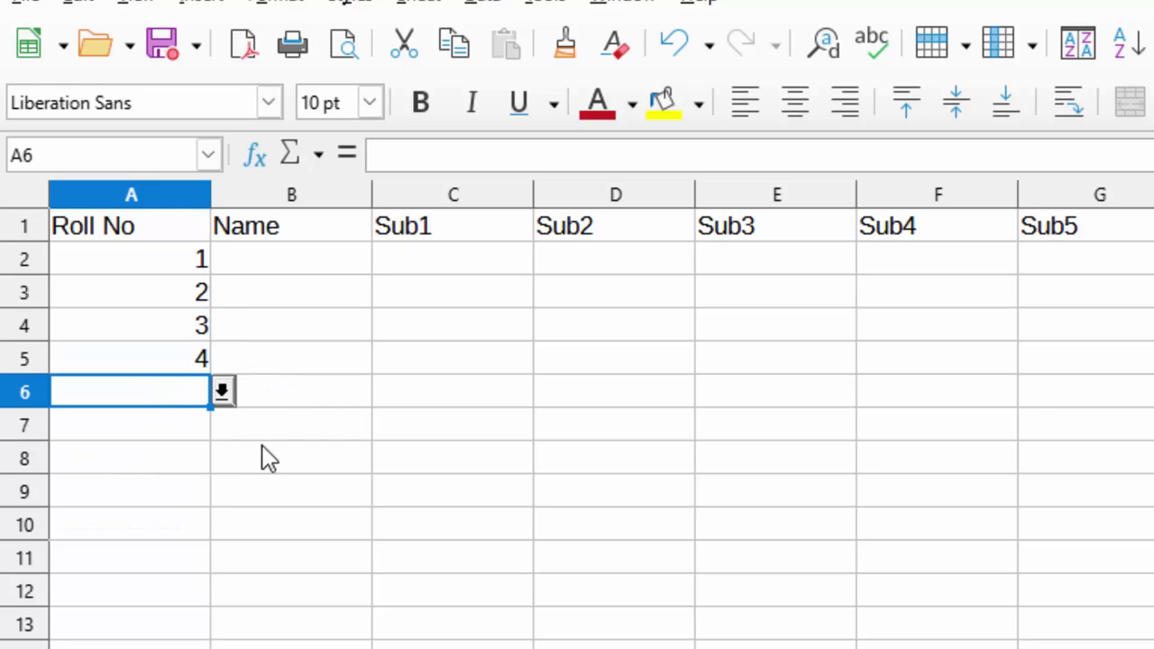
{"action": "left_click", "coordinate": [223, 394]}
{"action": "left_click", "coordinate": [150, 535]}
{"action": "left_click", "coordinate": [172, 424]}
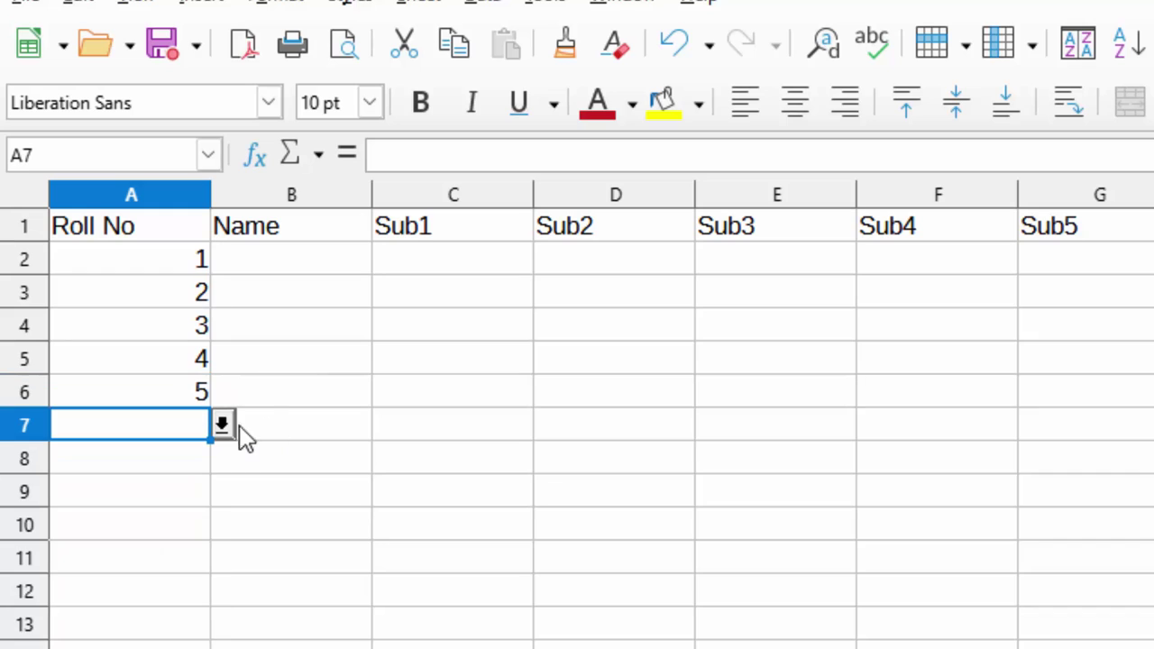
{"action": "left_click", "coordinate": [222, 425]}
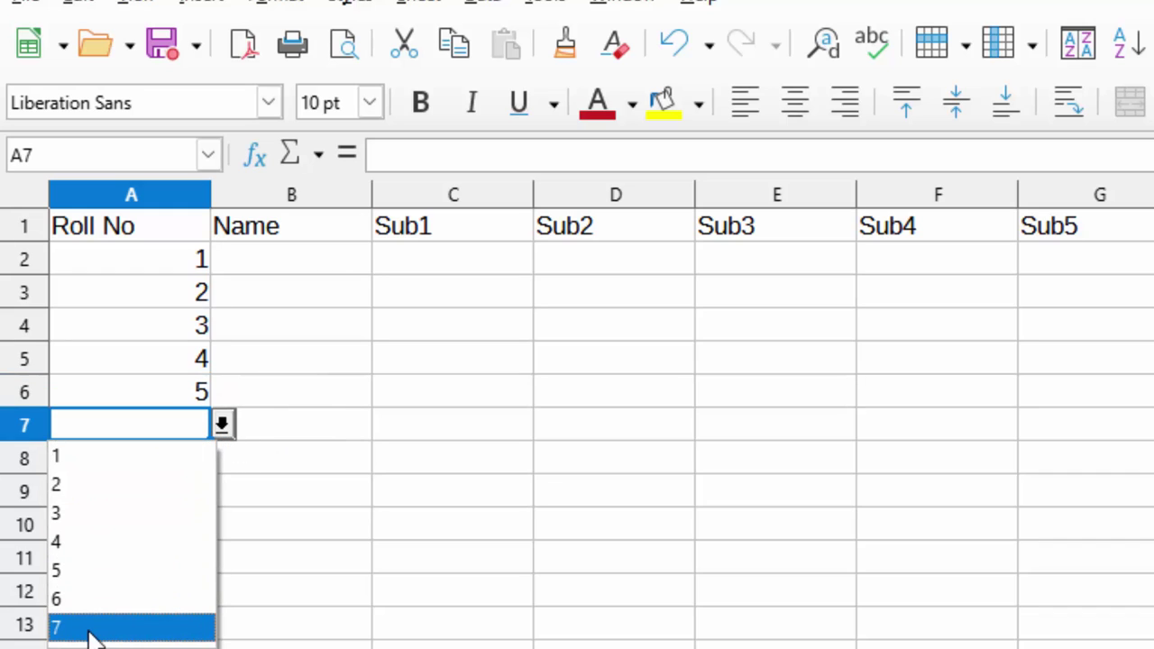
{"action": "left_click", "coordinate": [96, 603]}
{"action": "left_click", "coordinate": [160, 467]}
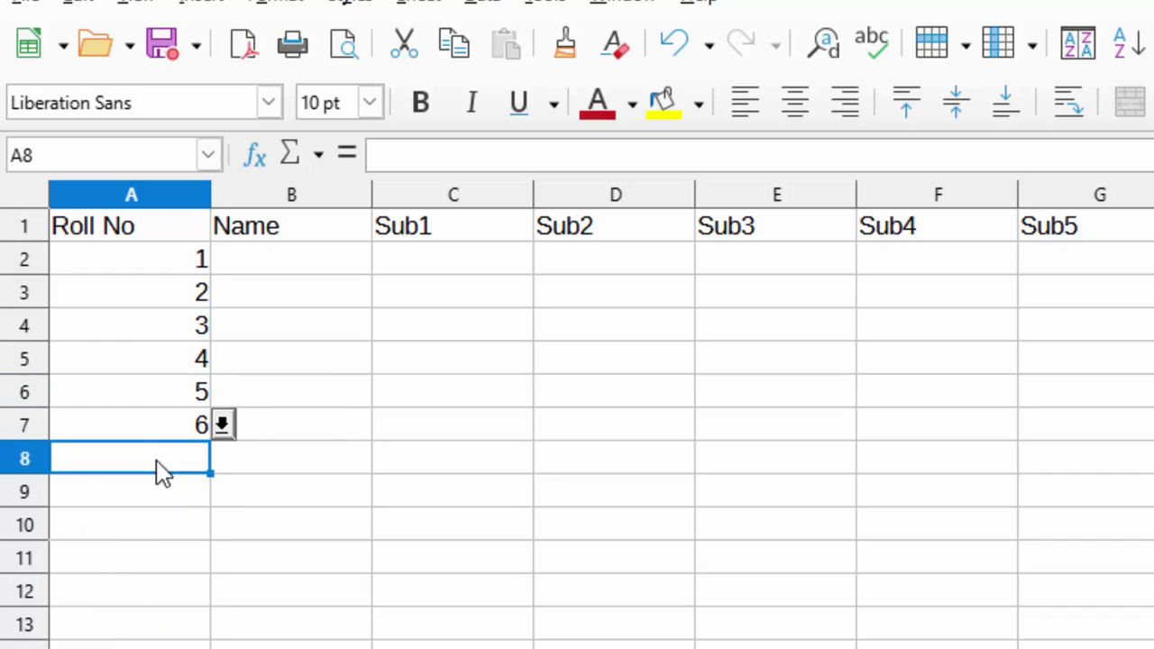
{"action": "left_click", "coordinate": [222, 460]}
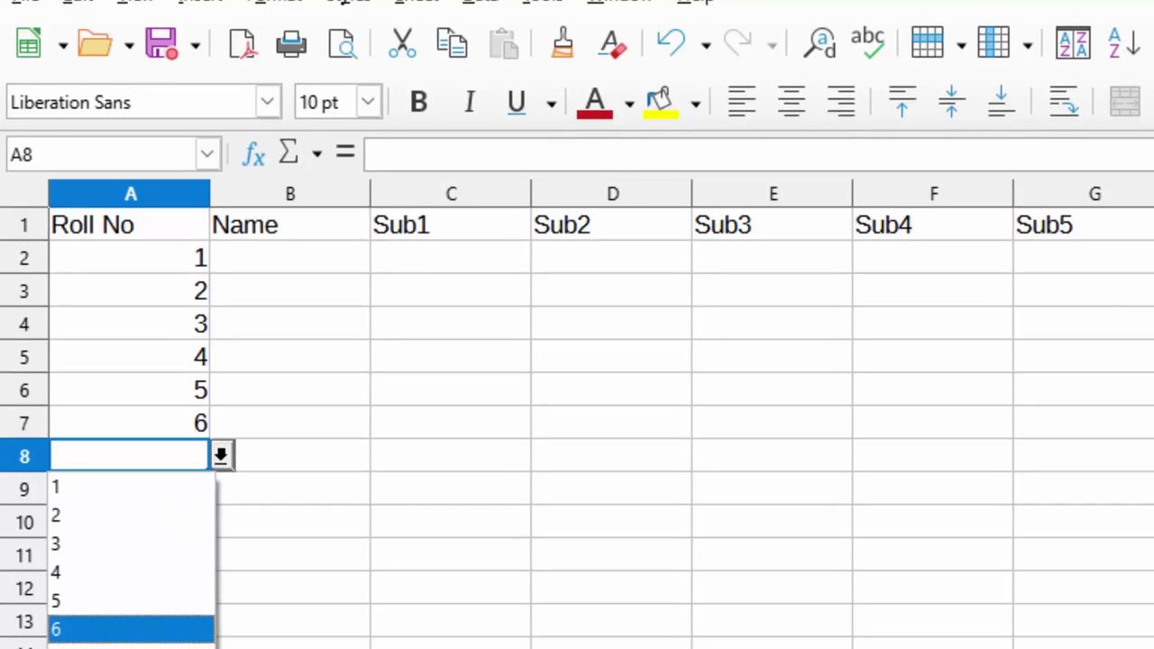
{"action": "left_click", "coordinate": [149, 648]}
{"action": "type", "text": "7"}
{"action": "left_click", "coordinate": [242, 221]}
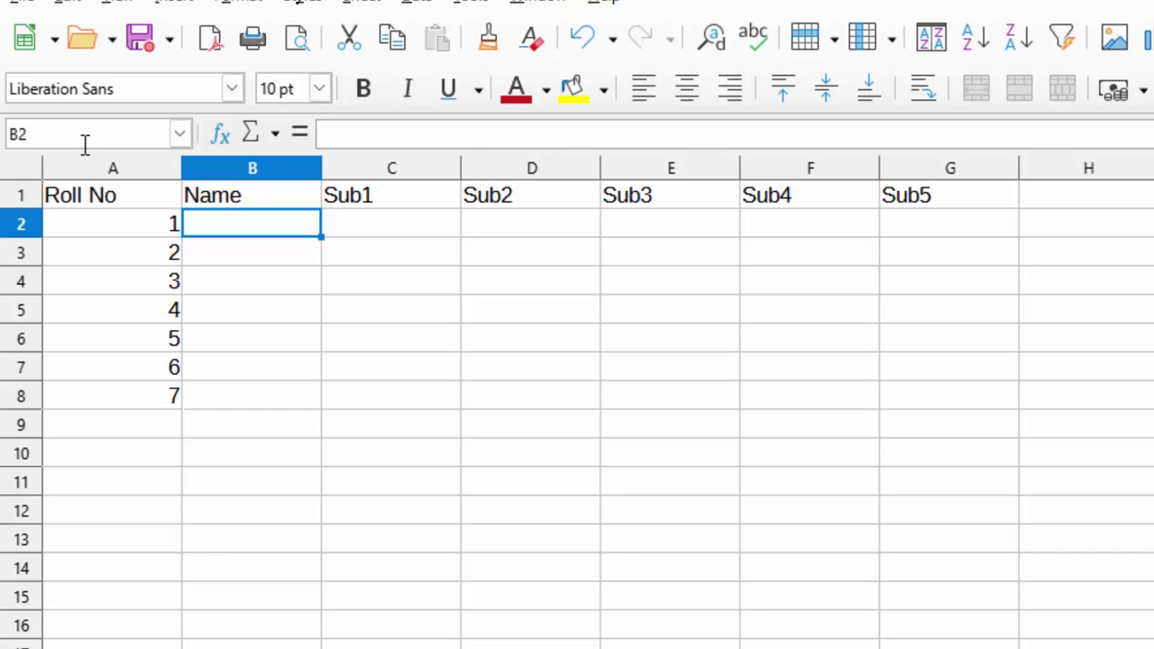
Give B2:B8 a List validity with Ram, Shyam, Lokesh, Sumit, Naziya, KK, JK and Sonu
{"action": "left_click_drag", "start_coordinate": [245, 220], "coordinate": [242, 398]}
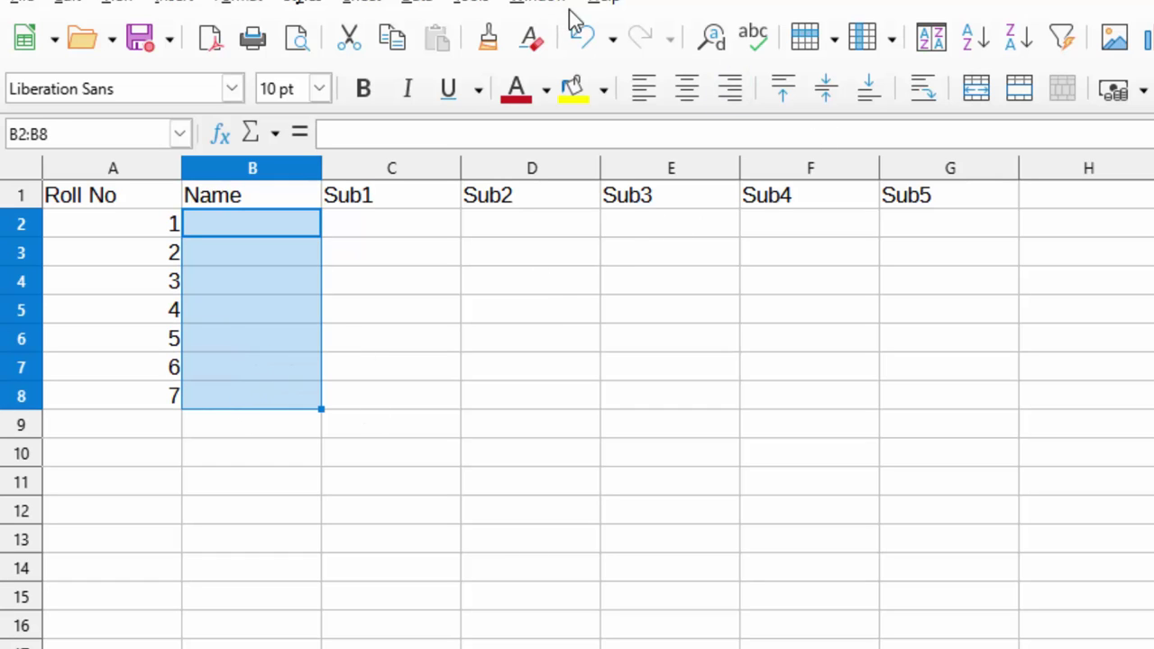
{"action": "left_click", "coordinate": [418, 3]}
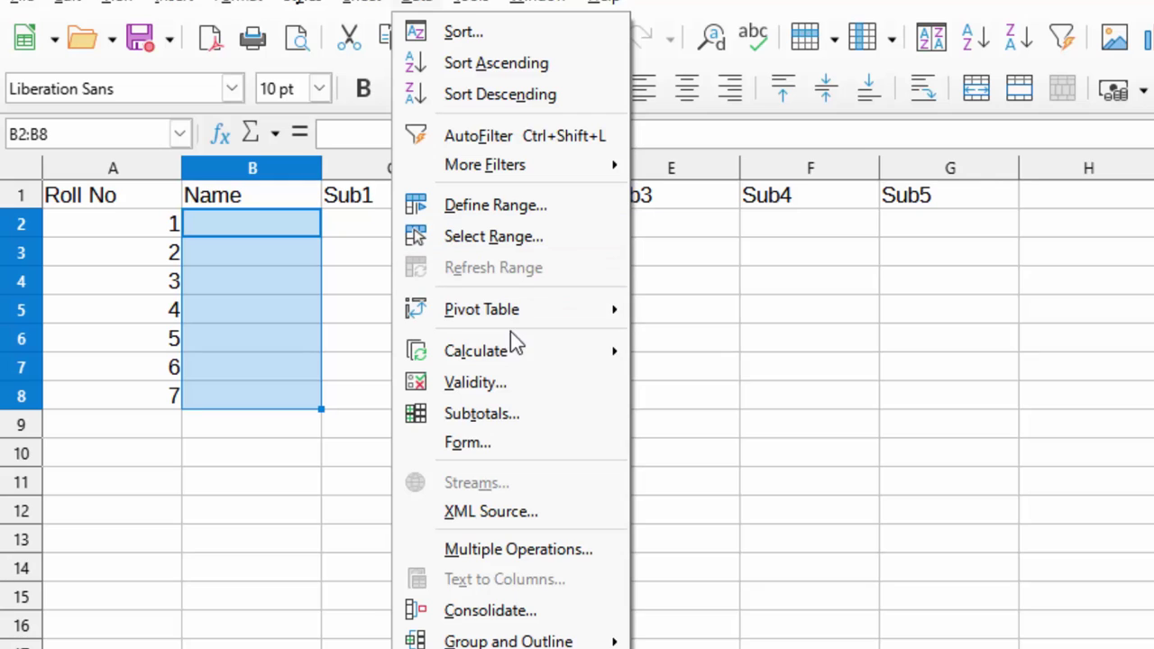
{"action": "left_click", "coordinate": [506, 381]}
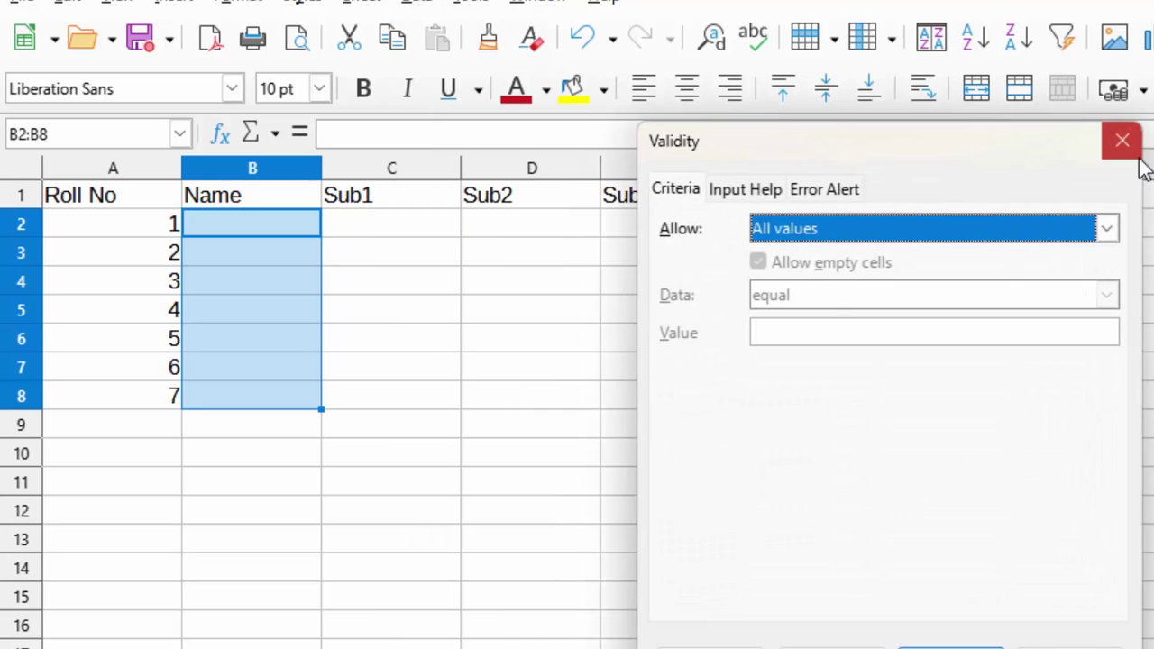
{"action": "left_click", "coordinate": [1102, 230]}
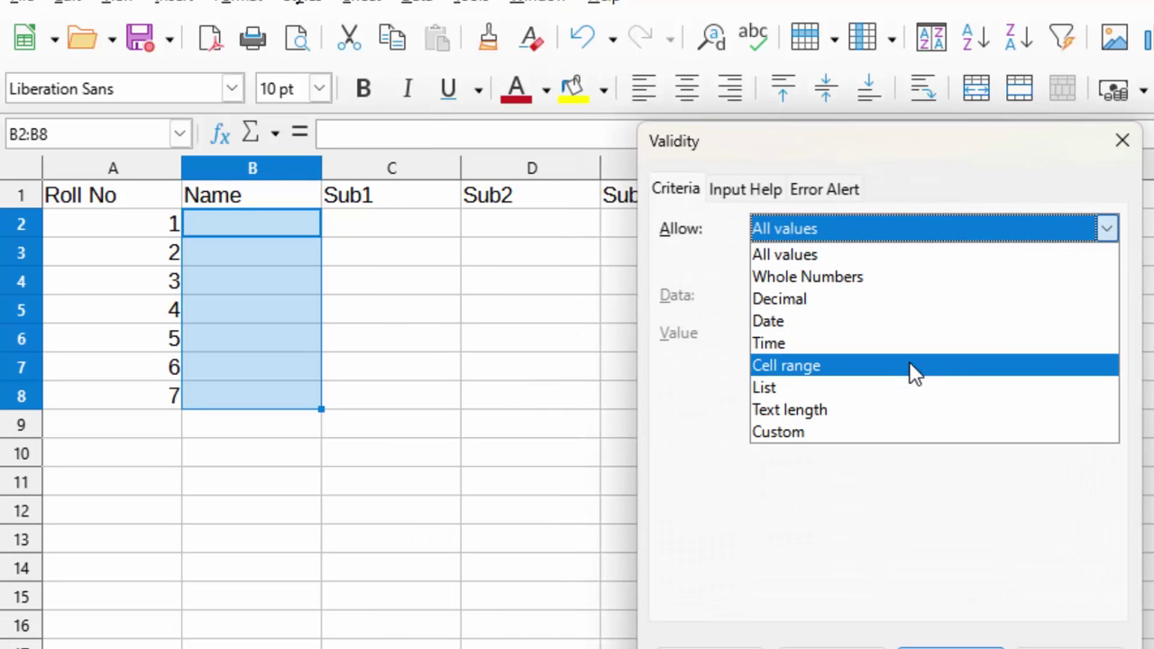
{"action": "left_click", "coordinate": [909, 388]}
{"action": "left_click", "coordinate": [850, 368]}
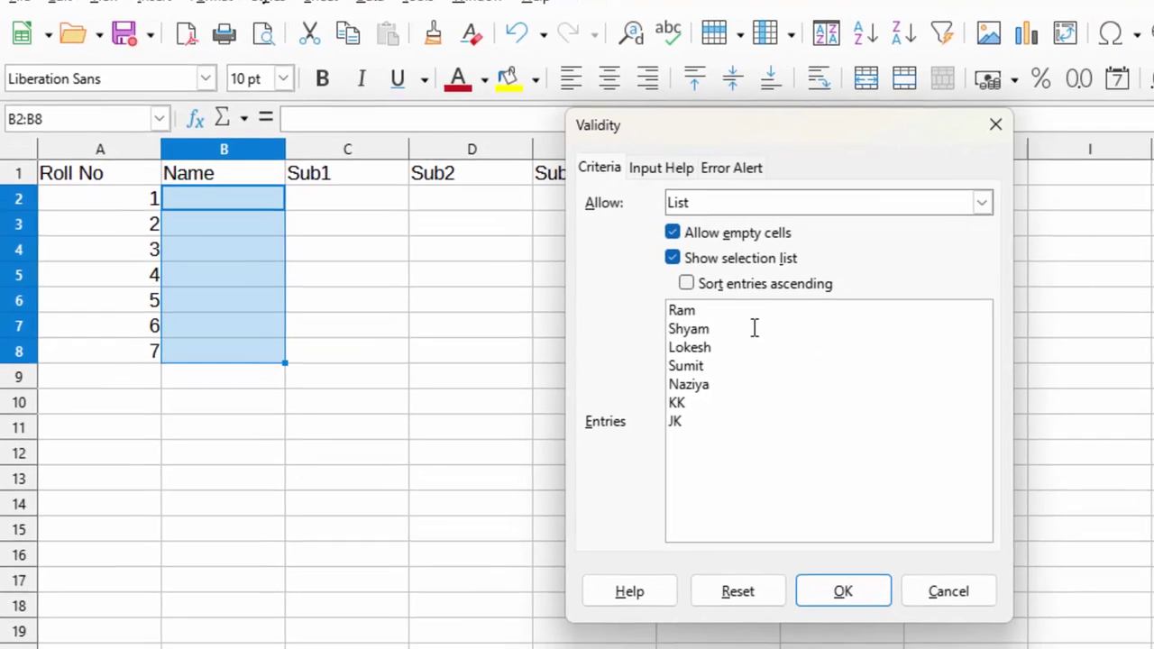
{"action": "type", "text": "Sonu"}
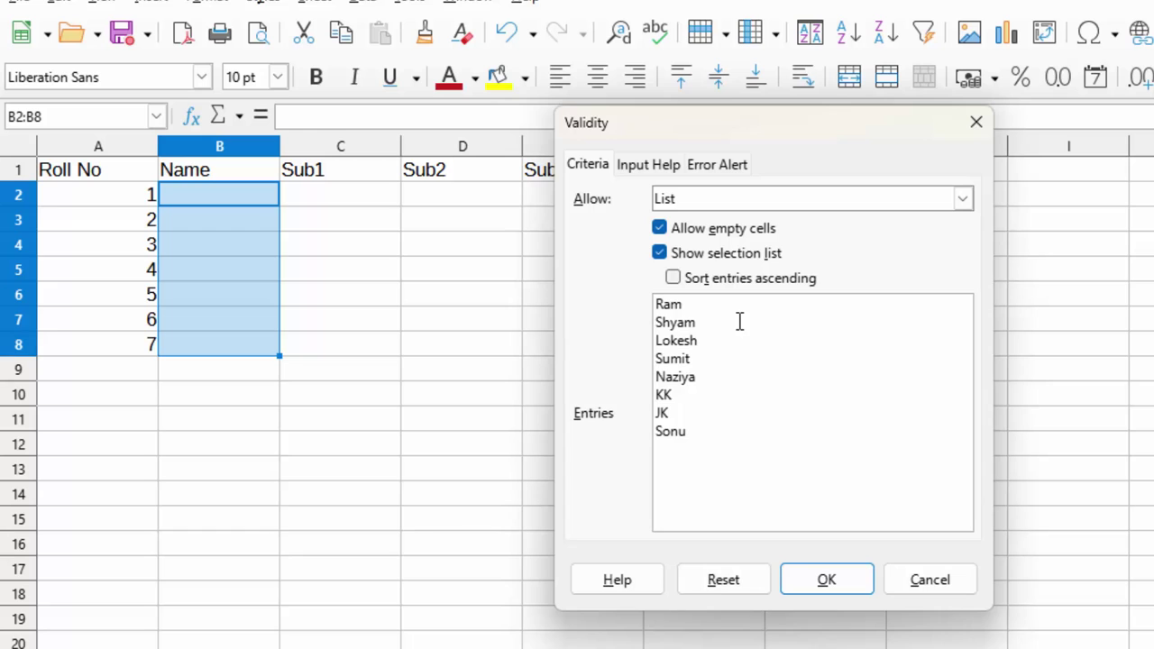
Apply the name list and pick Ram, Shyam, Lokesh and Sumit for B2 to B5
{"action": "left_click", "coordinate": [857, 588]}
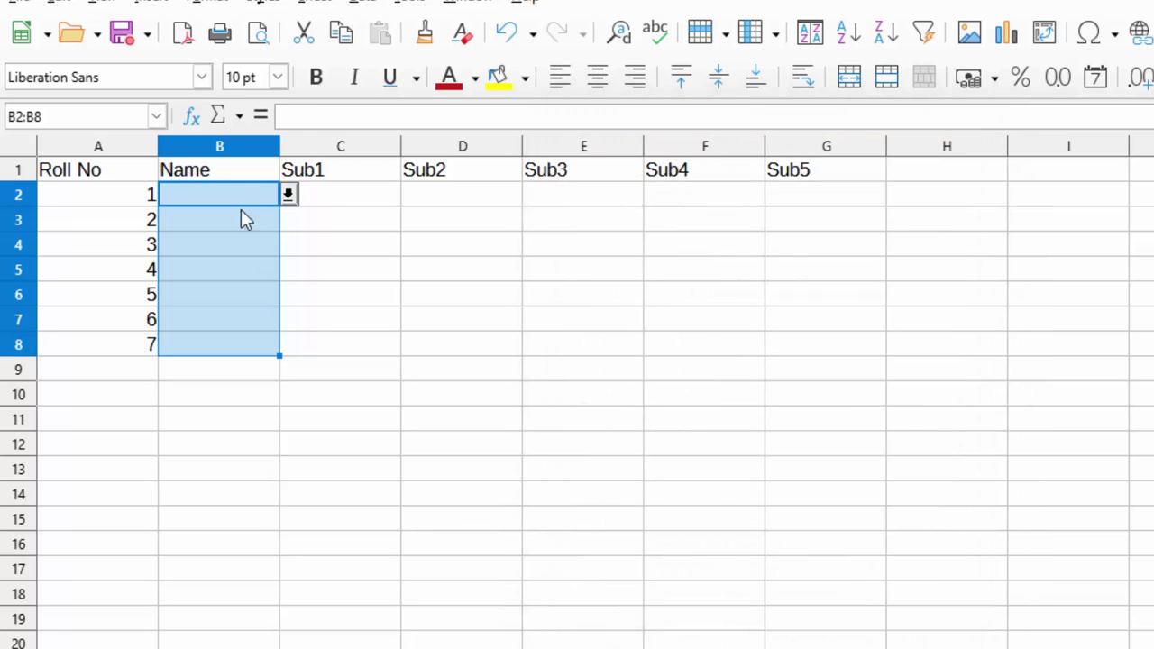
{"action": "left_click", "coordinate": [288, 195]}
{"action": "left_click", "coordinate": [266, 217]}
{"action": "left_click", "coordinate": [262, 219]}
{"action": "left_click", "coordinate": [288, 220]}
{"action": "left_click", "coordinate": [235, 265]}
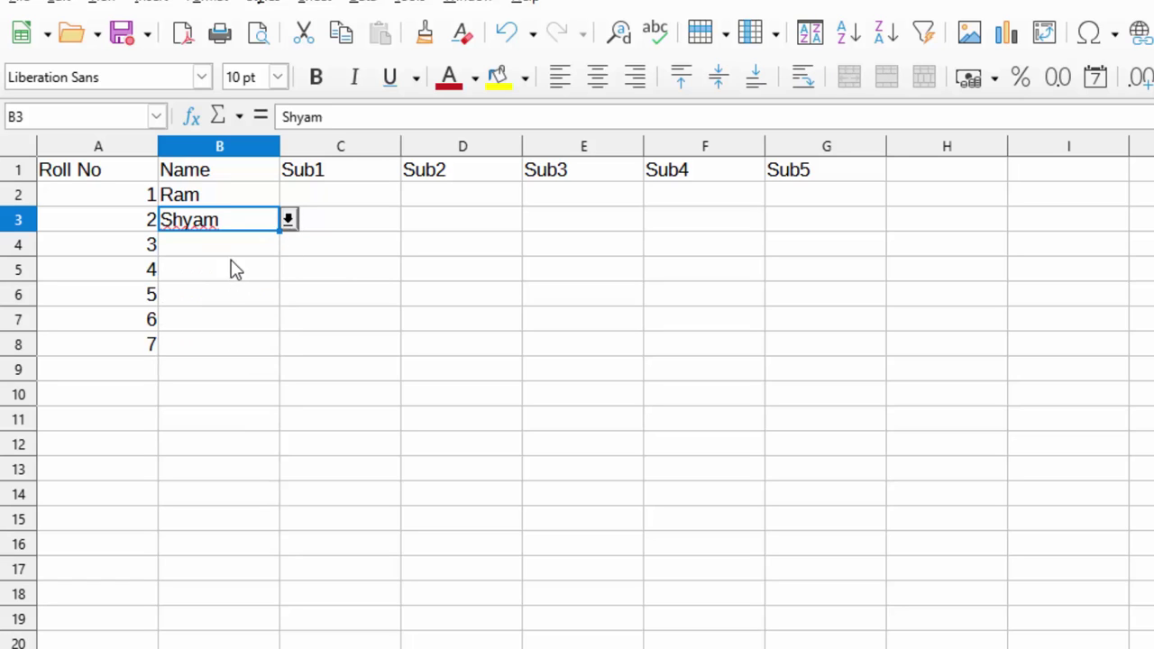
{"action": "left_click", "coordinate": [242, 246]}
{"action": "left_click", "coordinate": [288, 245]}
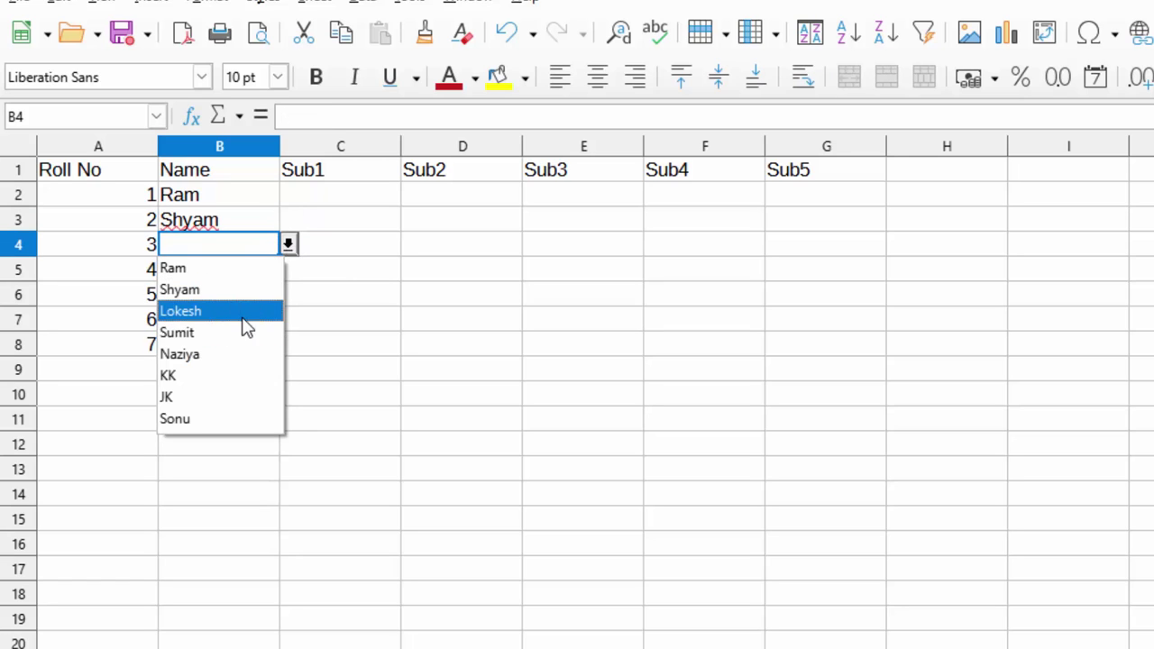
{"action": "left_click", "coordinate": [248, 312]}
{"action": "left_click", "coordinate": [273, 280]}
{"action": "left_click", "coordinate": [287, 269]}
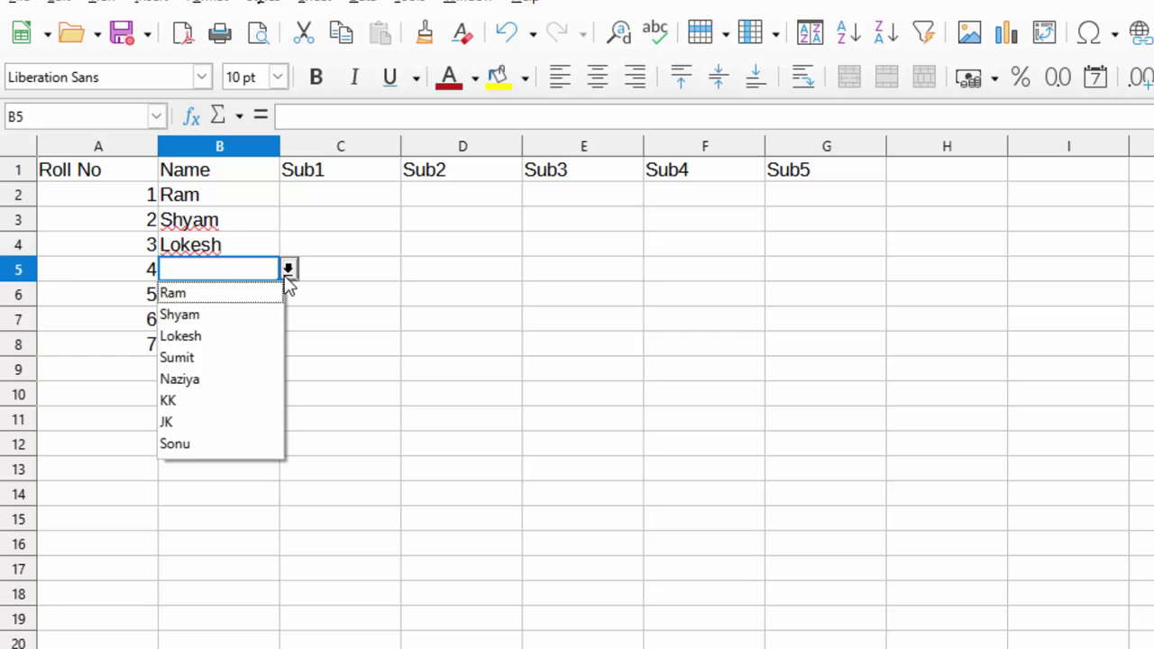
{"action": "left_click", "coordinate": [253, 357]}
Pick Naziya, KK and Sonu from the dropdowns for B6 to B8
{"action": "left_click", "coordinate": [249, 300]}
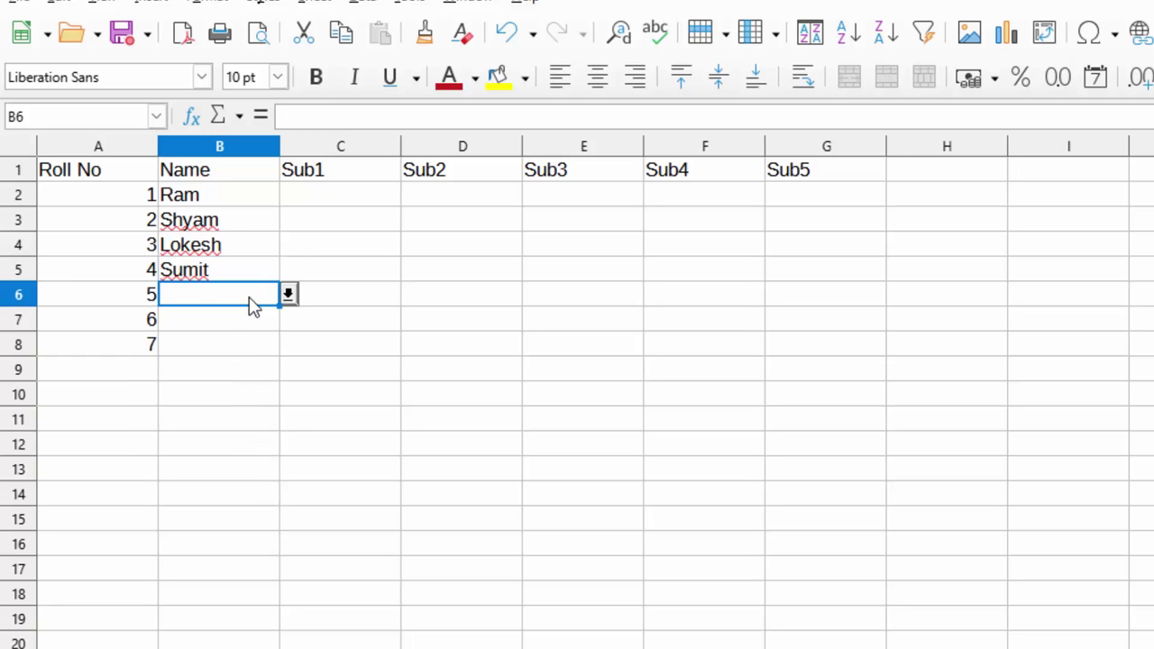
{"action": "left_click", "coordinate": [288, 294]}
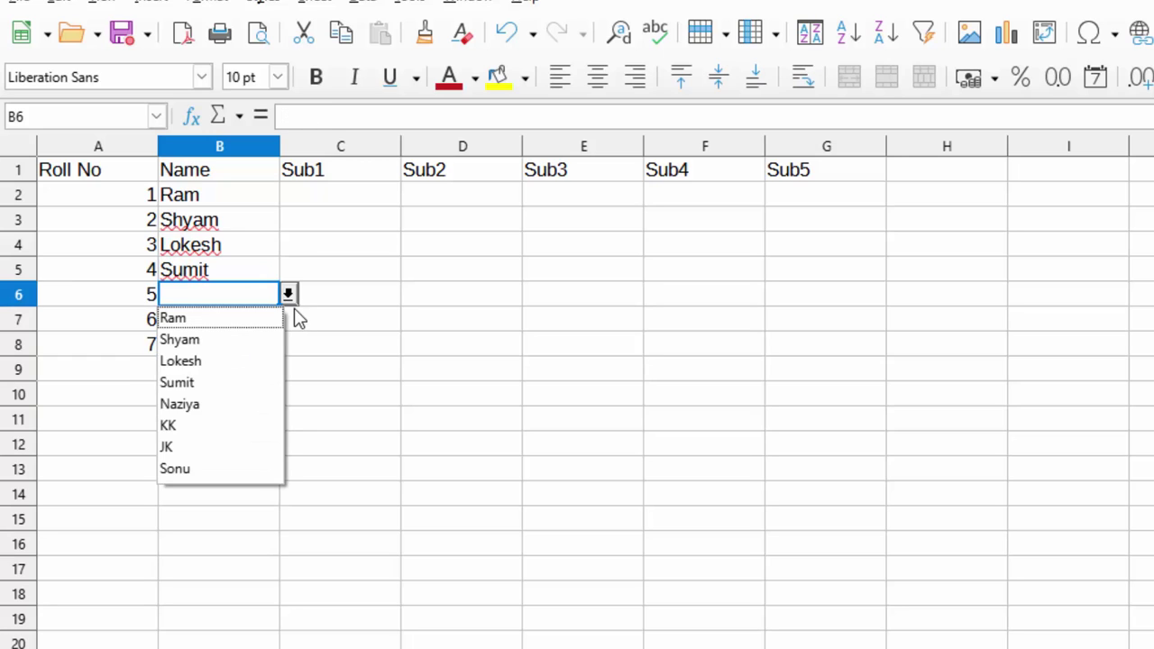
{"action": "left_click", "coordinate": [237, 402]}
{"action": "left_click", "coordinate": [231, 323]}
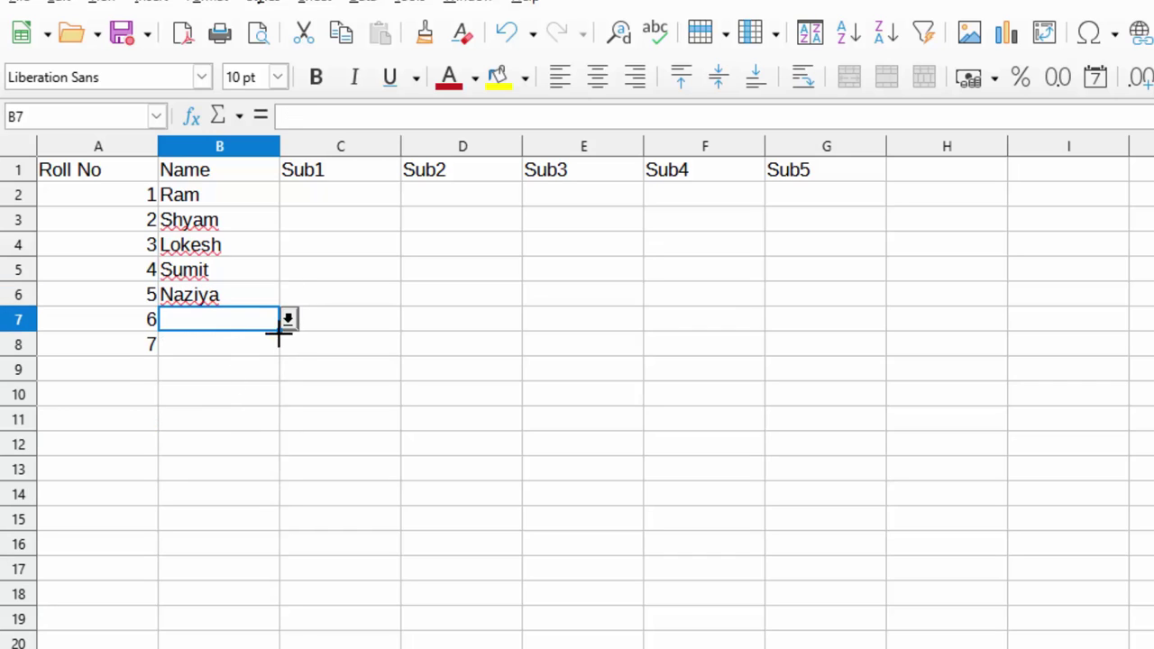
{"action": "left_click", "coordinate": [288, 319]}
{"action": "left_click", "coordinate": [229, 454]}
{"action": "left_click", "coordinate": [256, 344]}
{"action": "left_click", "coordinate": [288, 345]}
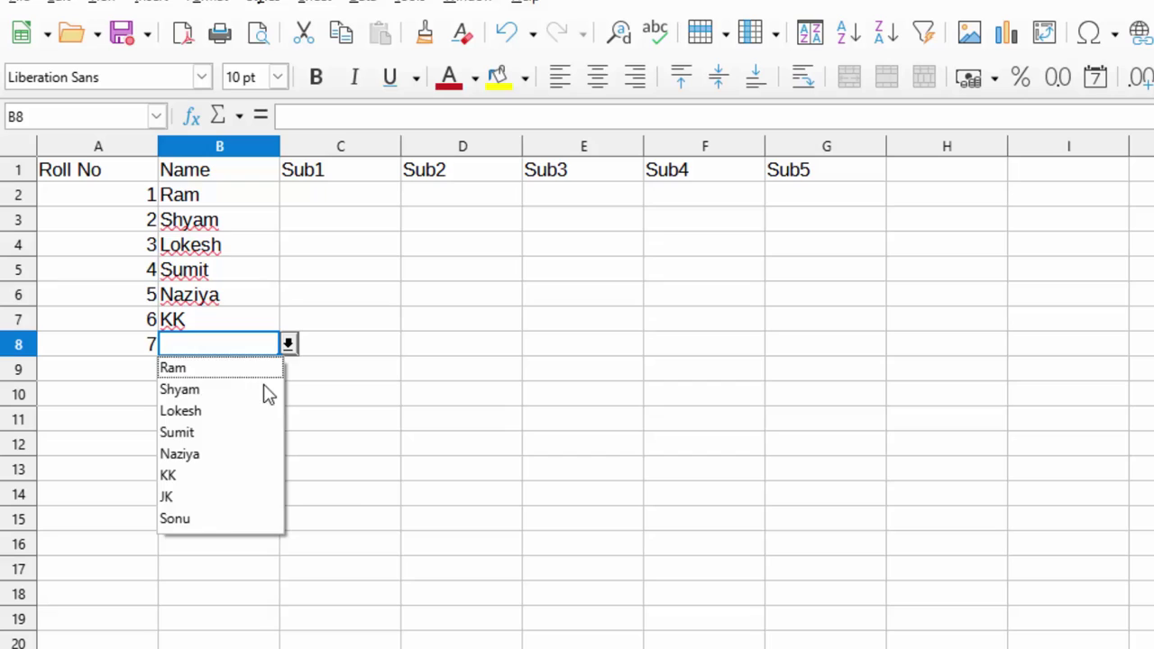
{"action": "left_click", "coordinate": [213, 518]}
{"action": "left_click", "coordinate": [348, 195]}
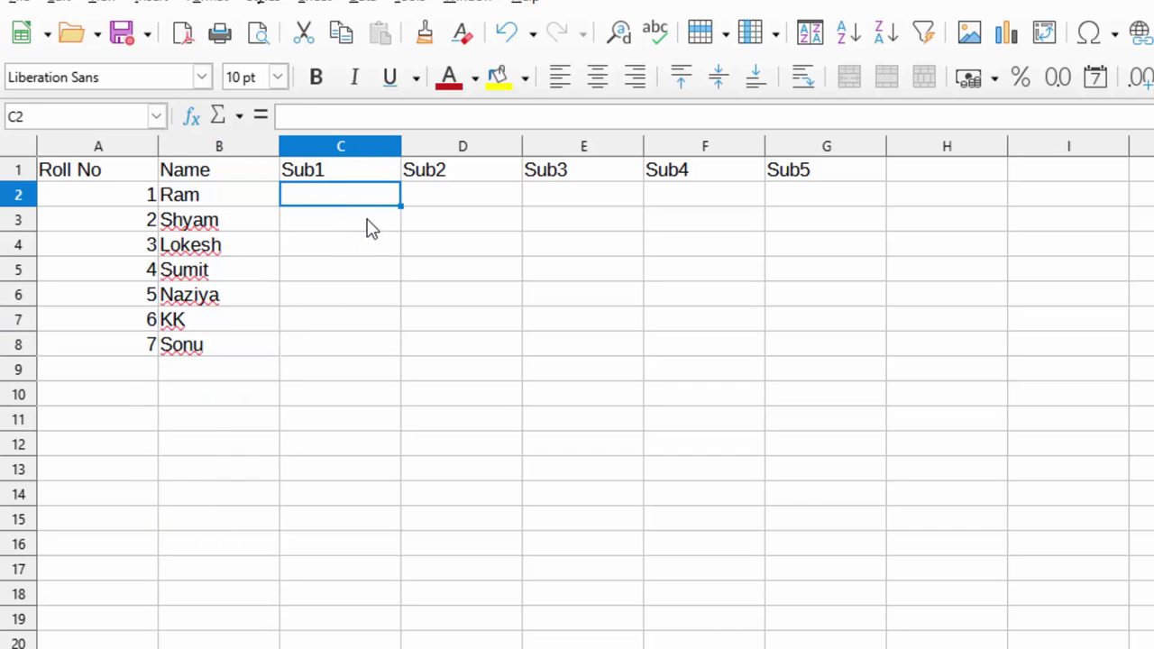
Enter =RANDBETWEEN(5,90) in C2 and fill it across the Sub1–Sub5 mark cells
{"action": "type", "text": "="}
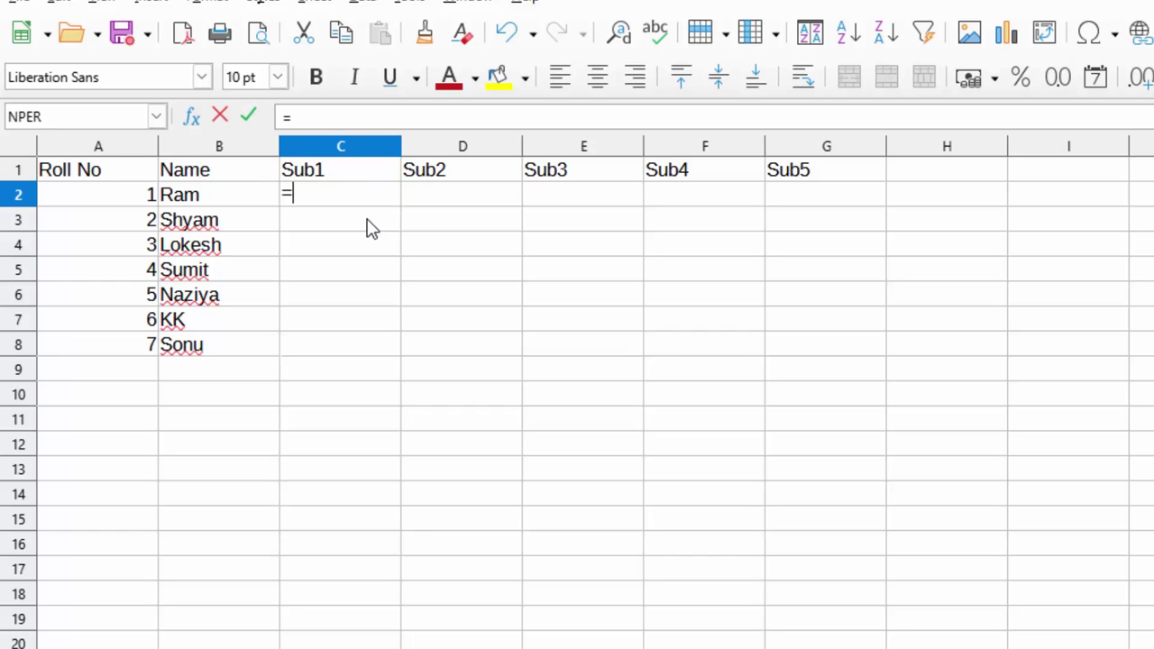
{"action": "type", "text": "rab"}
{"action": "key", "text": "BackSpace"}
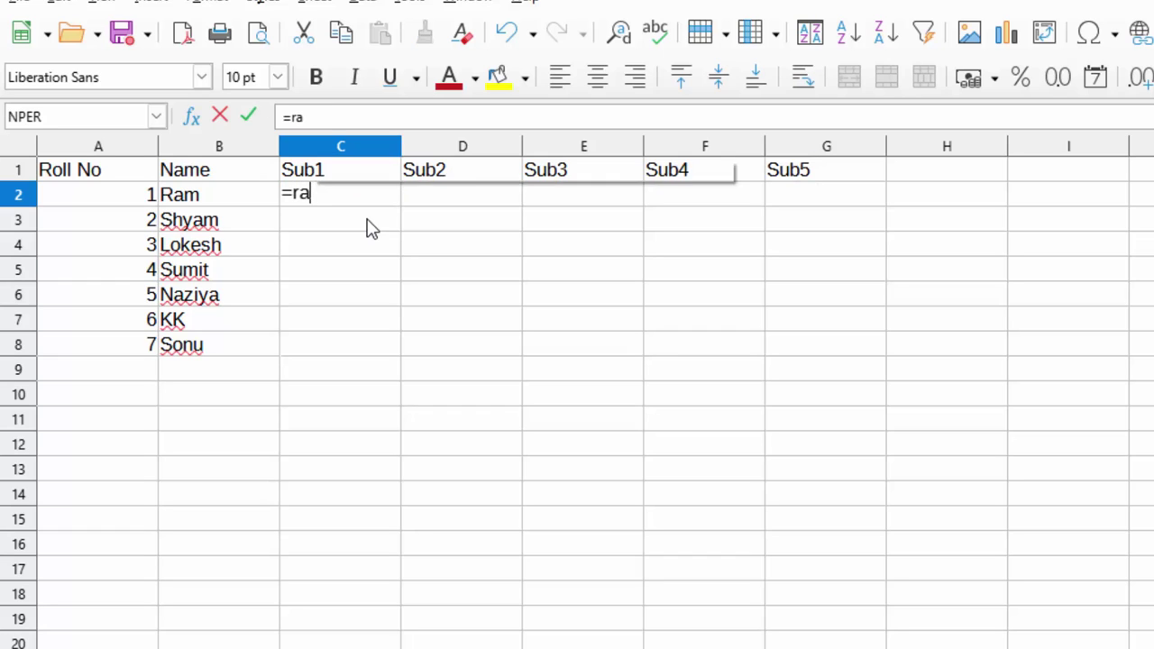
{"action": "type", "text": "nd"}
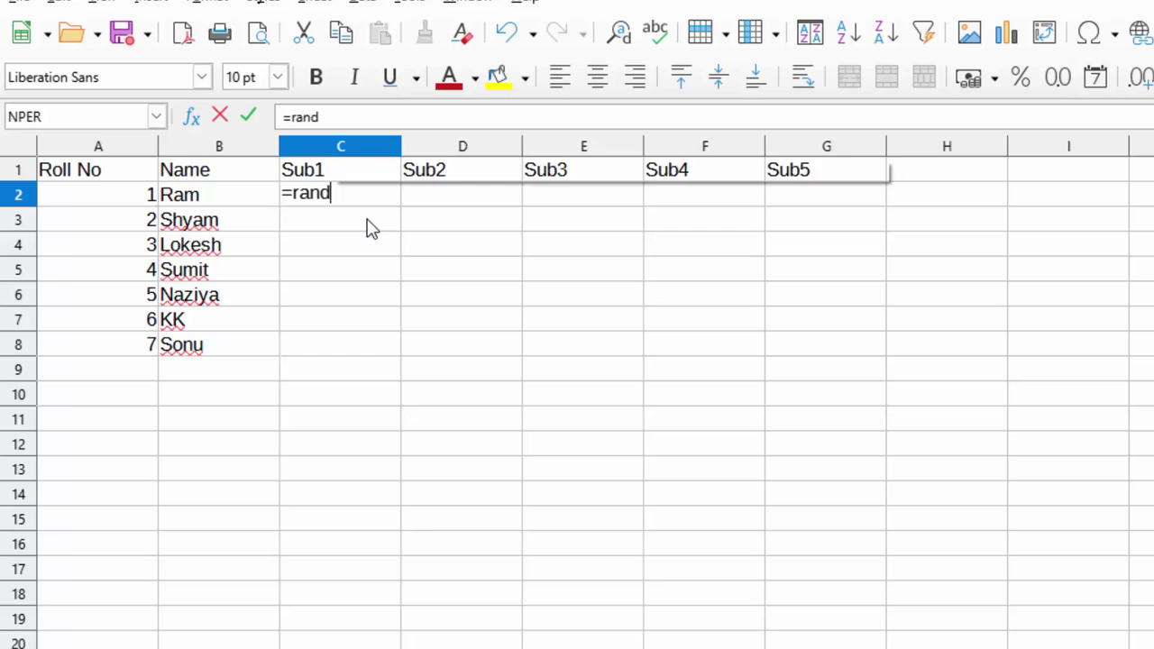
{"action": "type", "text": "betwee"}
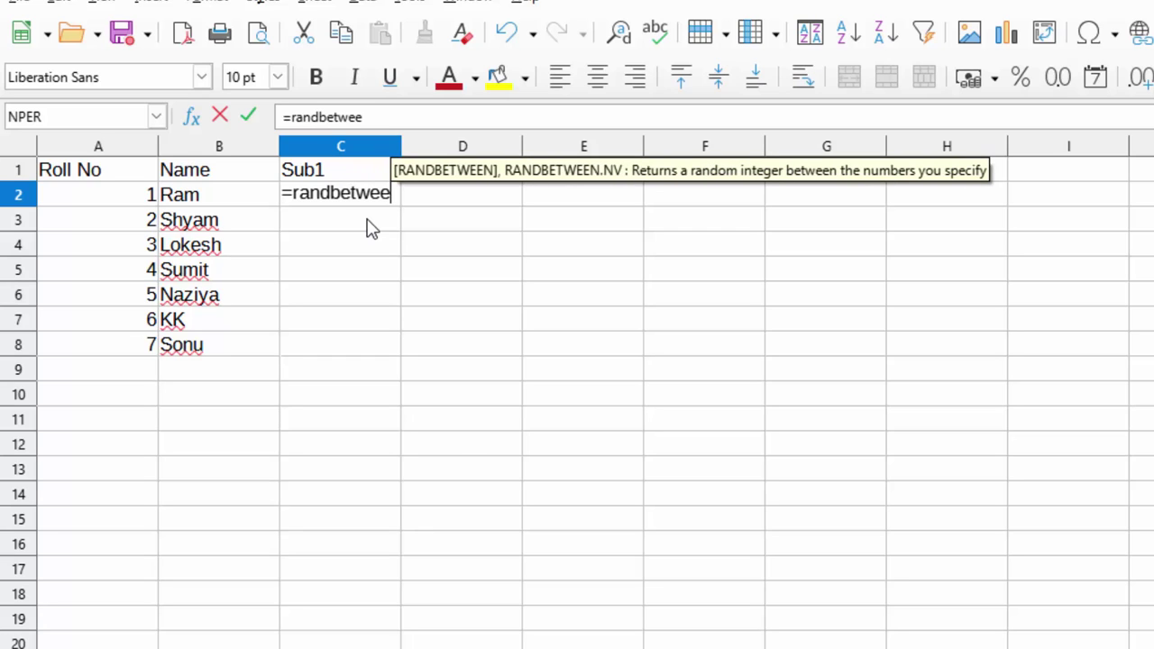
{"action": "type", "text": "n("}
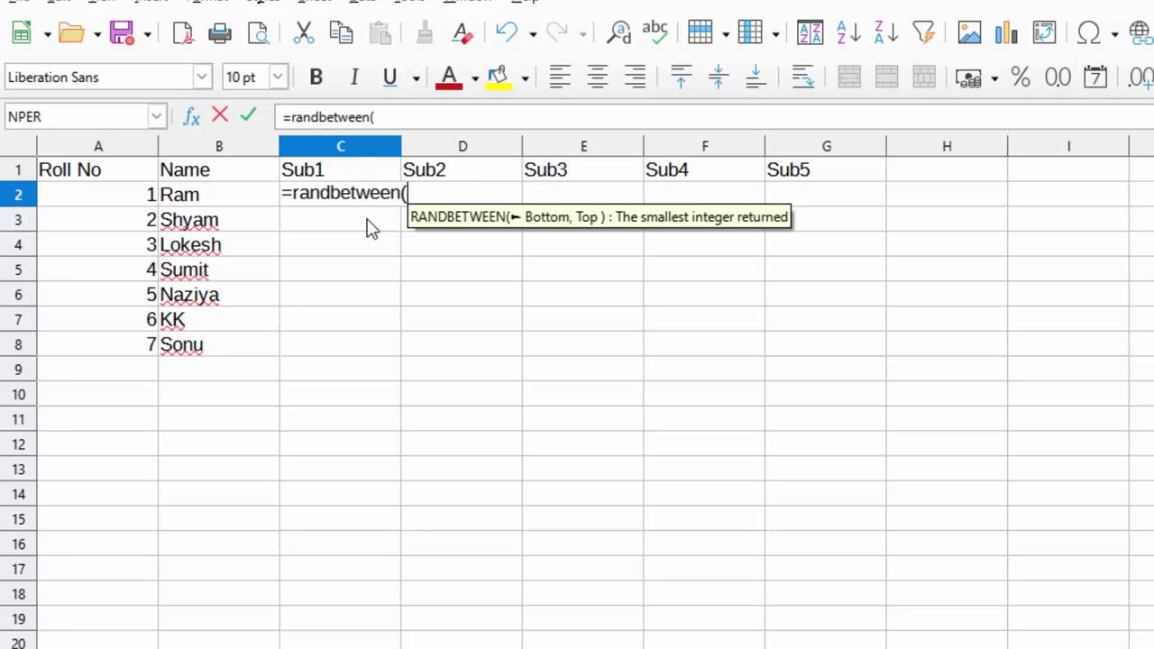
{"action": "type", "text": "5,9"}
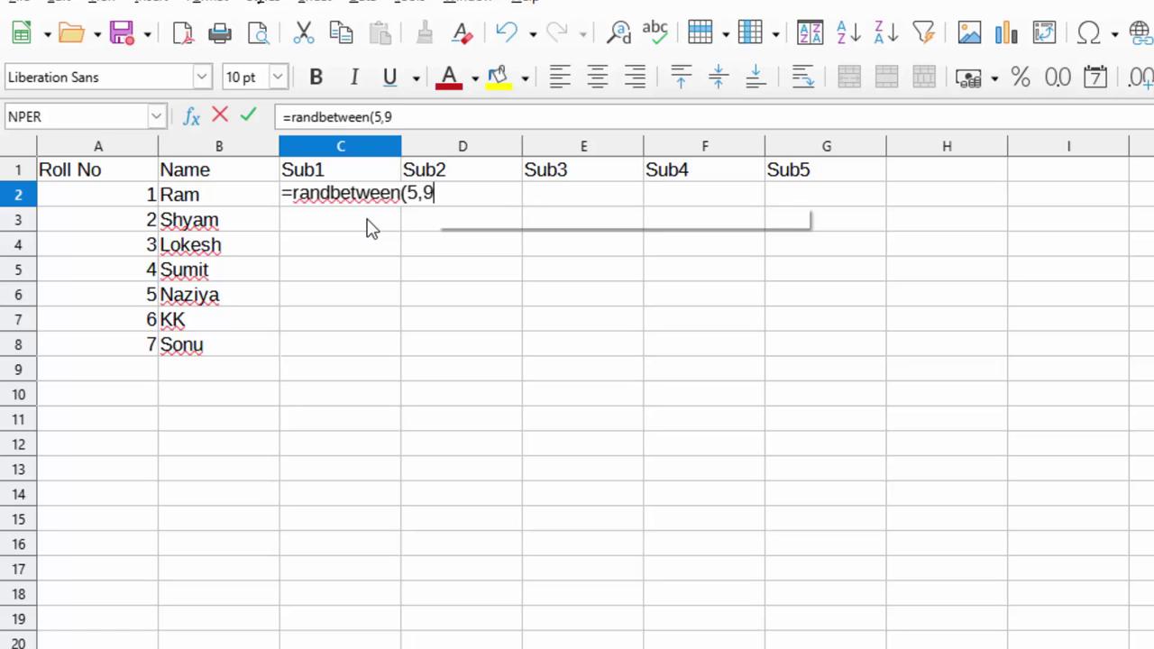
{"action": "type", "text": "0"}
{"action": "key", "text": "Return"}
{"action": "key", "text": "Up"}
{"action": "key", "text": "Up"}
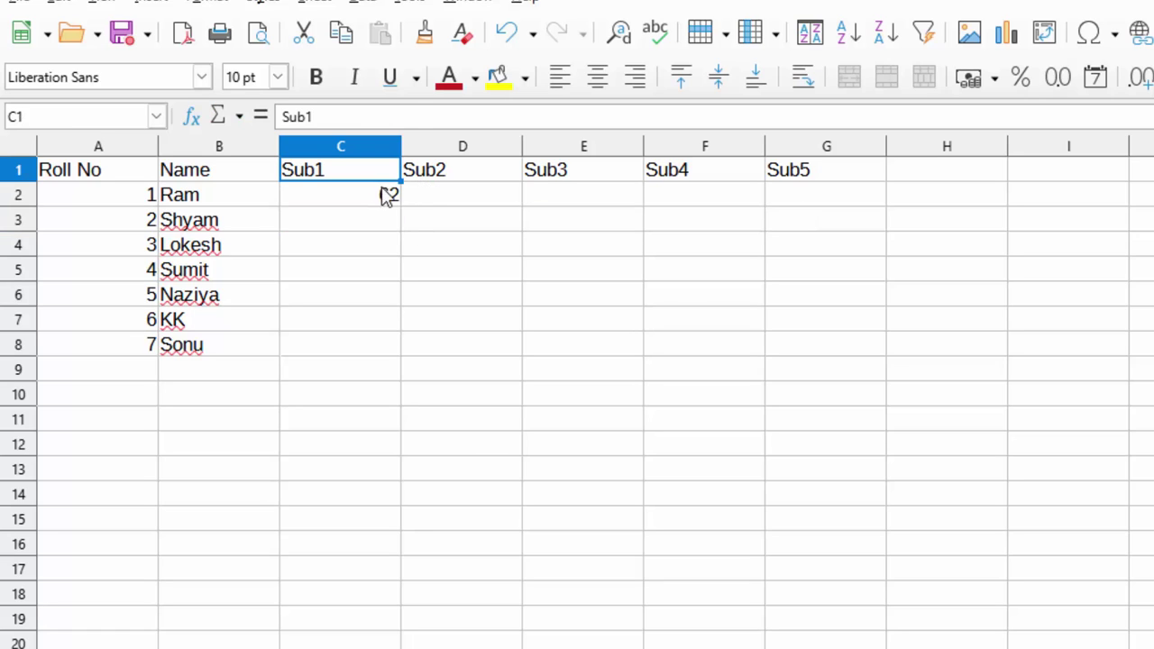
{"action": "left_click_drag", "start_coordinate": [366, 209], "coordinate": [397, 205]}
{"action": "left_click", "coordinate": [383, 203]}
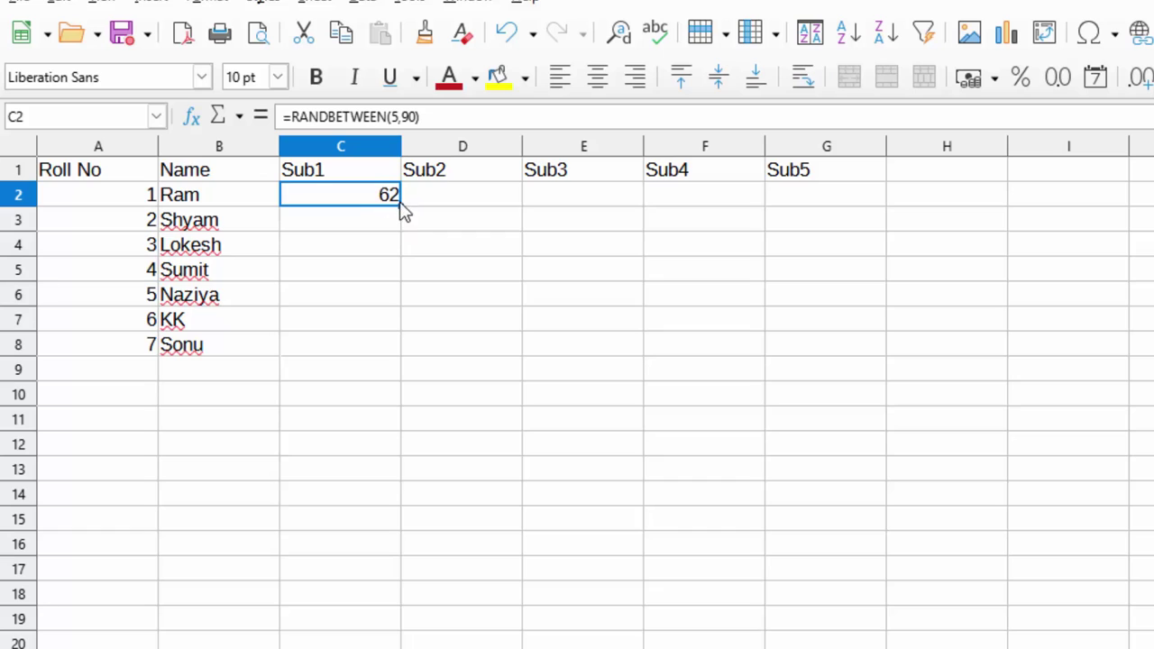
{"action": "mouse_move", "coordinate": [402, 207]}
{"action": "left_mouse_down"}
{"action": "mouse_move", "coordinate": [826, 203]}
{"action": "mouse_move", "coordinate": [855, 217]}
{"action": "mouse_move", "coordinate": [902, 351]}
{"action": "left_mouse_up"}
Copy the random marks and paste them back over themselves as plain numbers, replacing the formulas
{"action": "right_click", "coordinate": [397, 250]}
{"action": "left_click", "coordinate": [460, 292]}
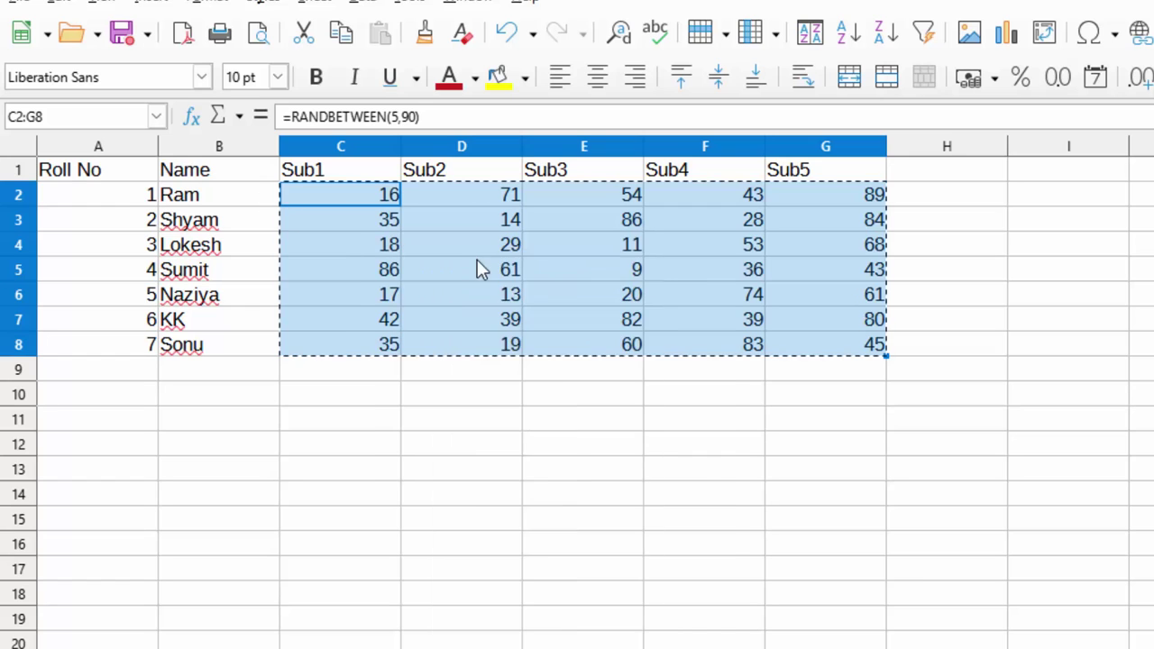
{"action": "right_click", "coordinate": [477, 259]}
{"action": "mouse_move", "coordinate": [588, 351]}
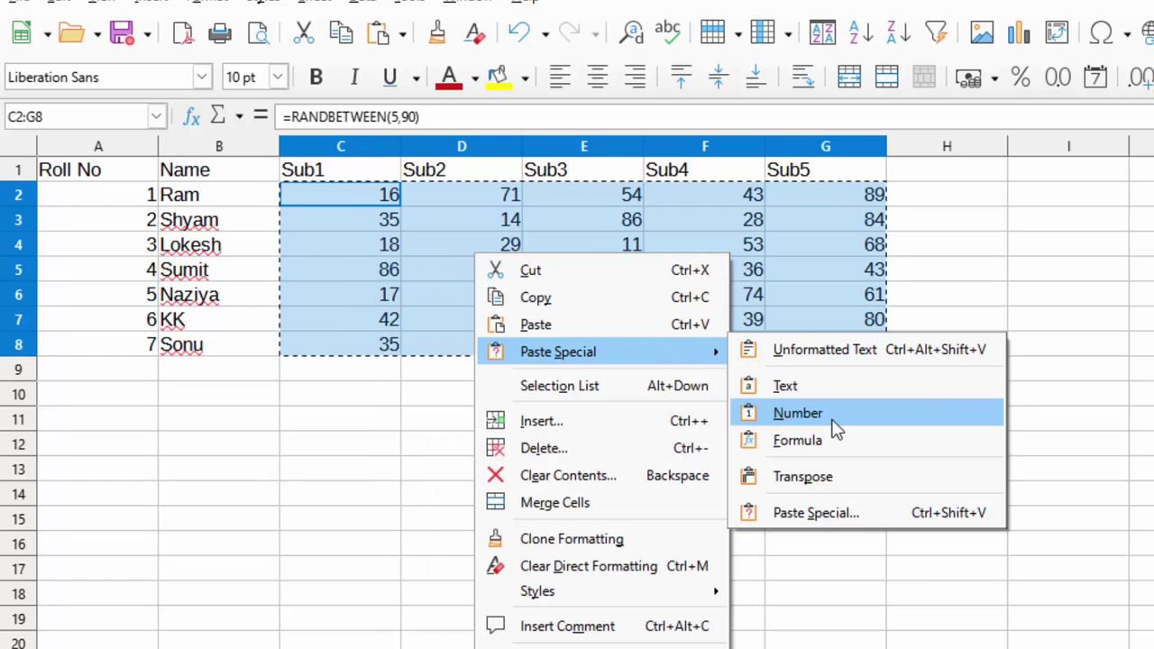
{"action": "left_click", "coordinate": [833, 420]}
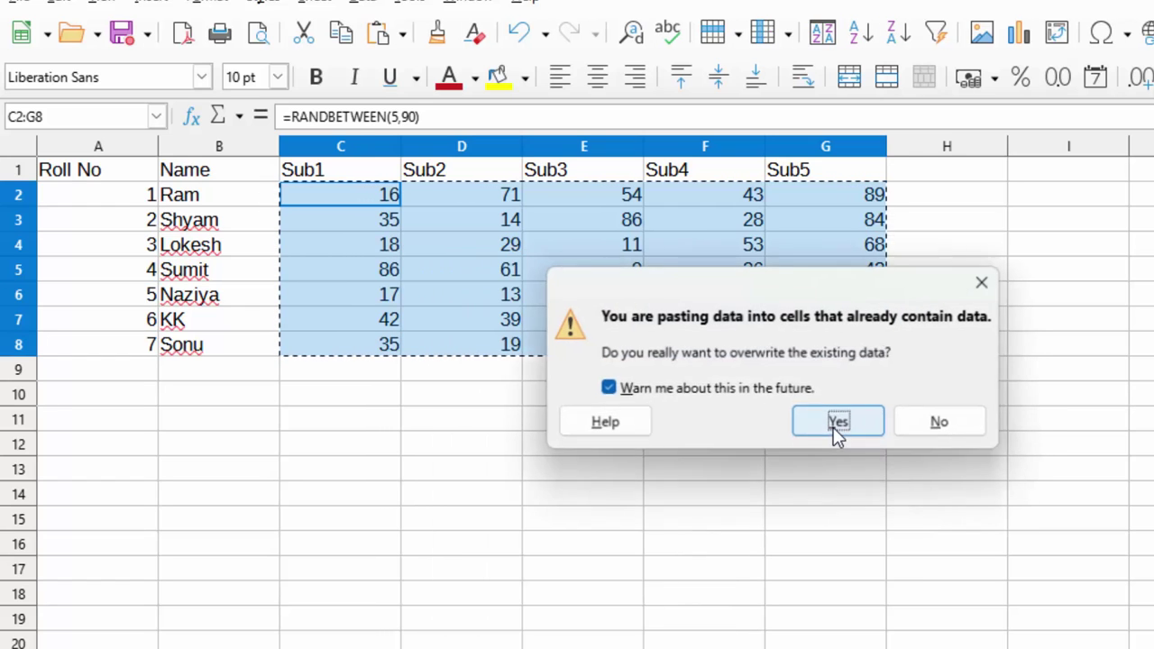
{"action": "left_click", "coordinate": [986, 282]}
{"action": "right_click", "coordinate": [538, 249]}
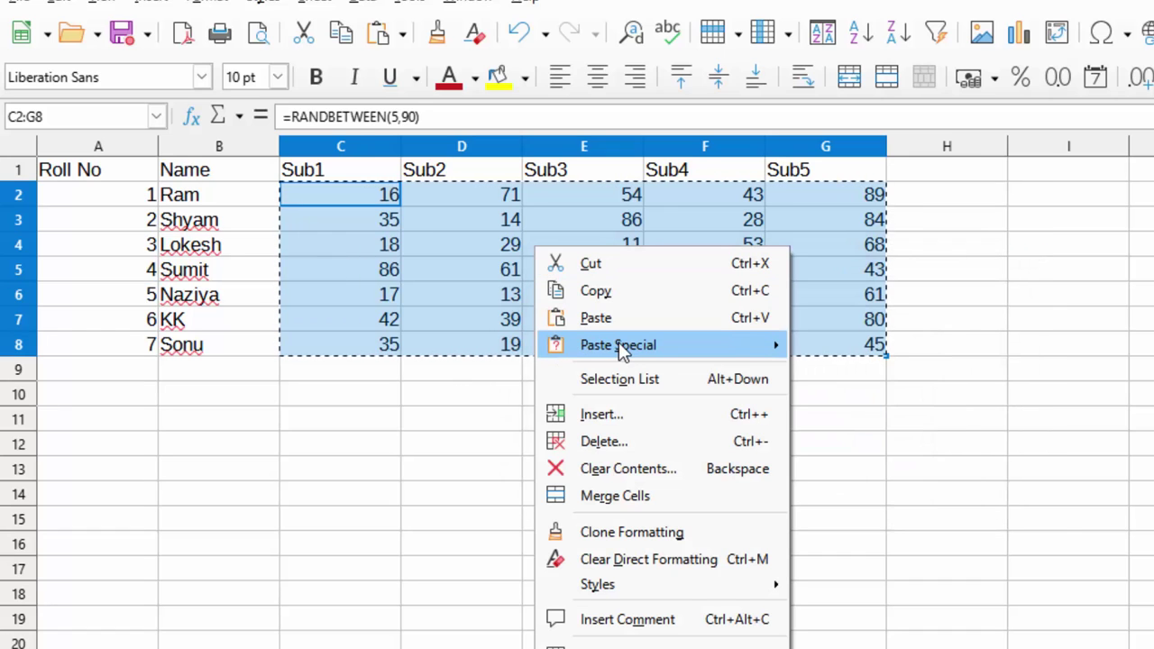
{"action": "mouse_move", "coordinate": [619, 343]}
{"action": "left_click", "coordinate": [888, 401]}
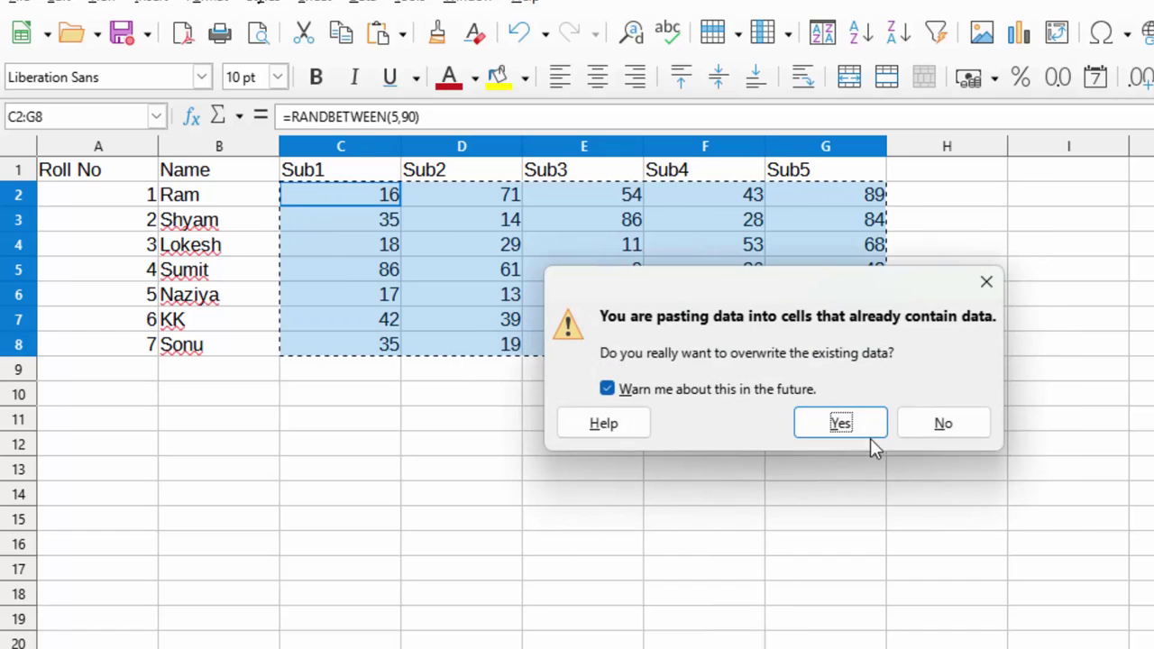
{"action": "left_click", "coordinate": [869, 420]}
{"action": "left_click", "coordinate": [870, 424]}
{"action": "left_click_drag", "start_coordinate": [713, 423], "coordinate": [783, 397]}
{"action": "left_click", "coordinate": [789, 397]}
Enter the heading Total in cell H1
{"action": "left_click_drag", "start_coordinate": [938, 180], "coordinate": [930, 193]}
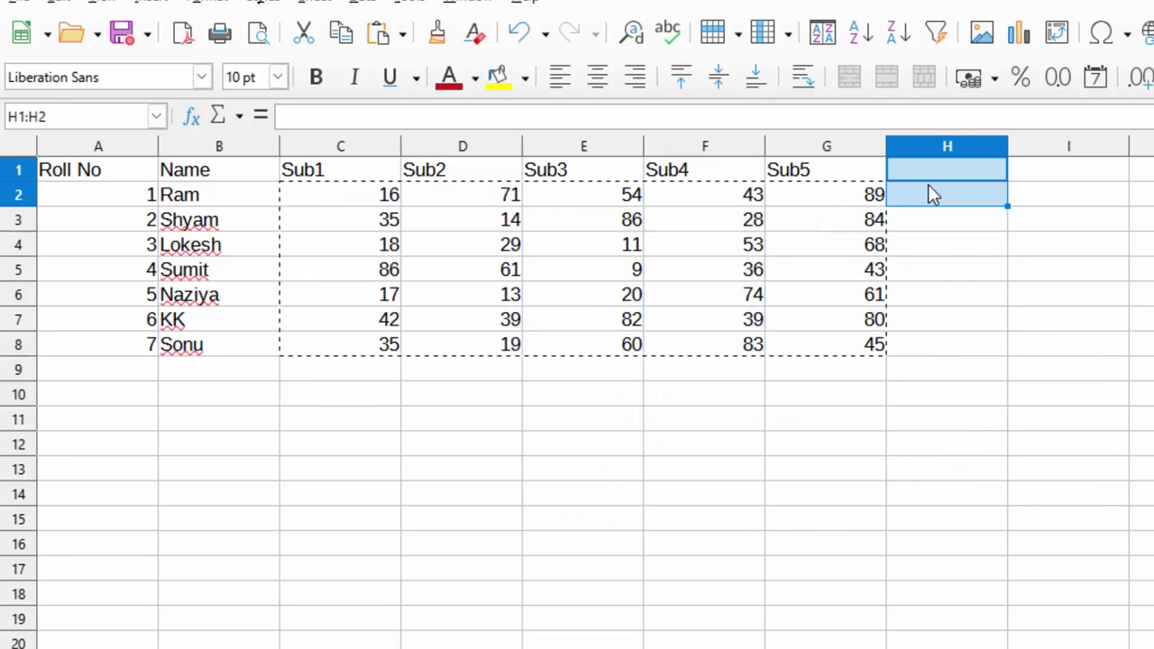
{"action": "left_click", "coordinate": [1002, 284]}
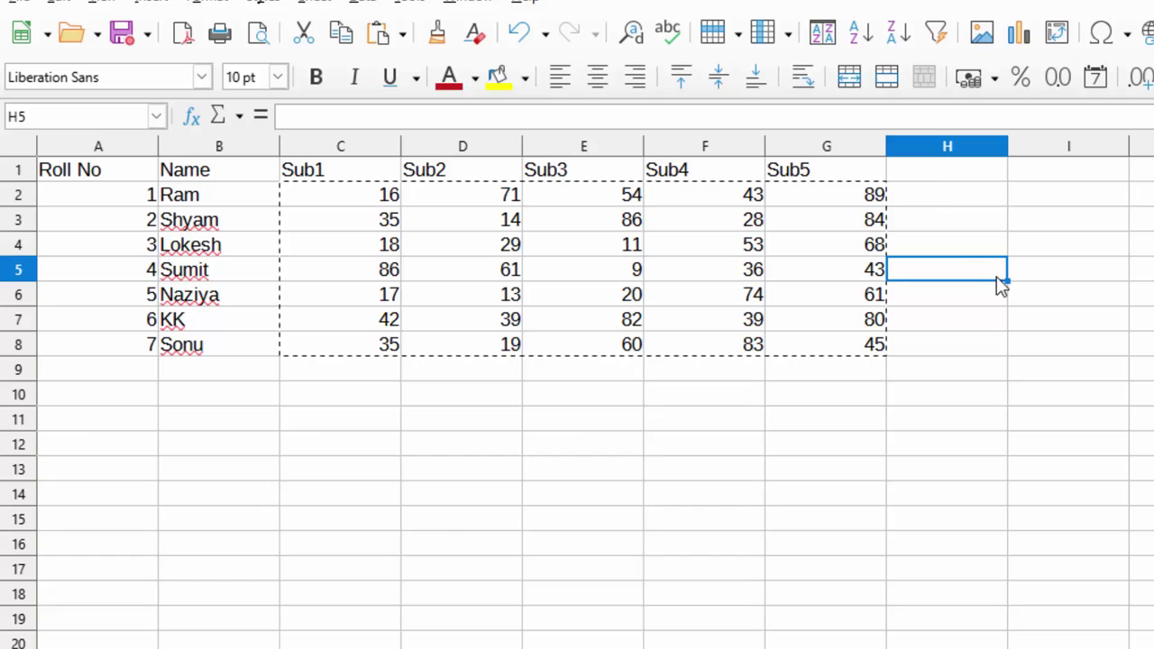
{"action": "left_click", "coordinate": [934, 172]}
{"action": "type", "text": "Total"}
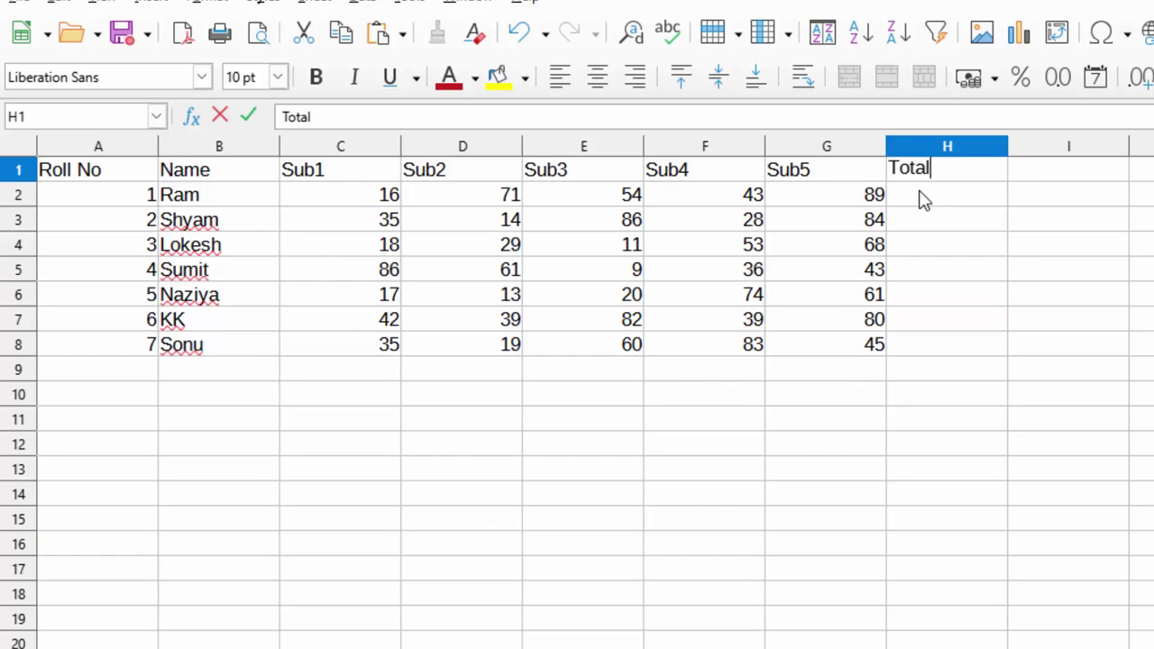
{"action": "key", "text": "Return"}
Enter =SUM(C2:G2) in H2 and fill it down to H8 for every student
{"action": "type", "text": "="}
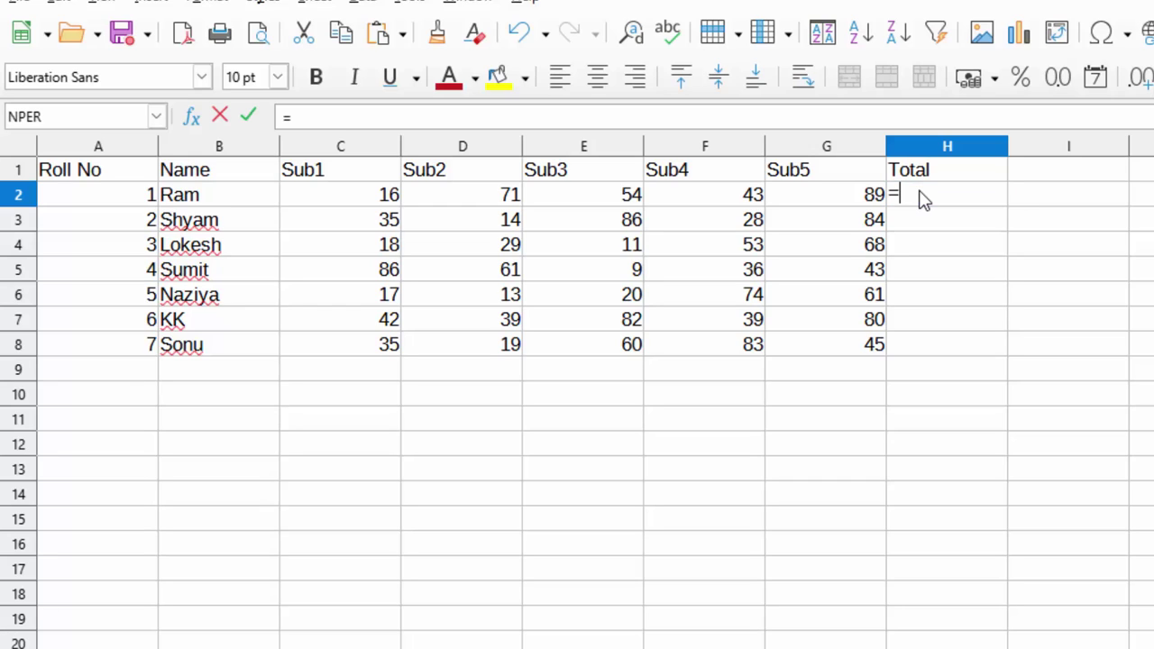
{"action": "type", "text": "s"}
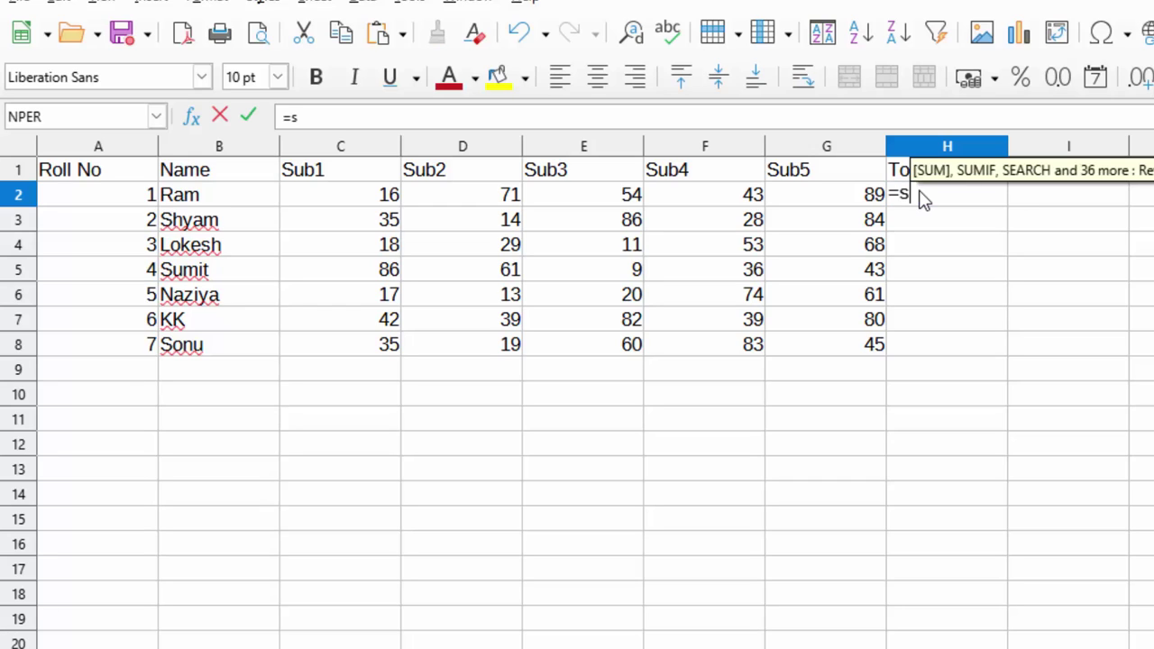
{"action": "type", "text": "um"}
{"action": "key", "text": "Tab"}
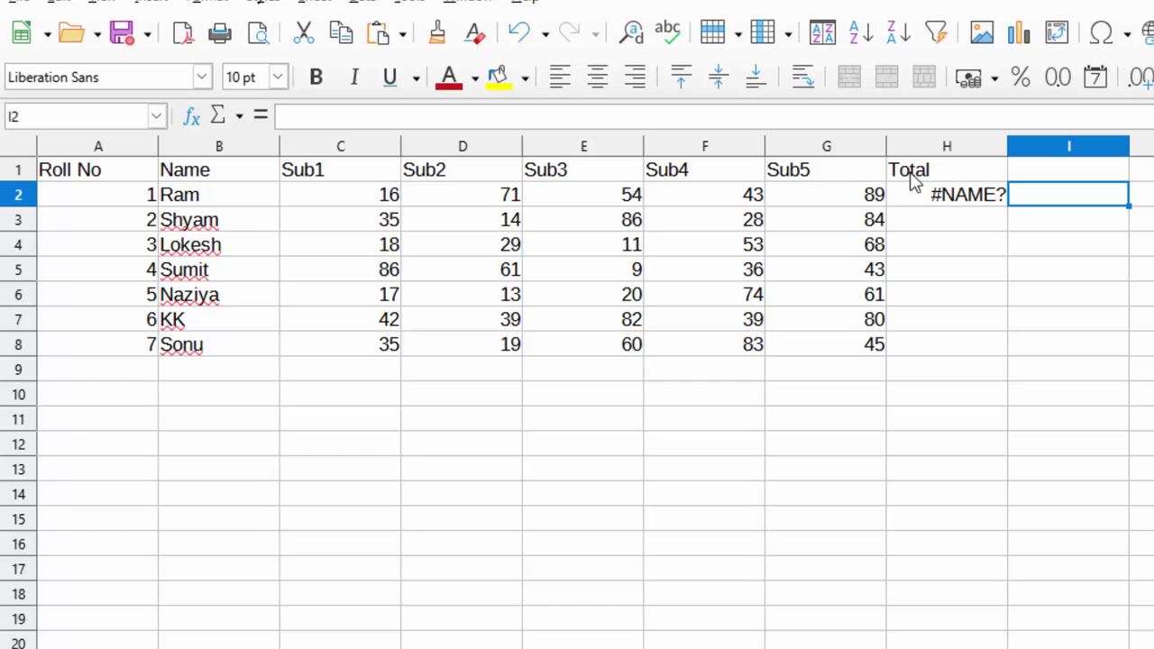
{"action": "left_click", "coordinate": [938, 207]}
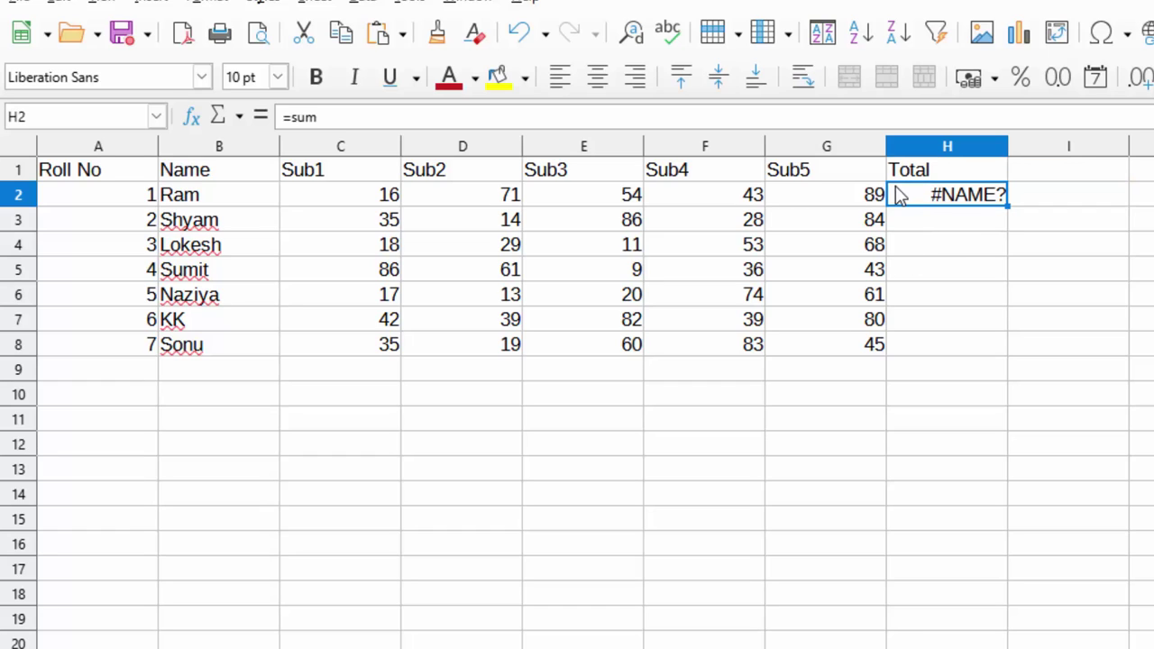
{"action": "key", "text": "BackSpace"}
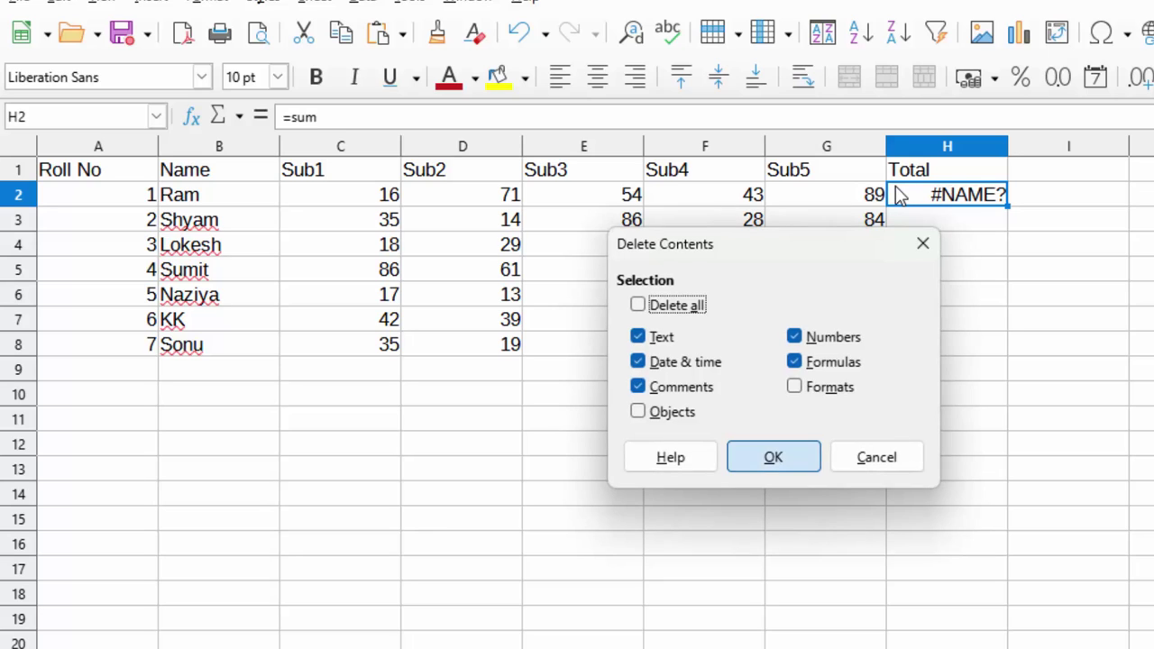
{"action": "key", "text": "Return"}
{"action": "type", "text": "=s"}
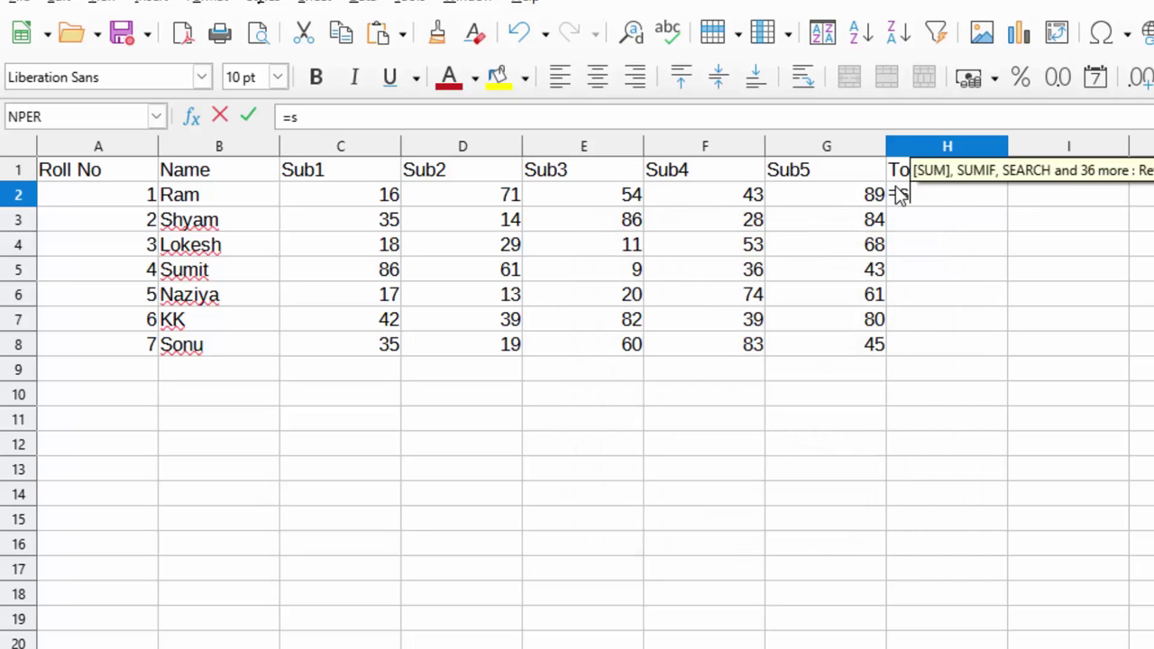
{"action": "type", "text": "um"}
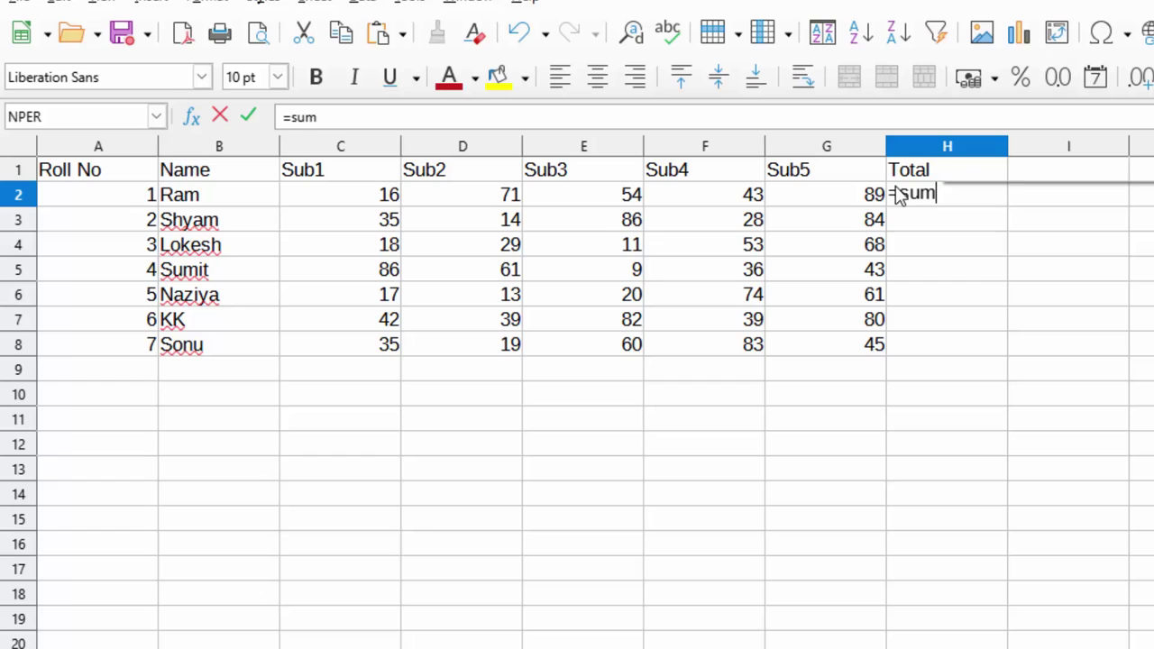
{"action": "type", "text": "("}
{"action": "left_click_drag", "start_coordinate": [386, 194], "coordinate": [810, 197]}
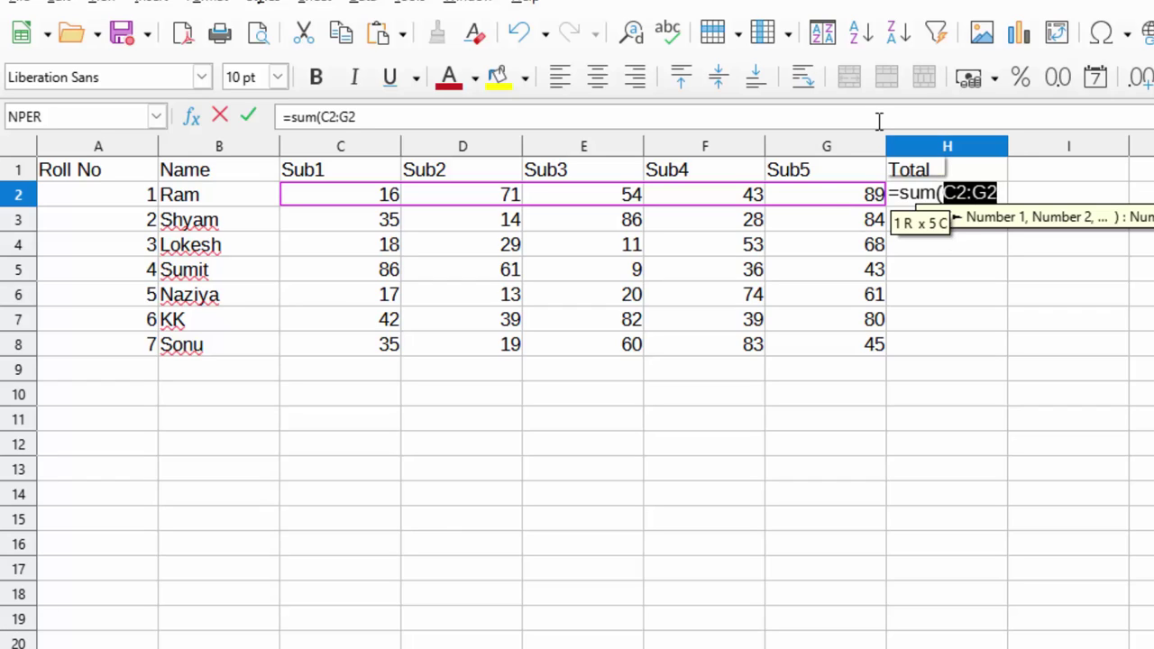
{"action": "type", "text": ")"}
{"action": "key", "text": "Return"}
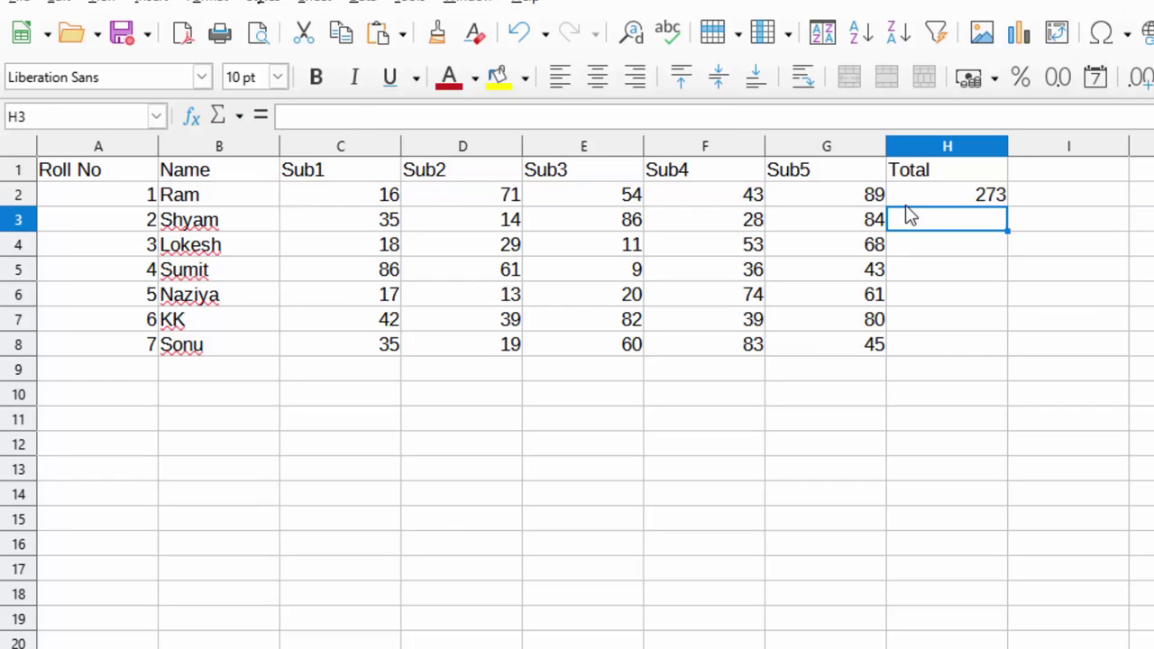
{"action": "left_click", "coordinate": [929, 196]}
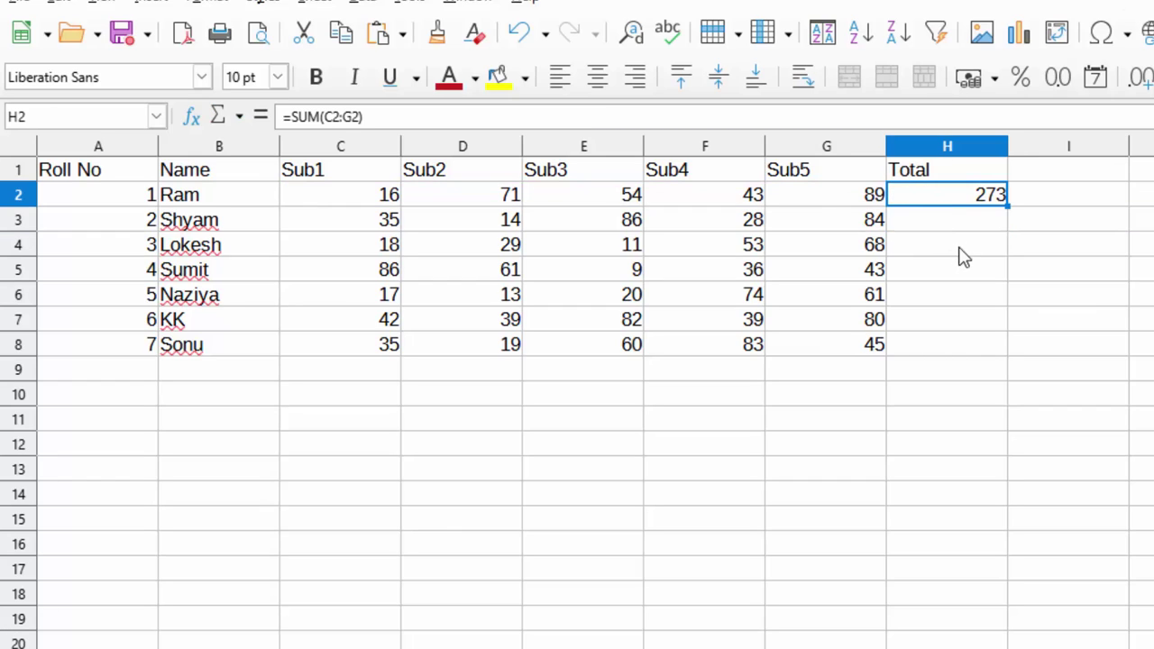
{"action": "double_click", "coordinate": [1010, 207]}
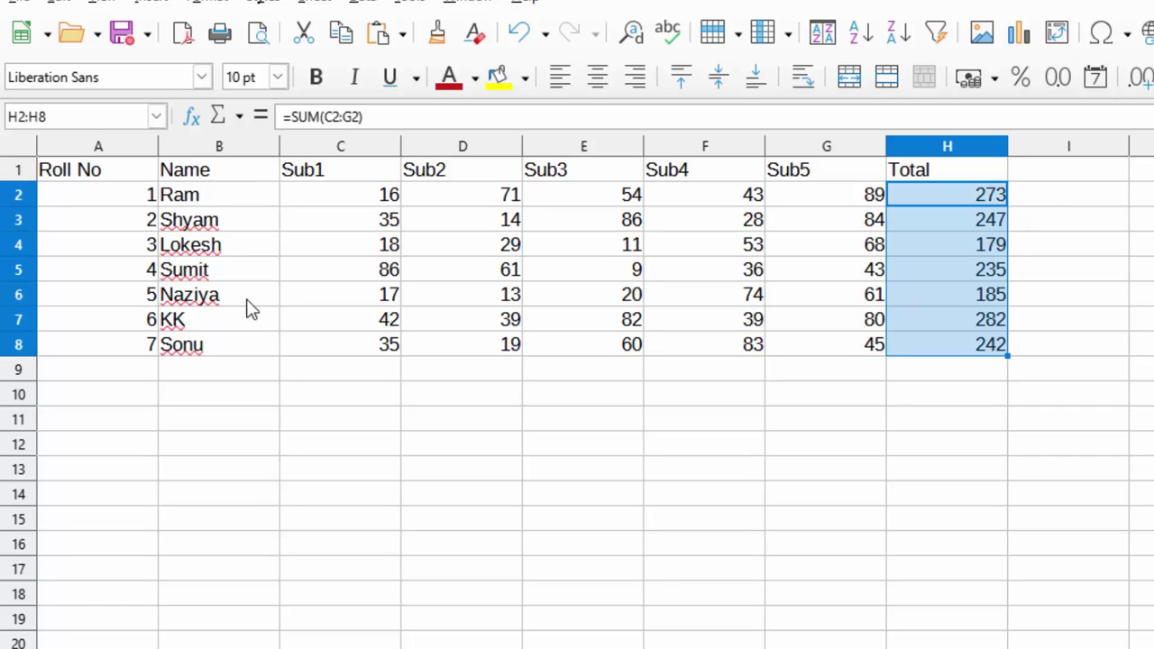
{"action": "left_click", "coordinate": [309, 277]}
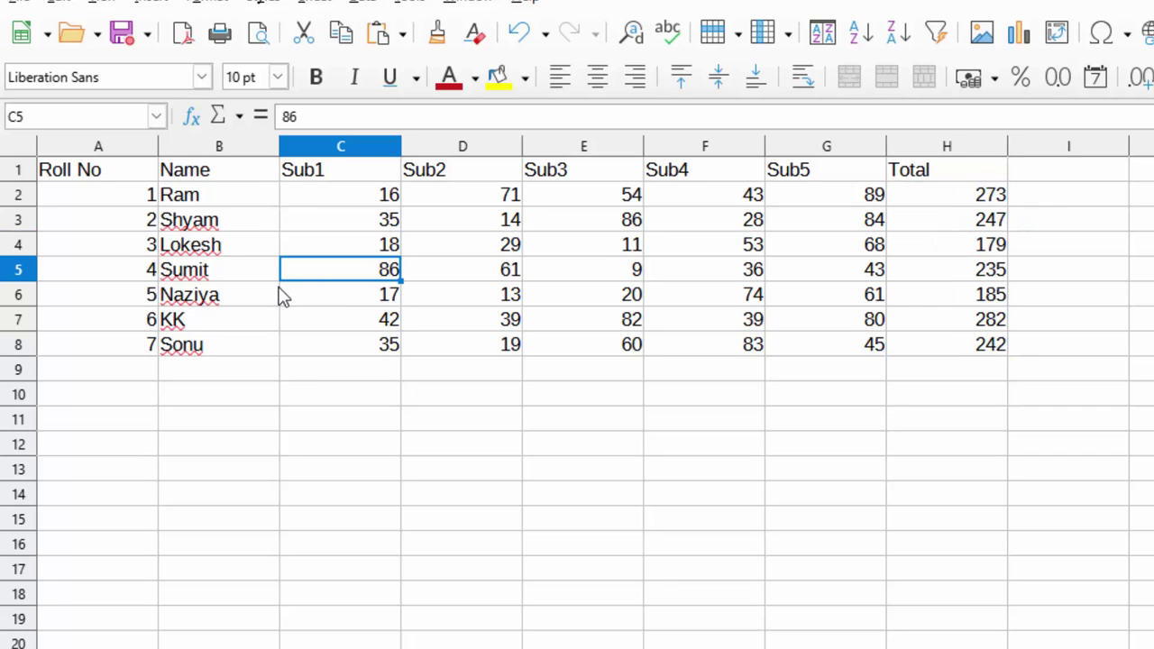
Undo the cut-and-paste row shift so headings return to row 1, then select A1:H8
{"action": "key", "text": "ctrl+a"}
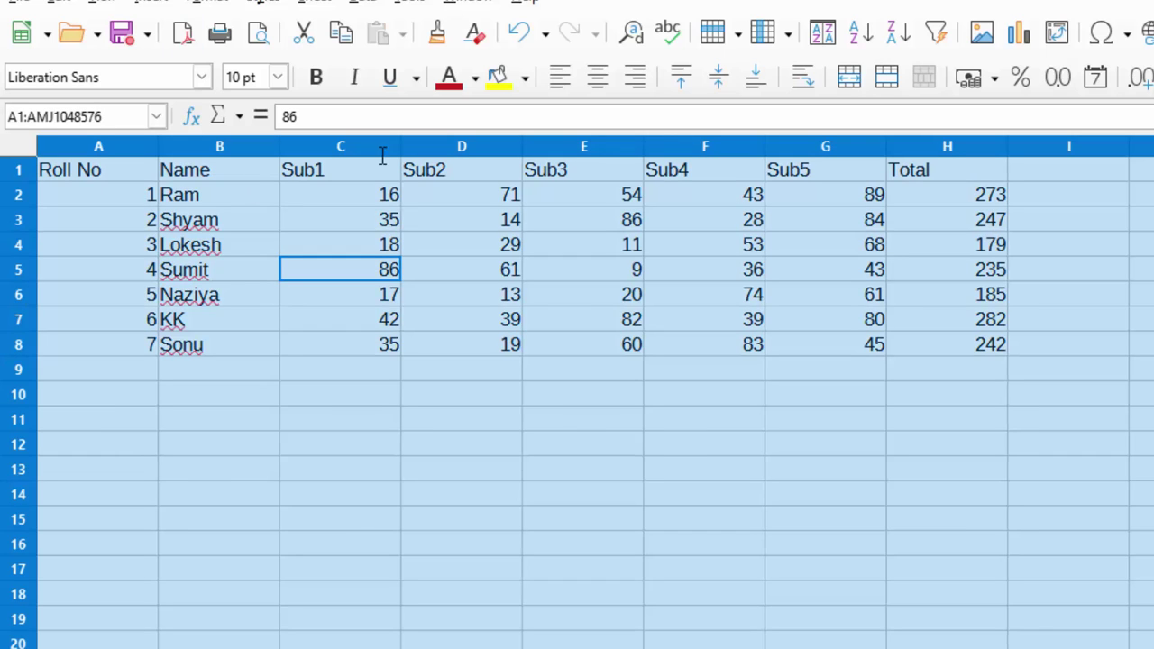
{"action": "key", "text": "ctrl+x"}
{"action": "left_click", "coordinate": [106, 200]}
{"action": "key", "text": "ctrl+v"}
{"action": "left_click", "coordinate": [109, 193]}
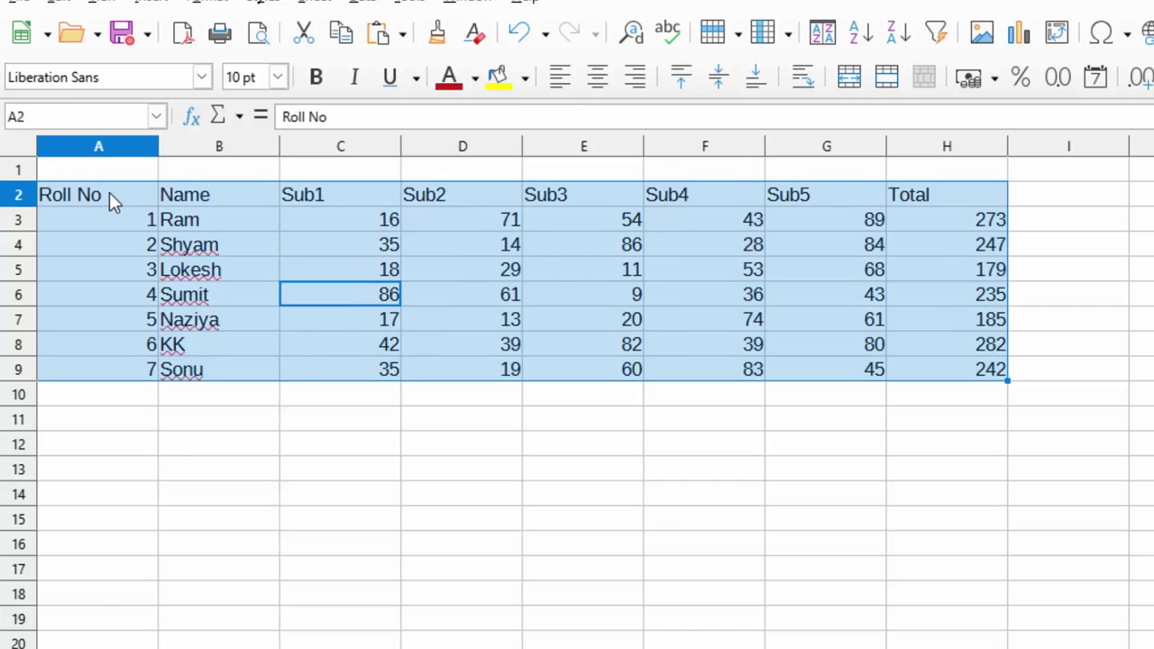
{"action": "key", "text": "ctrl+z"}
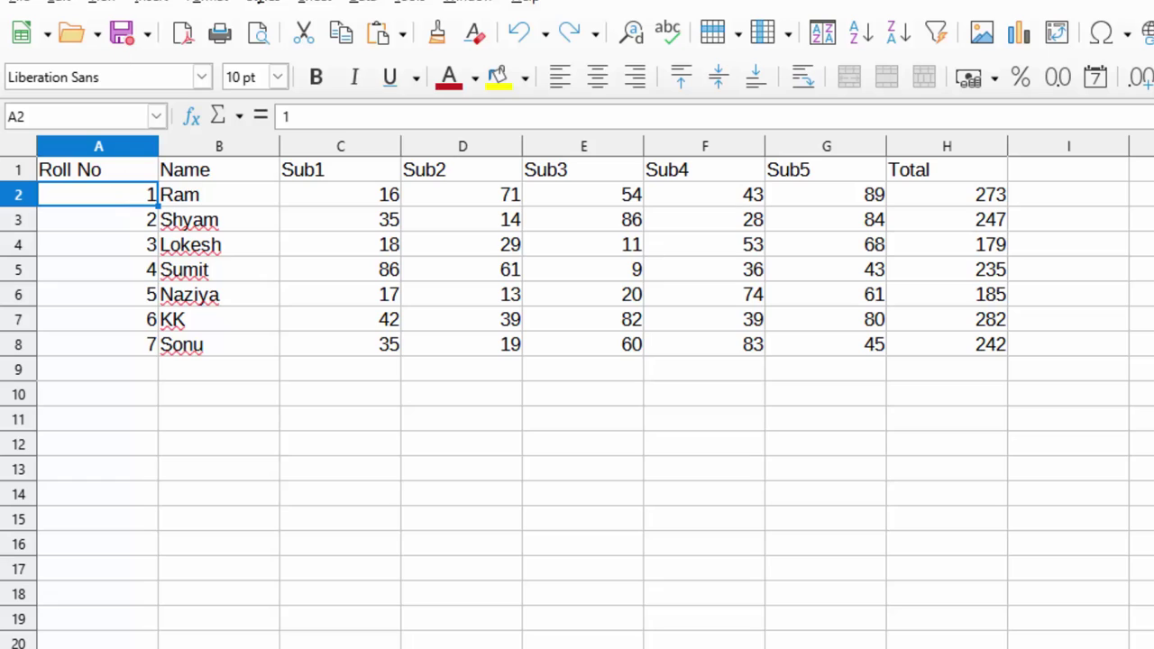
{"action": "mouse_move", "coordinate": [115, 169]}
{"action": "left_mouse_down"}
{"action": "mouse_move", "coordinate": [905, 341]}
{"action": "mouse_move", "coordinate": [937, 327]}
{"action": "left_mouse_up"}
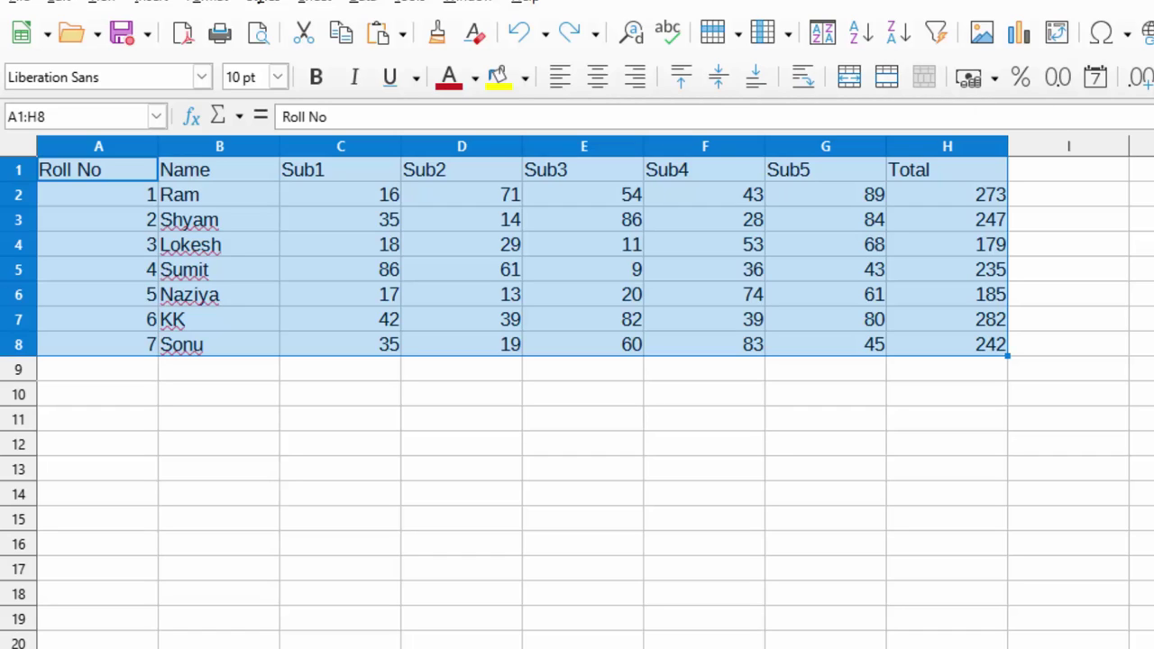
Check the new borders on A1:H8, then copy the Roll No heading from A1 into B12
{"action": "left_click", "coordinate": [388, 616]}
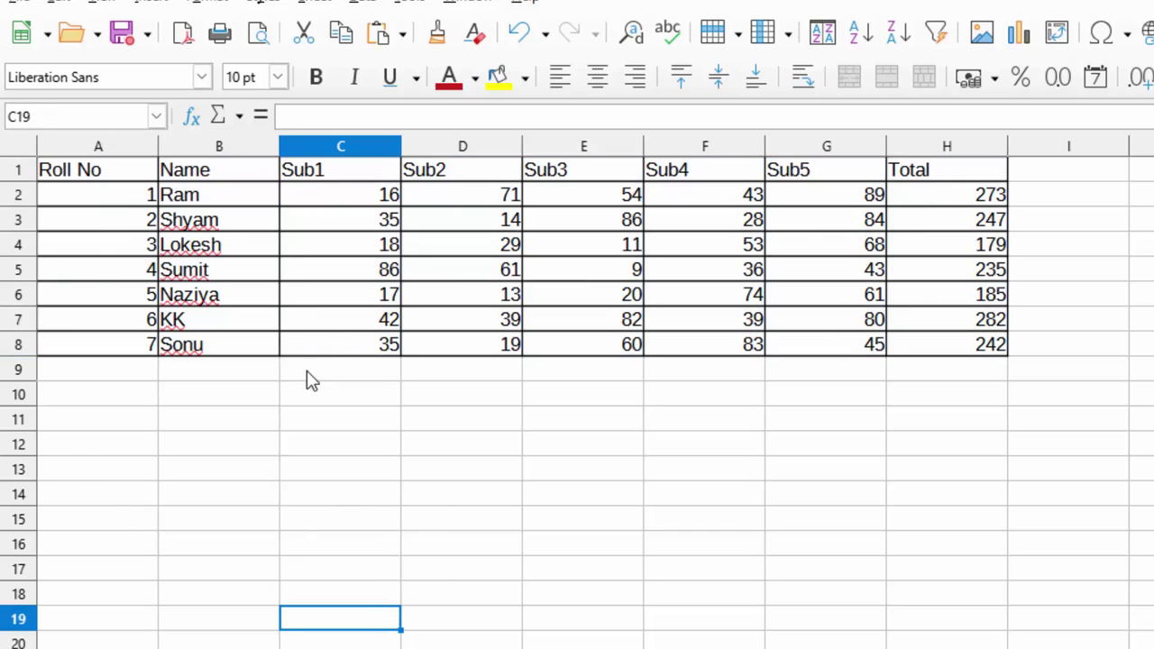
{"action": "left_click", "coordinate": [111, 174]}
{"action": "right_click", "coordinate": [110, 171]}
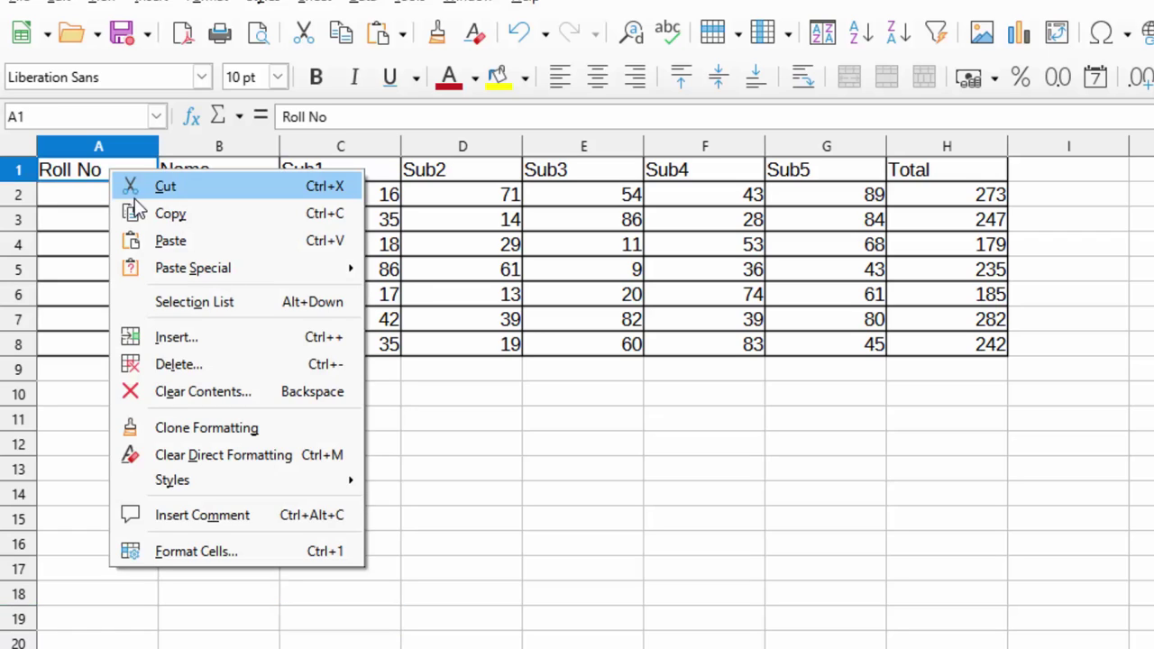
{"action": "left_click", "coordinate": [144, 217]}
{"action": "left_click", "coordinate": [225, 444]}
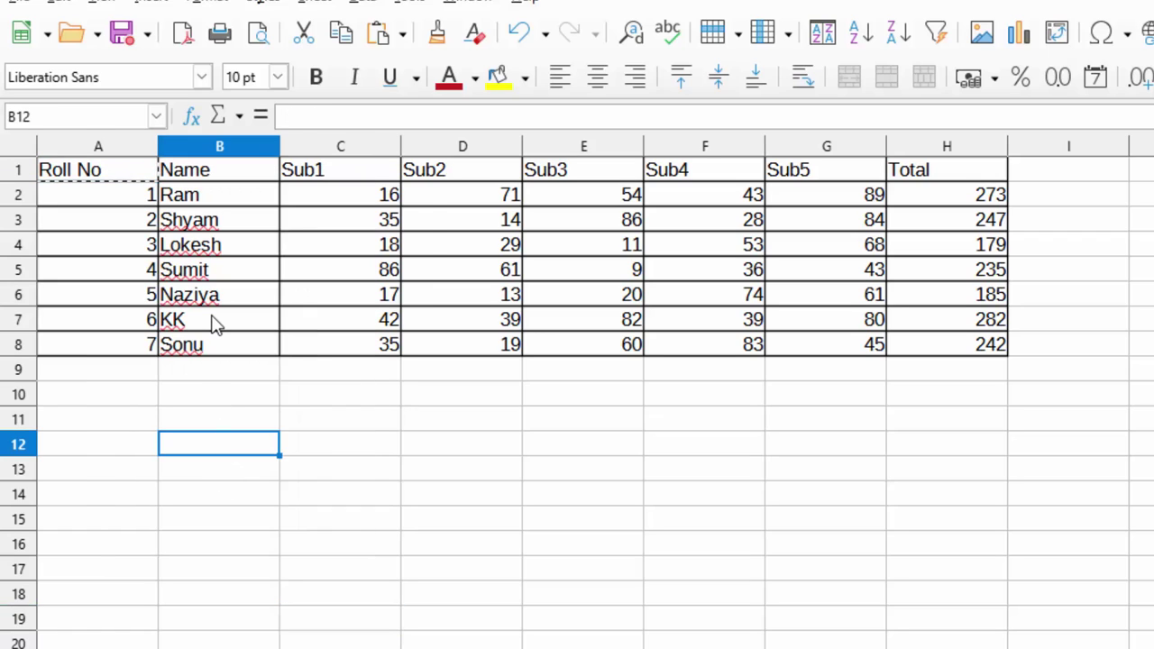
{"action": "key", "text": "ctrl+v"}
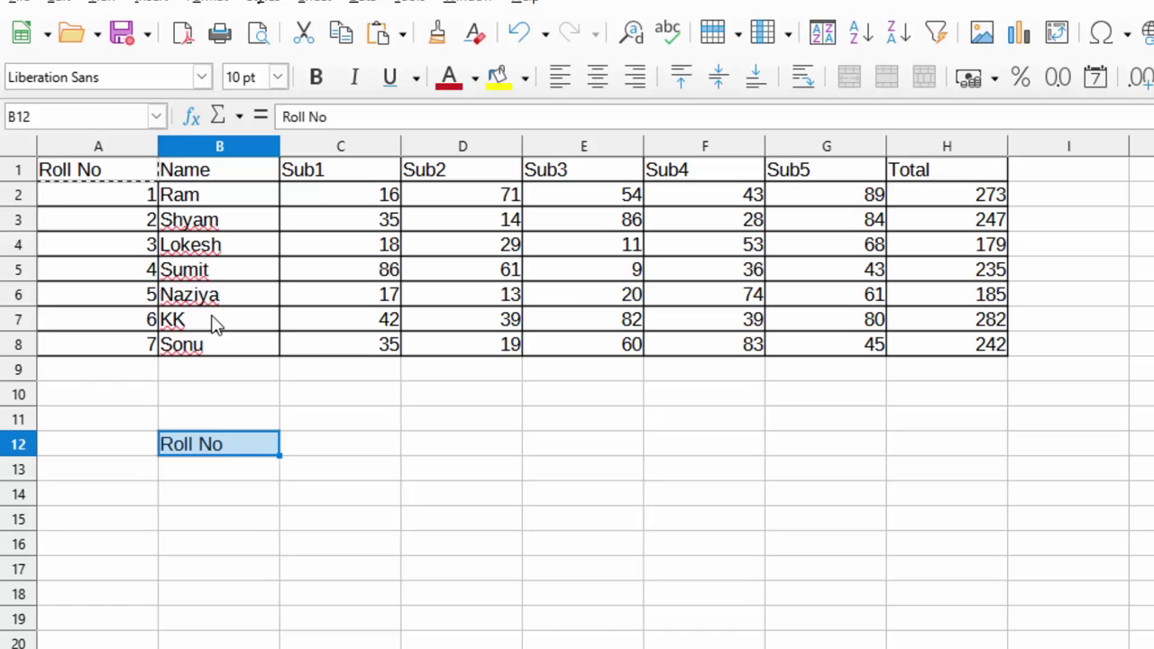
Enter the heading Total in C12
{"action": "left_click", "coordinate": [310, 445]}
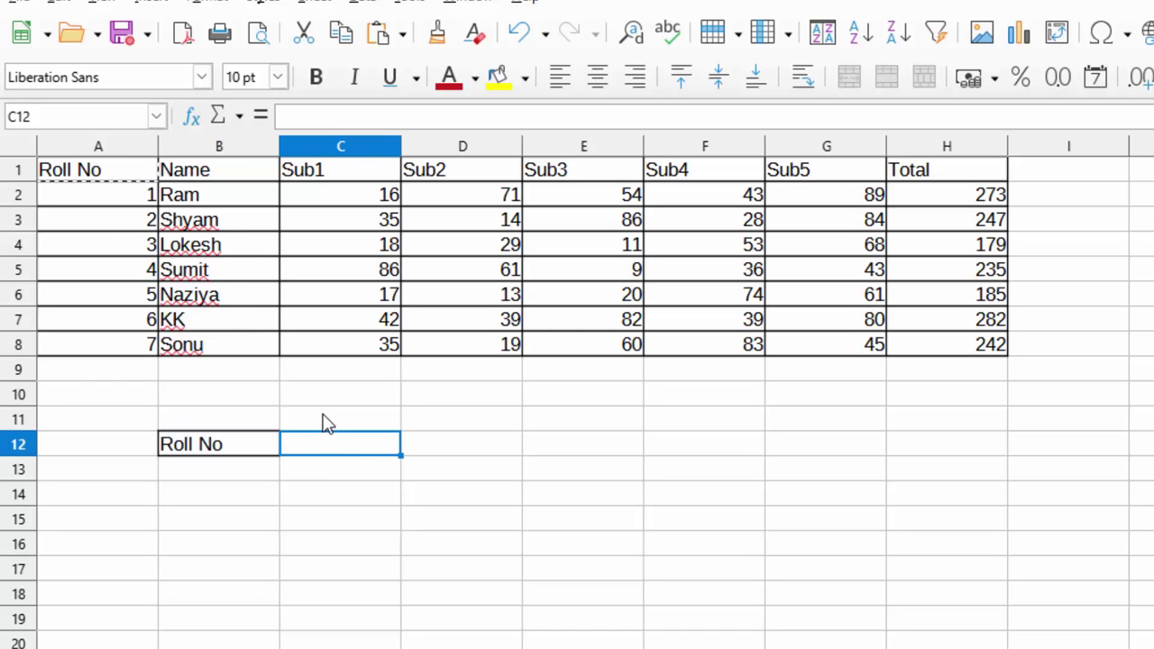
{"action": "type", "text": "Total"}
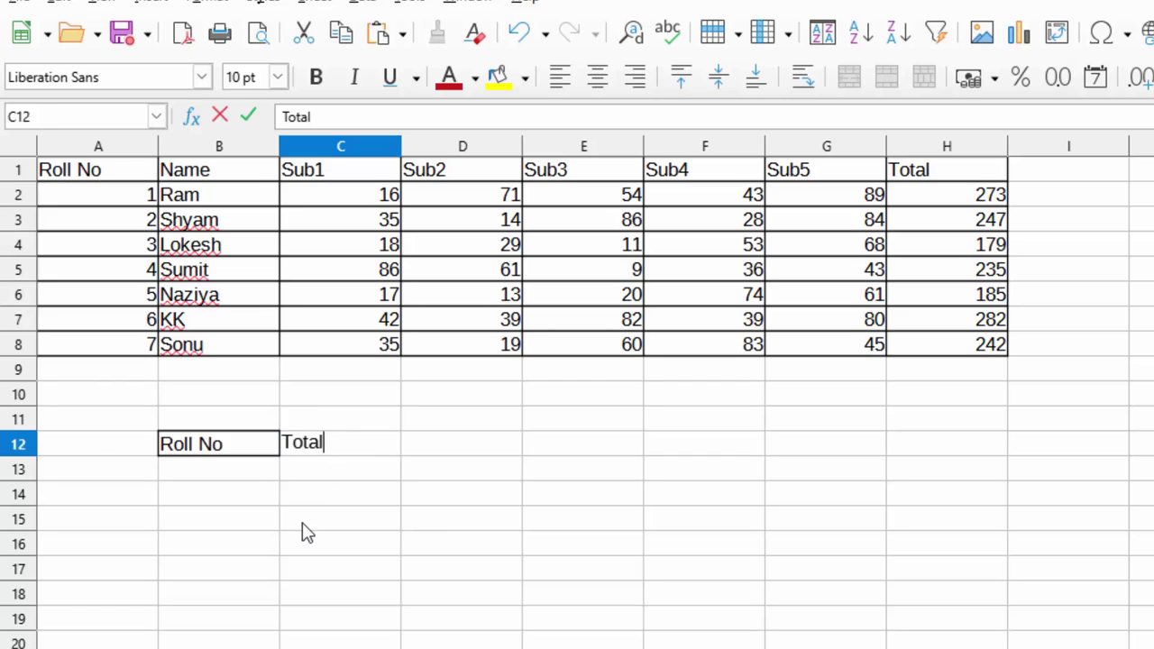
{"action": "left_click", "coordinate": [303, 523]}
{"action": "left_click", "coordinate": [223, 484]}
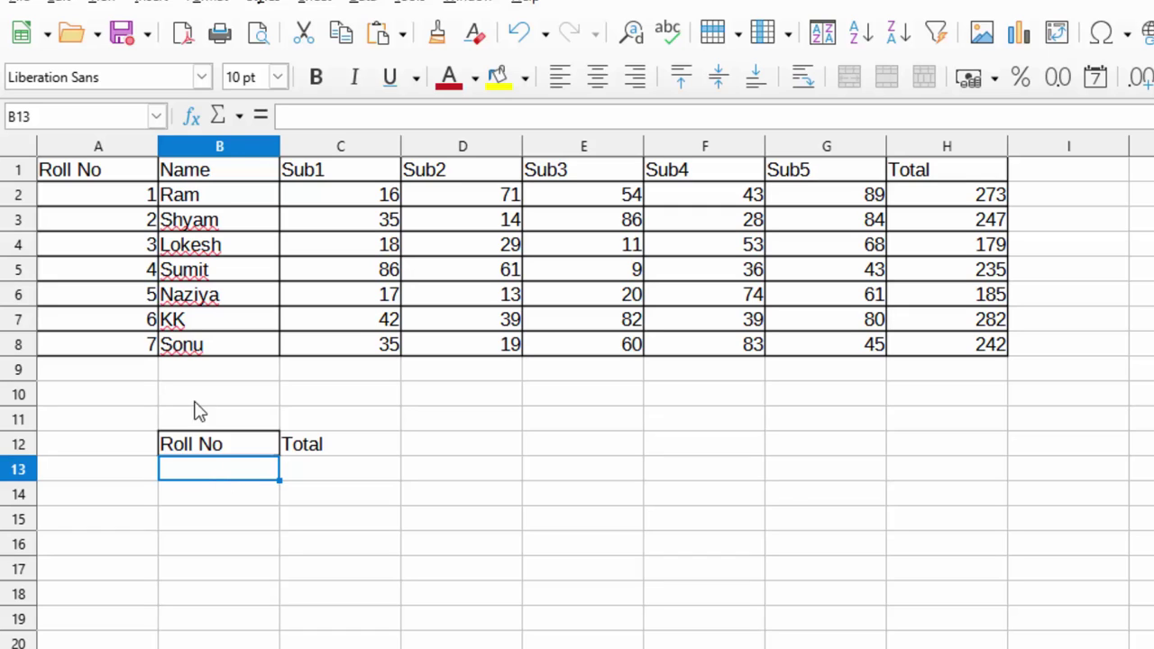
Add a Validity rule to B13 allowing a cell range with source $Sheet1.$A$2:$A$8
{"action": "left_click", "coordinate": [366, 4]}
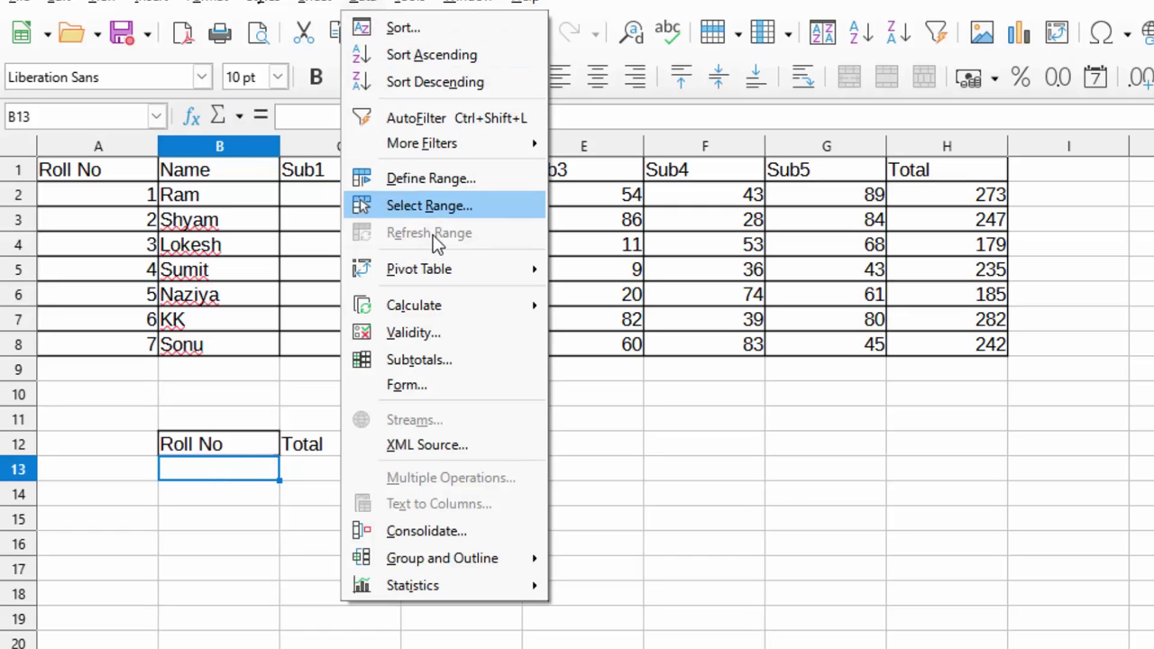
{"action": "left_click", "coordinate": [422, 341]}
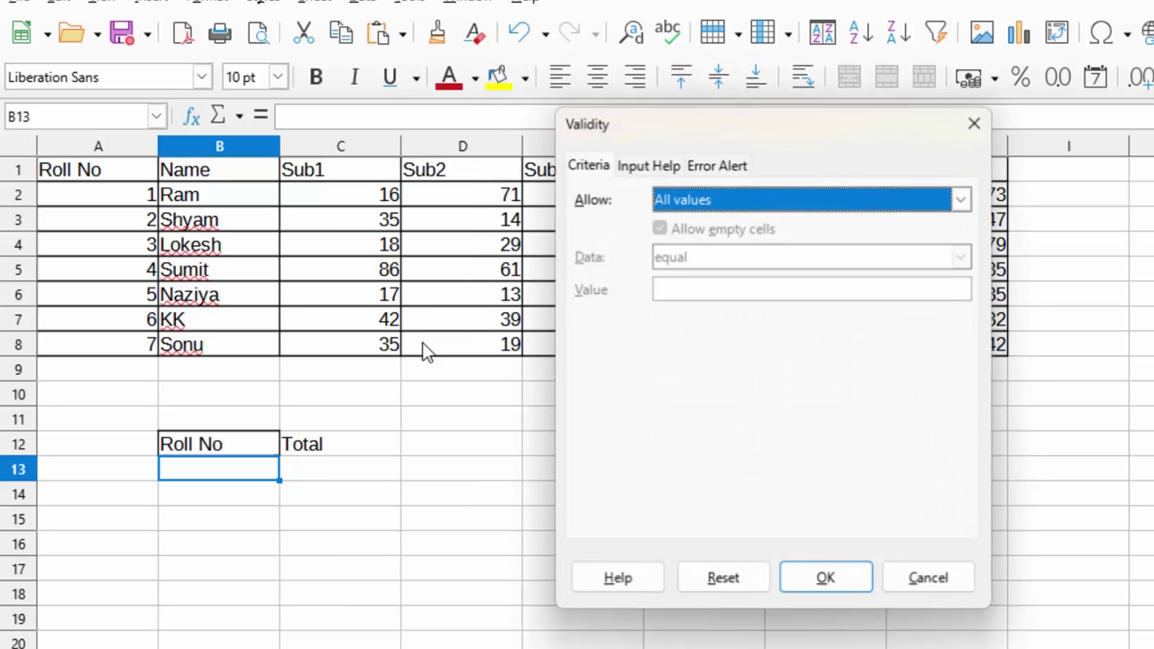
{"action": "left_click", "coordinate": [961, 198]}
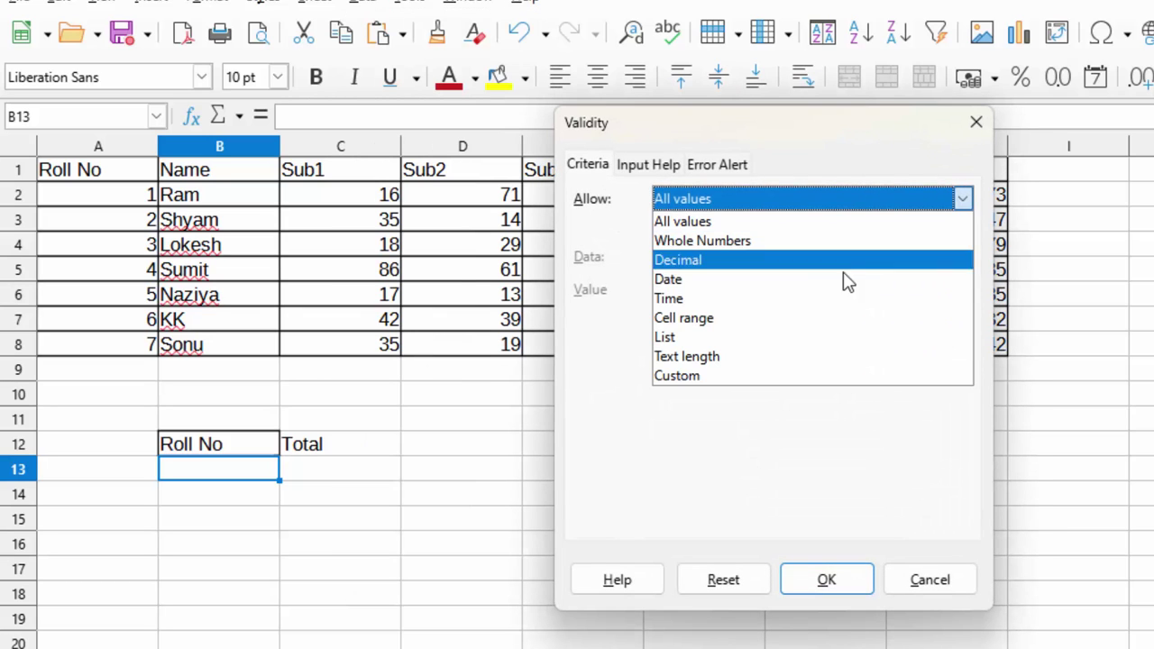
{"action": "left_click", "coordinate": [794, 319]}
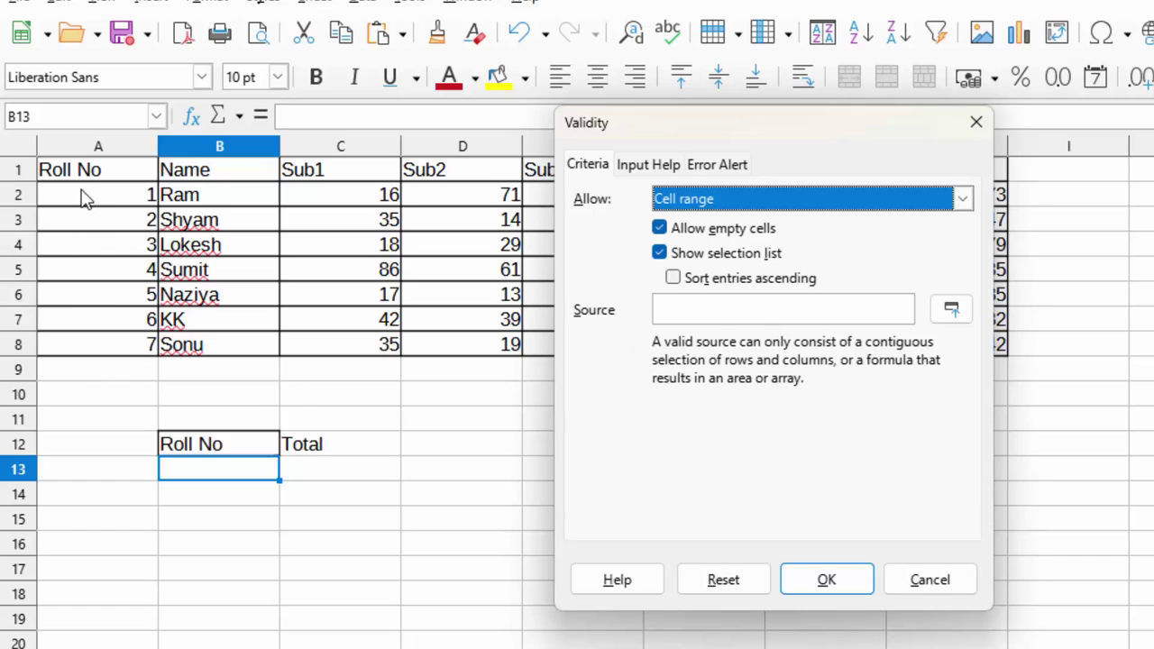
{"action": "left_click", "coordinate": [693, 312]}
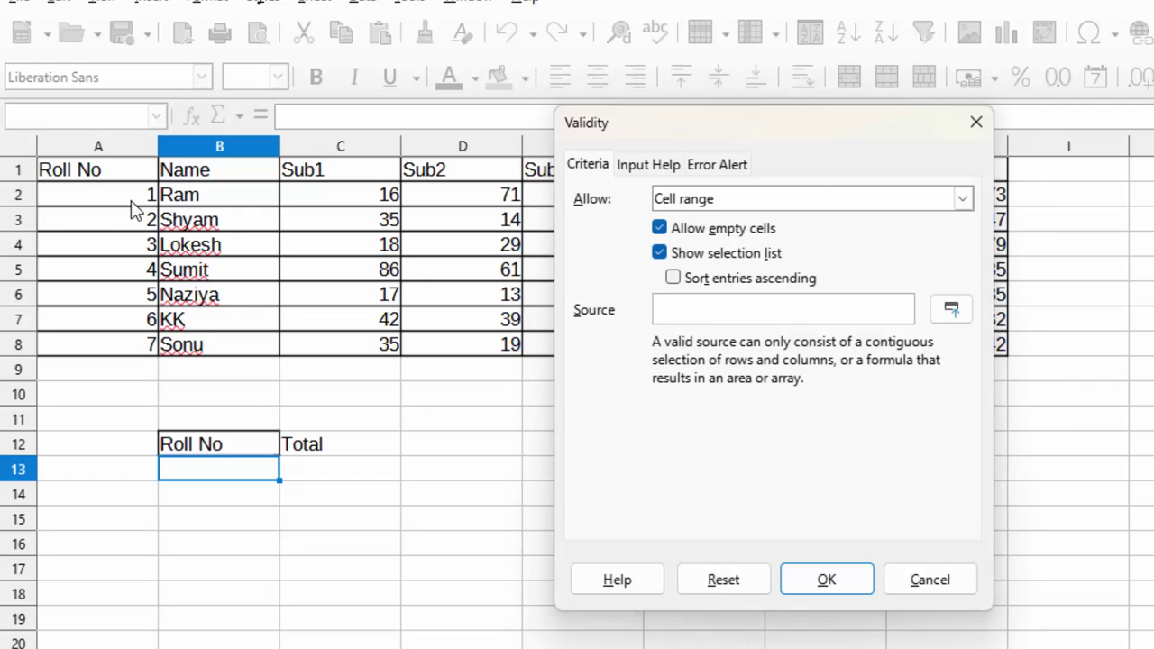
{"action": "left_click_drag", "start_coordinate": [135, 204], "coordinate": [143, 350]}
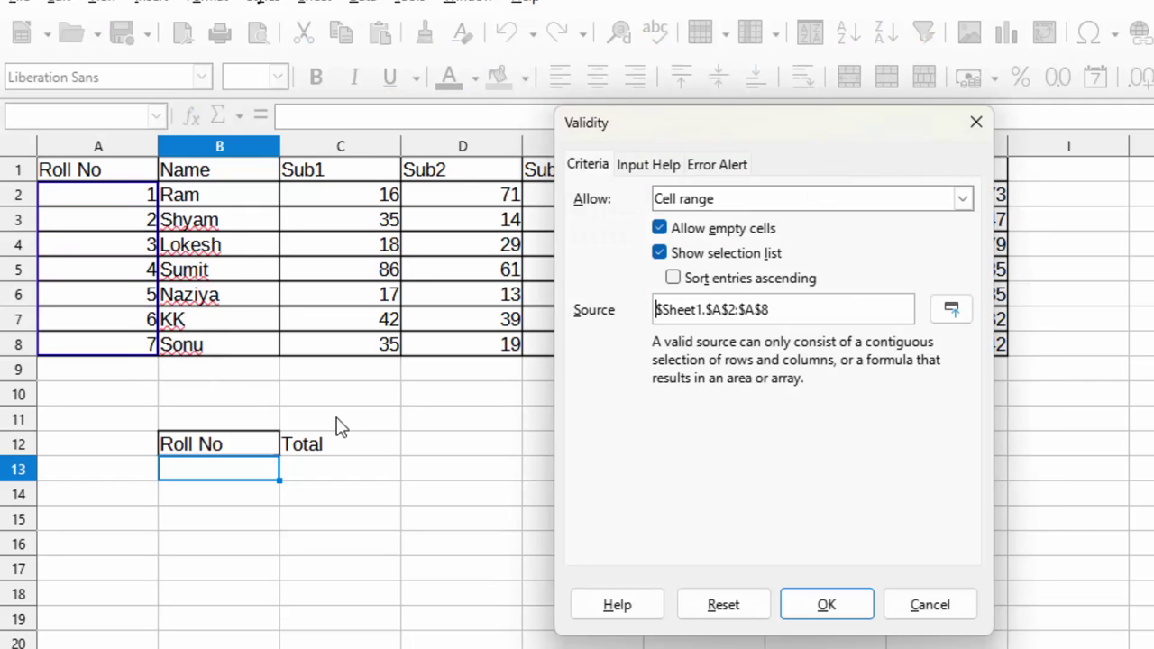
{"action": "left_click", "coordinate": [848, 606]}
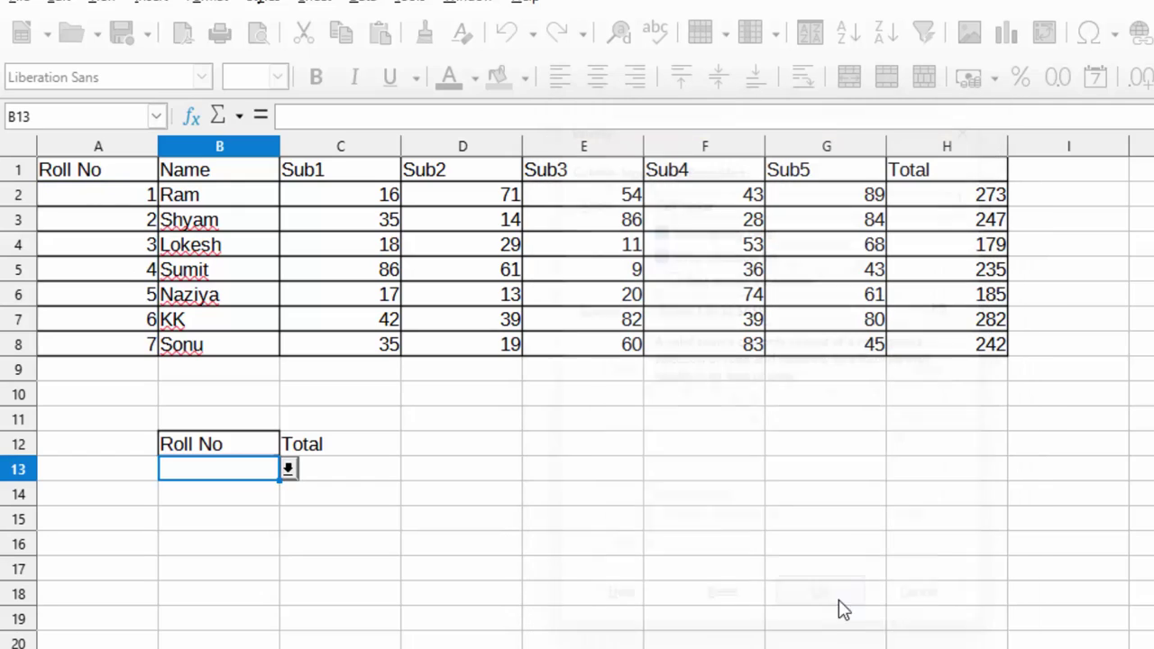
Open B13's roll number dropdown to test it, closing it without choosing a value
{"action": "left_click", "coordinate": [290, 468]}
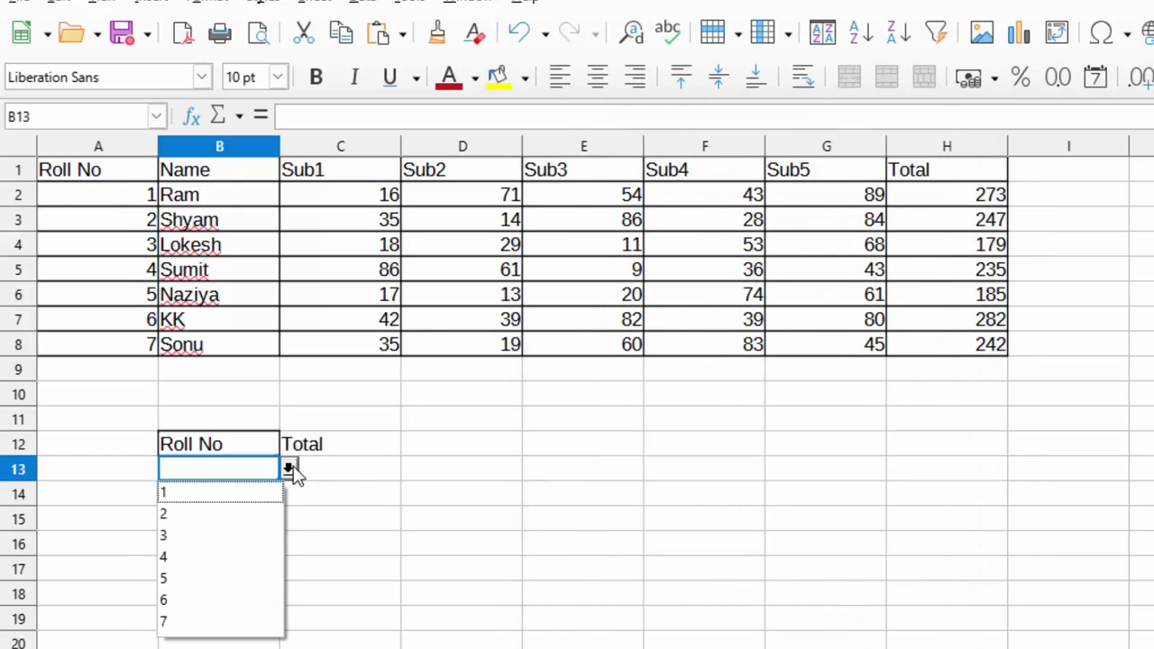
{"action": "left_click", "coordinate": [315, 479]}
{"action": "left_click", "coordinate": [330, 479]}
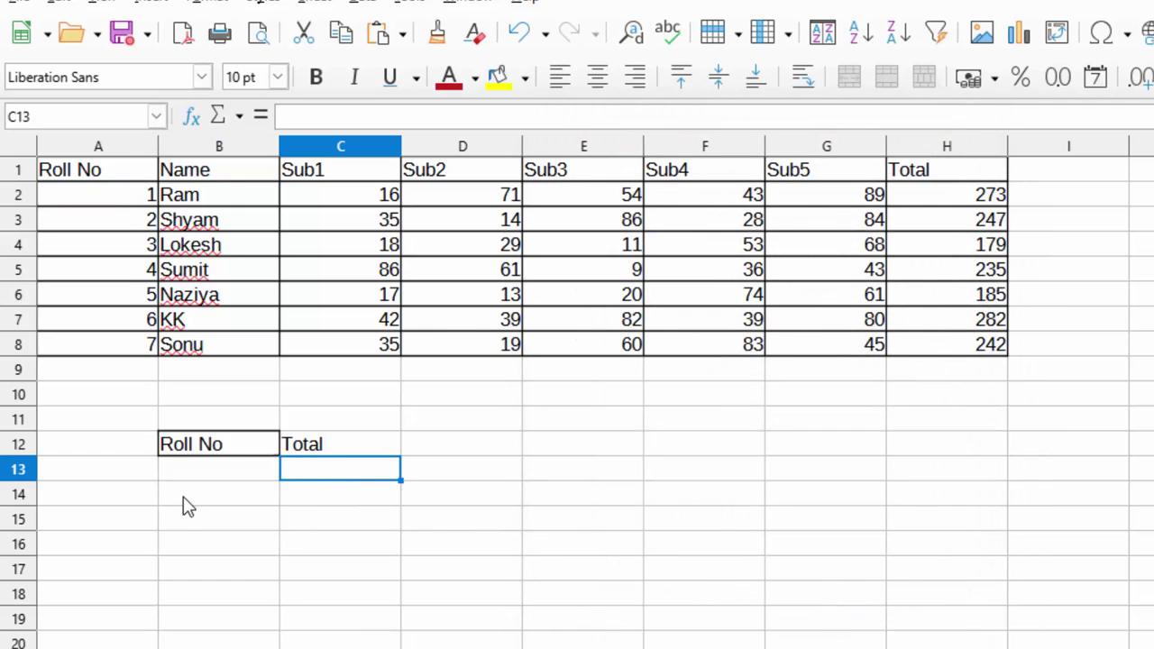
Enter =VLOOKUP(B13,$A$1:$H$8,8,0) in C13, with the table range made absolute
{"action": "type", "text": "=v"}
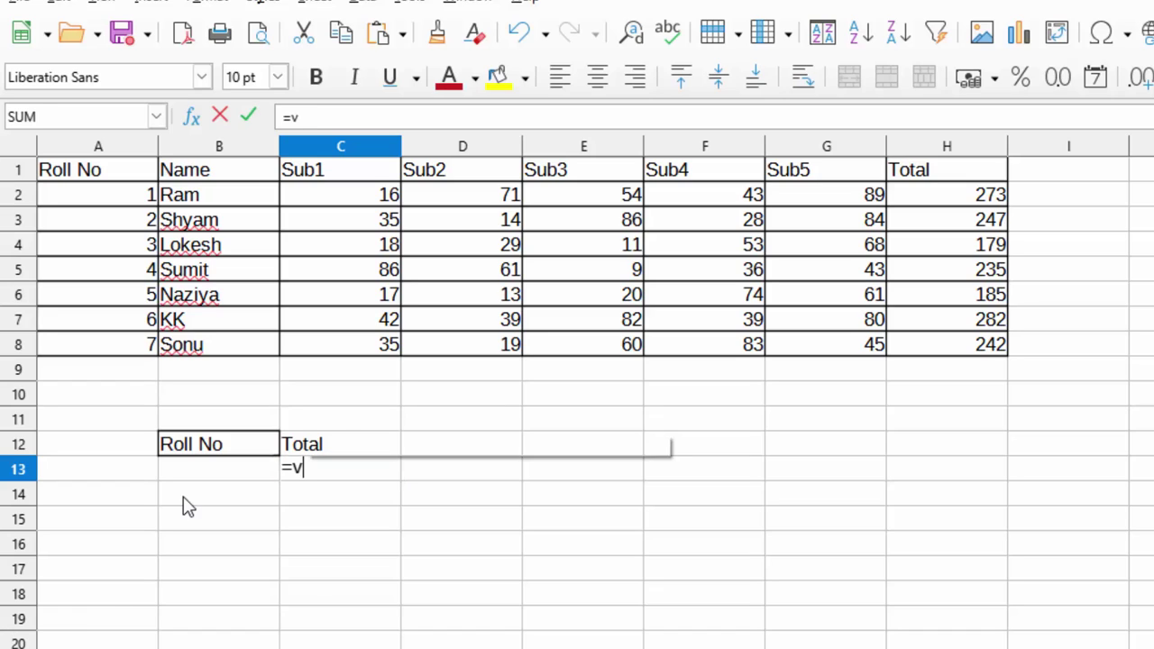
{"action": "type", "text": "loo"}
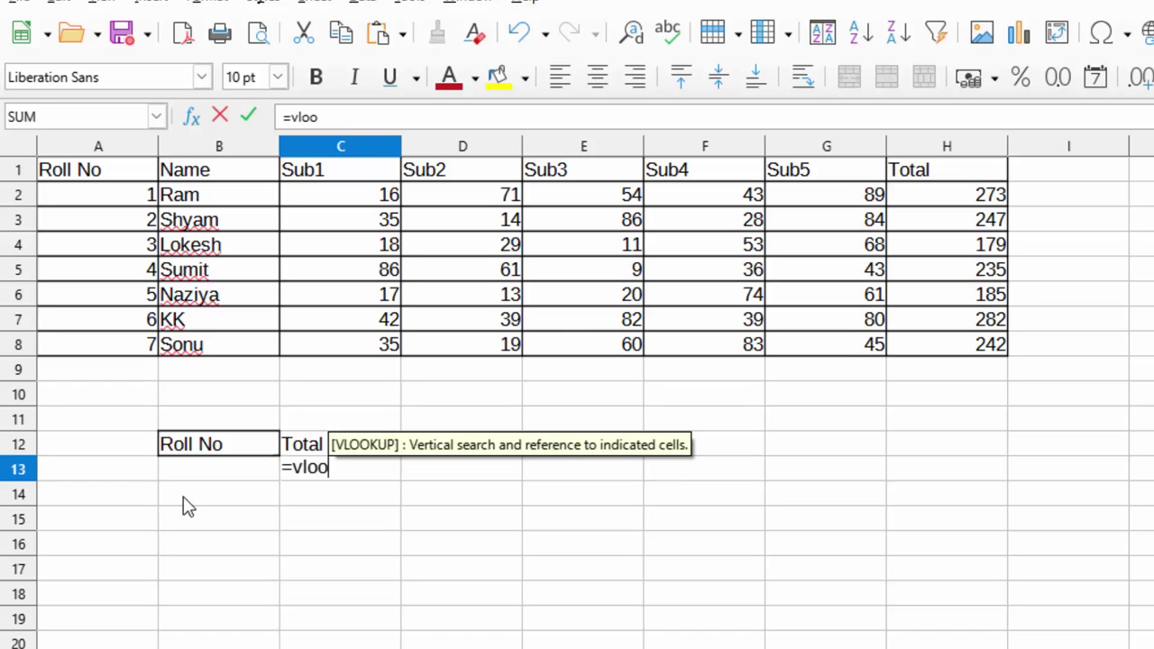
{"action": "type", "text": "up("}
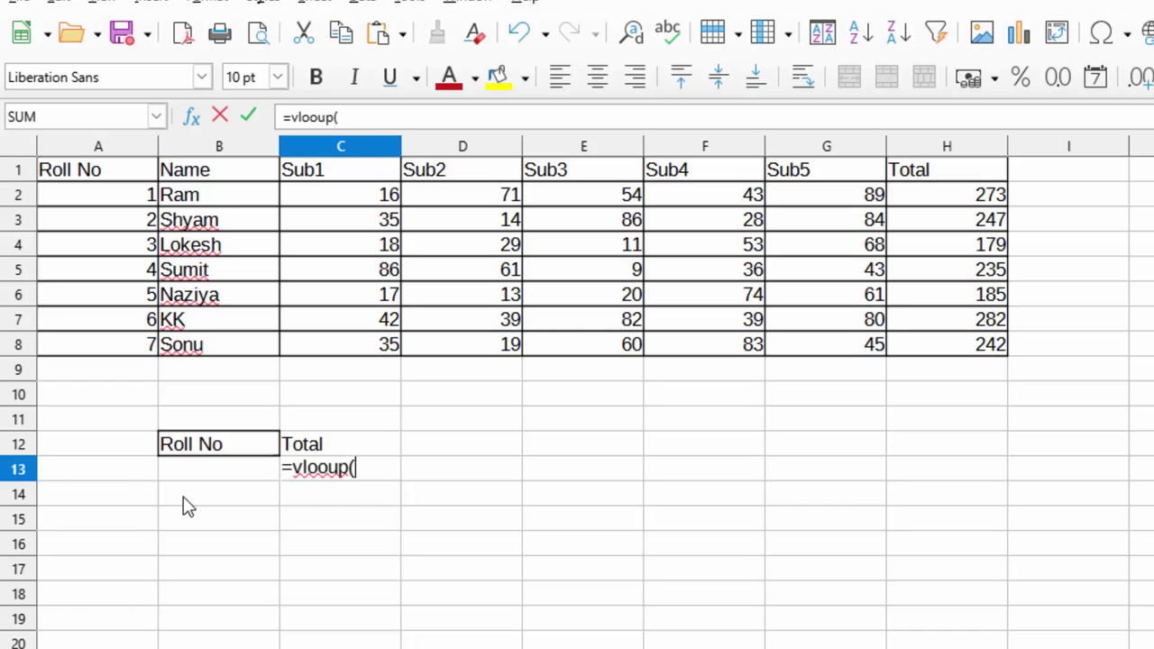
{"action": "key", "text": "BackSpace"}
{"action": "key", "text": "BackSpace"}
{"action": "key", "text": "BackSpace"}
{"action": "type", "text": "kup"}
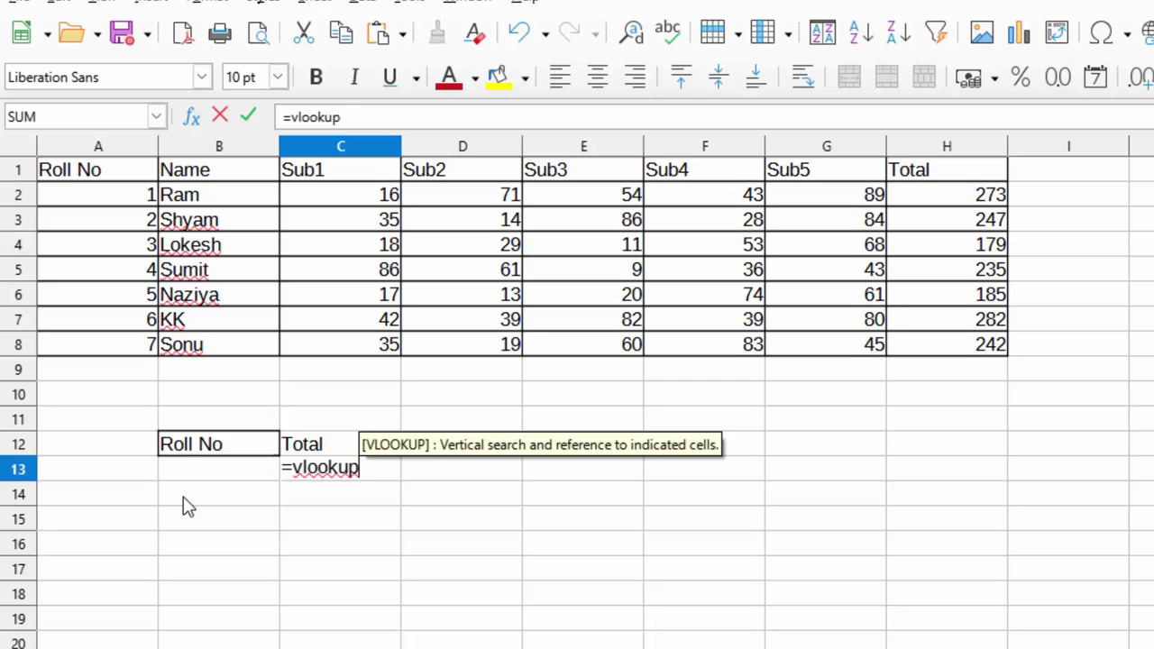
{"action": "type", "text": "("}
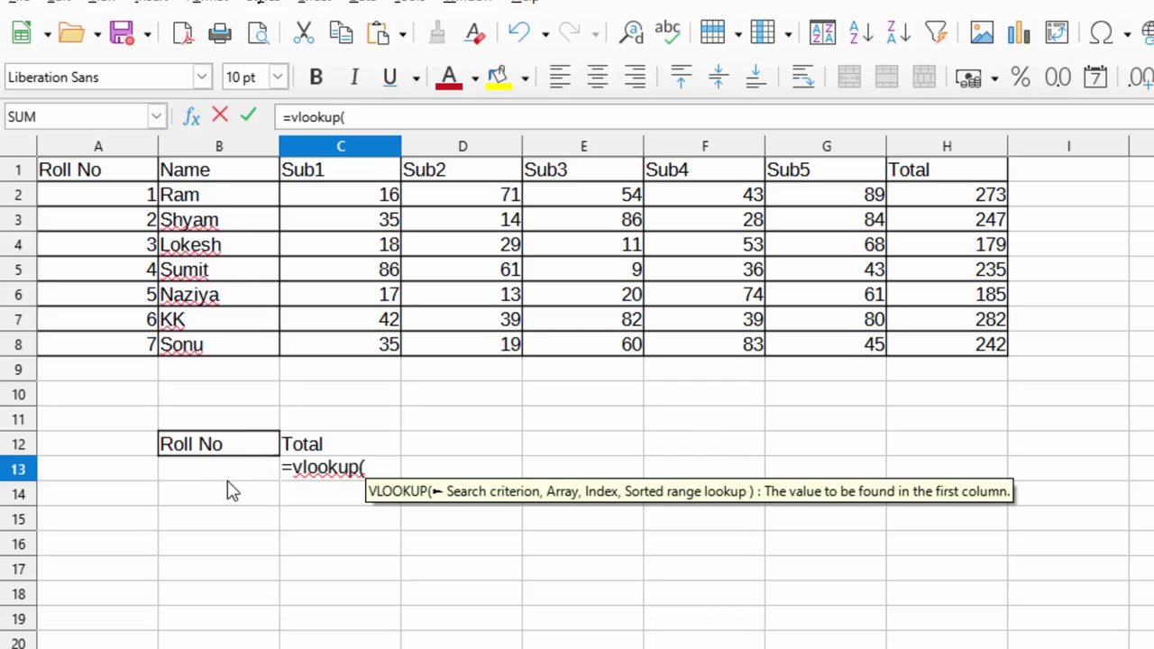
{"action": "left_click", "coordinate": [227, 469]}
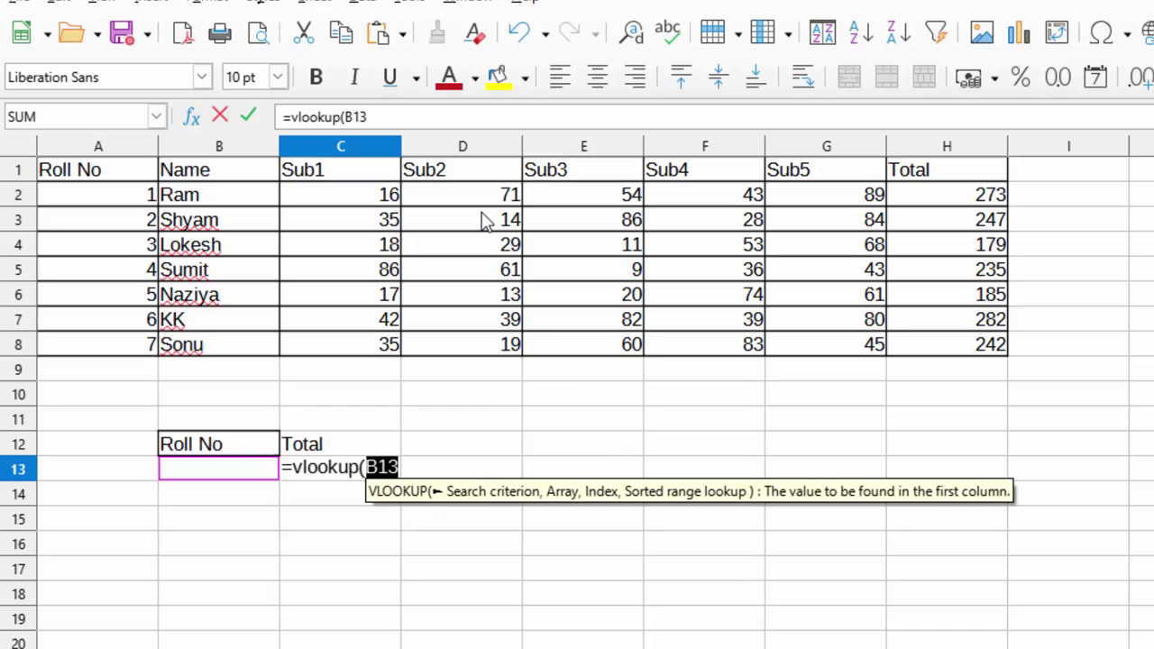
{"action": "type", "text": ","}
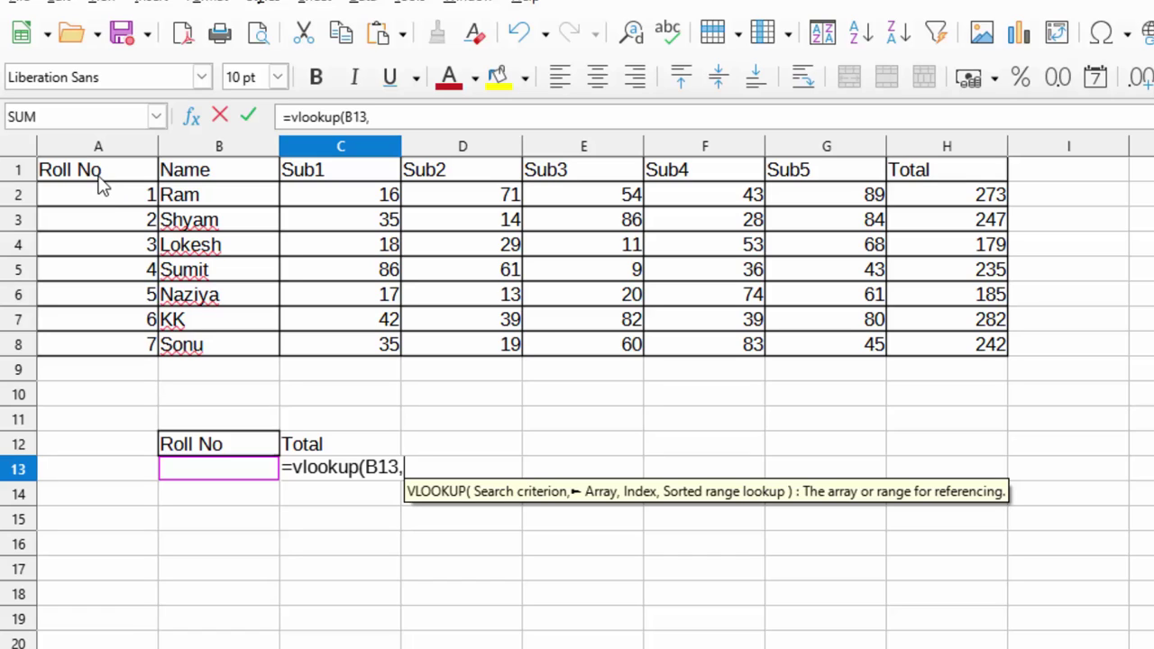
{"action": "left_click", "coordinate": [108, 171]}
{"action": "left_click_drag", "start_coordinate": [190, 215], "coordinate": [958, 350]}
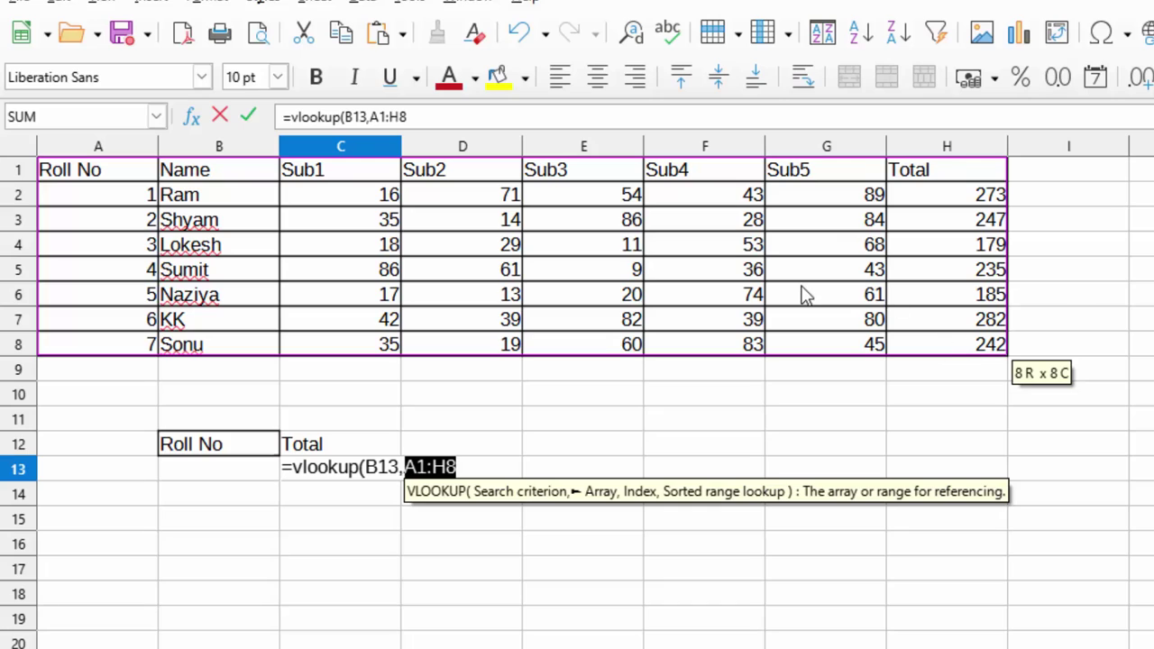
{"action": "left_click", "coordinate": [411, 464]}
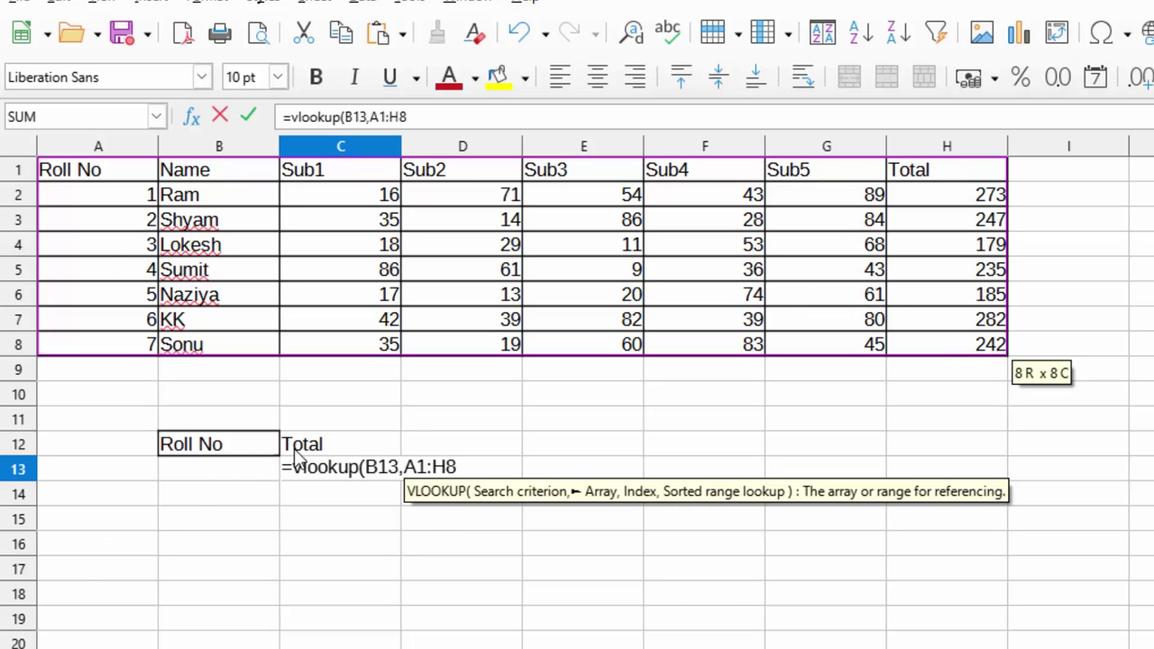
{"action": "type", "text": "$"}
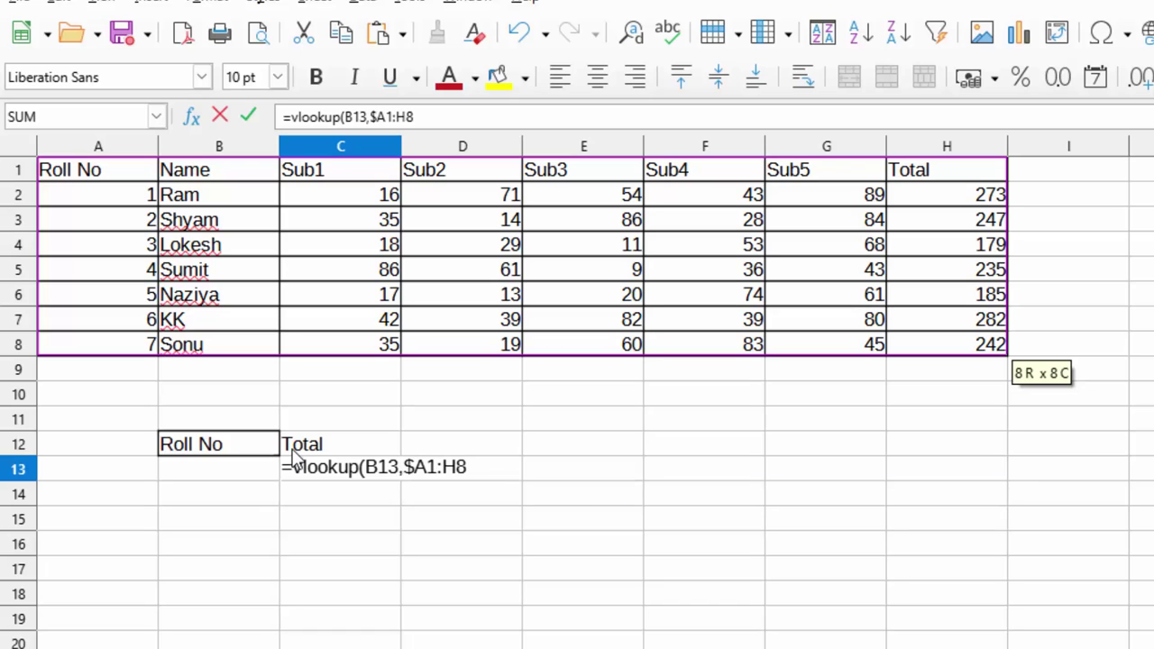
{"action": "left_click", "coordinate": [429, 467]}
{"action": "type", "text": "$1:"}
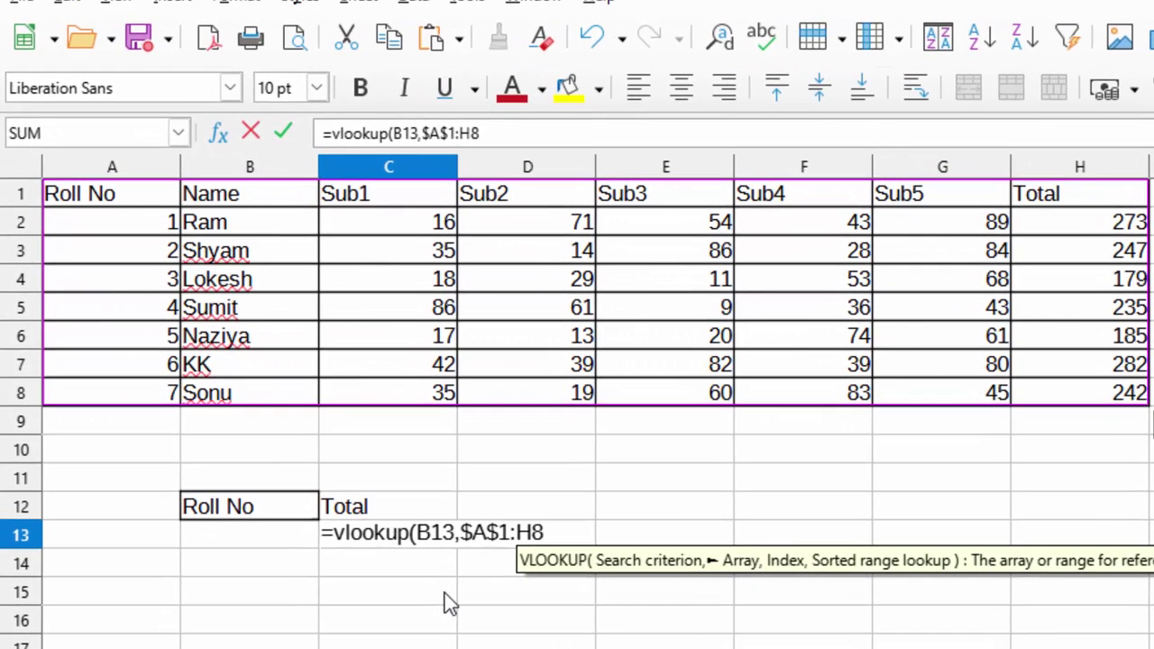
{"action": "type", "text": "$H"}
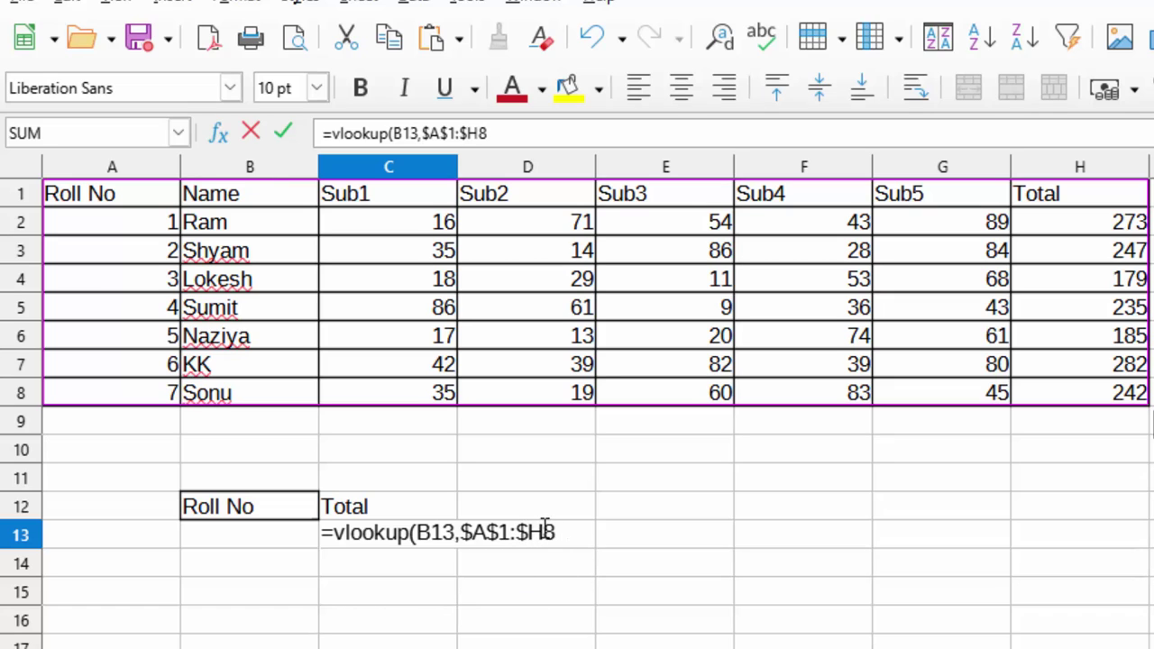
{"action": "type", "text": "$8"}
{"action": "type", "text": ","}
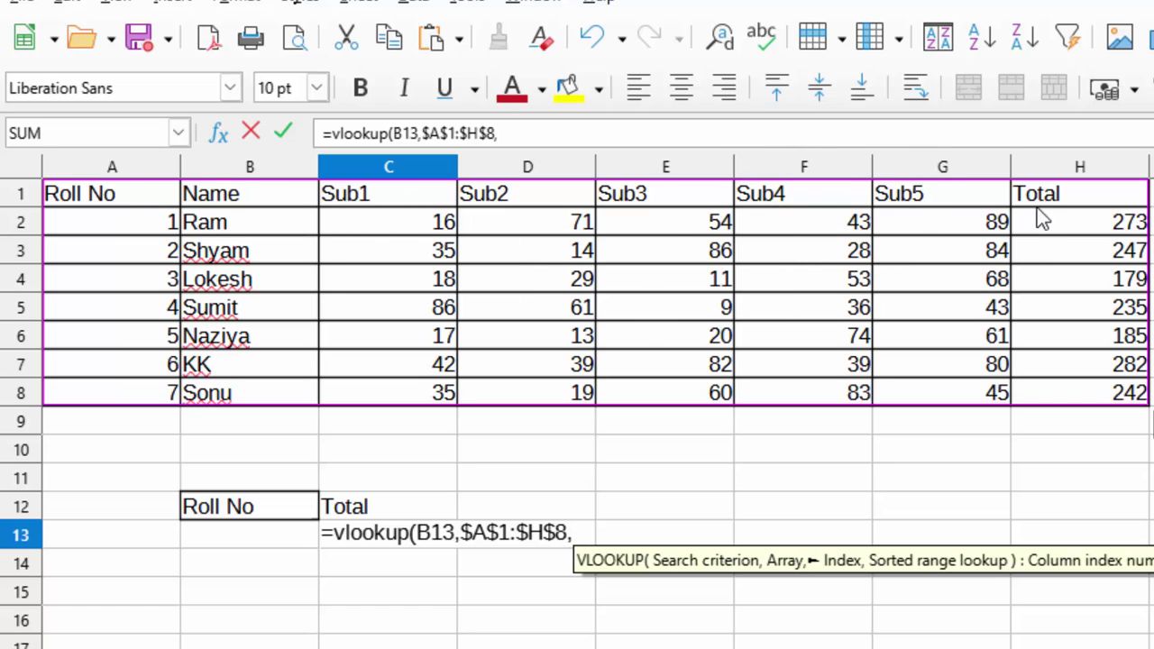
{"action": "type", "text": "8"}
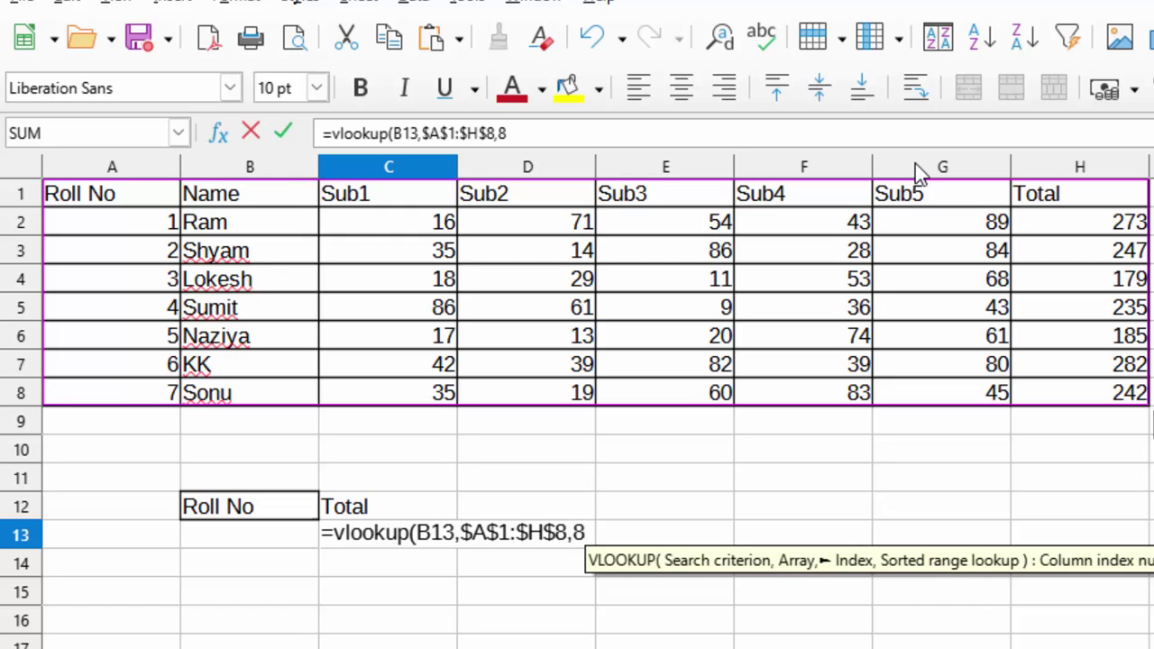
{"action": "type", "text": ",0)"}
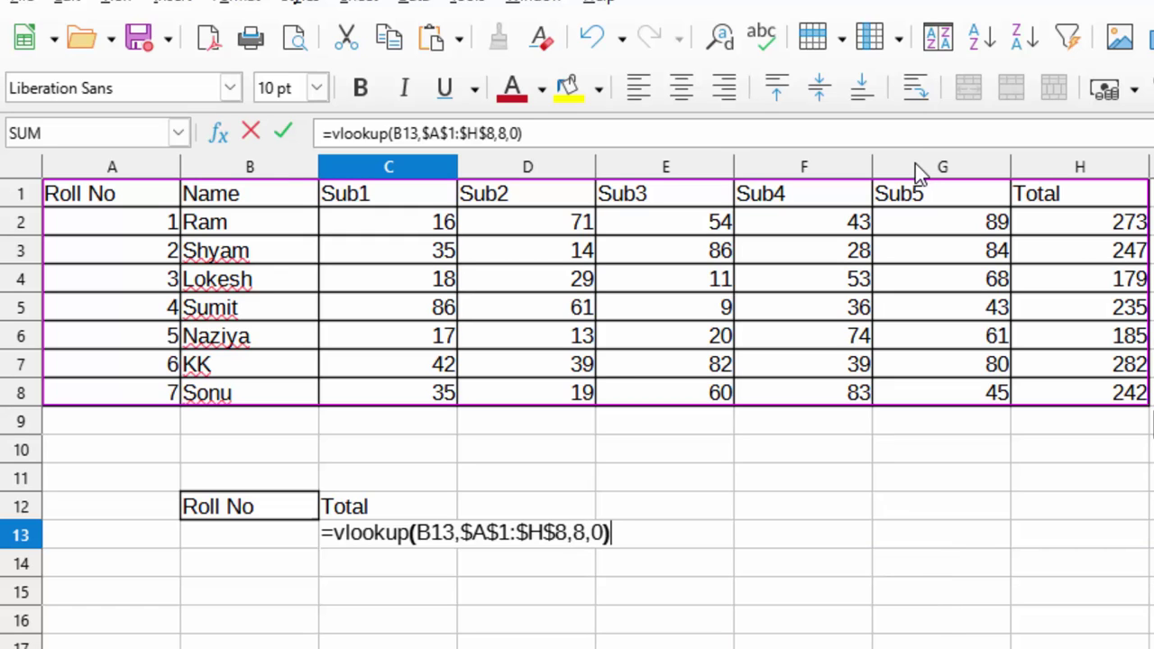
{"action": "key", "text": "Return"}
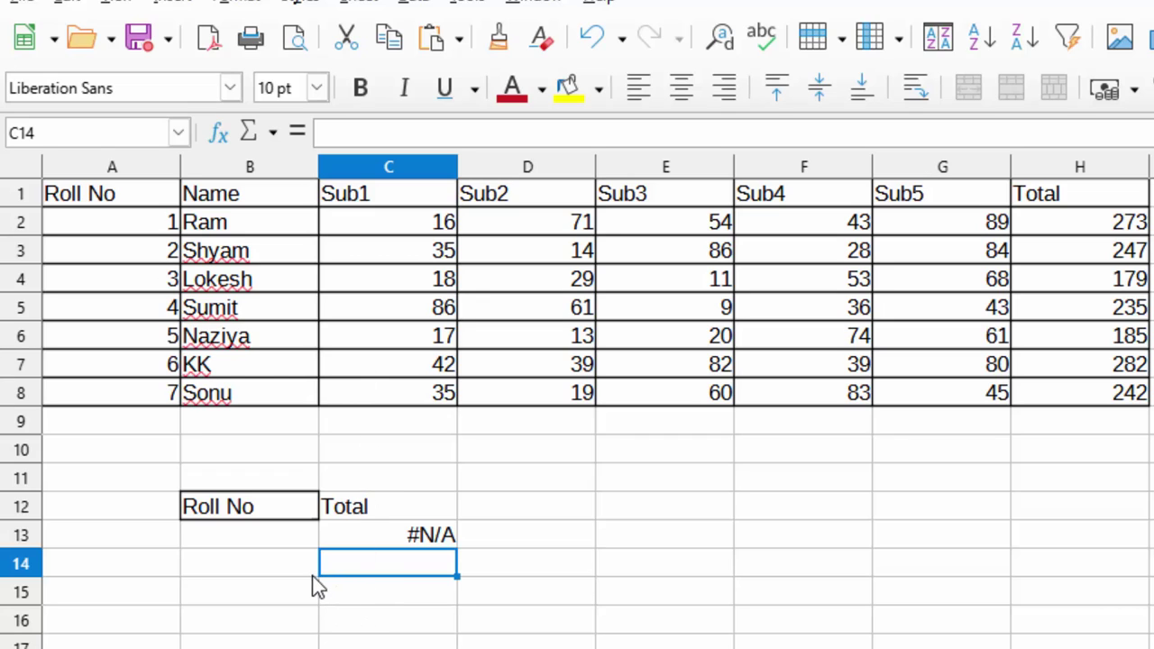
Choose roll number 3 in B13 and fill its row A4:H4 yellow
{"action": "left_click", "coordinate": [258, 547]}
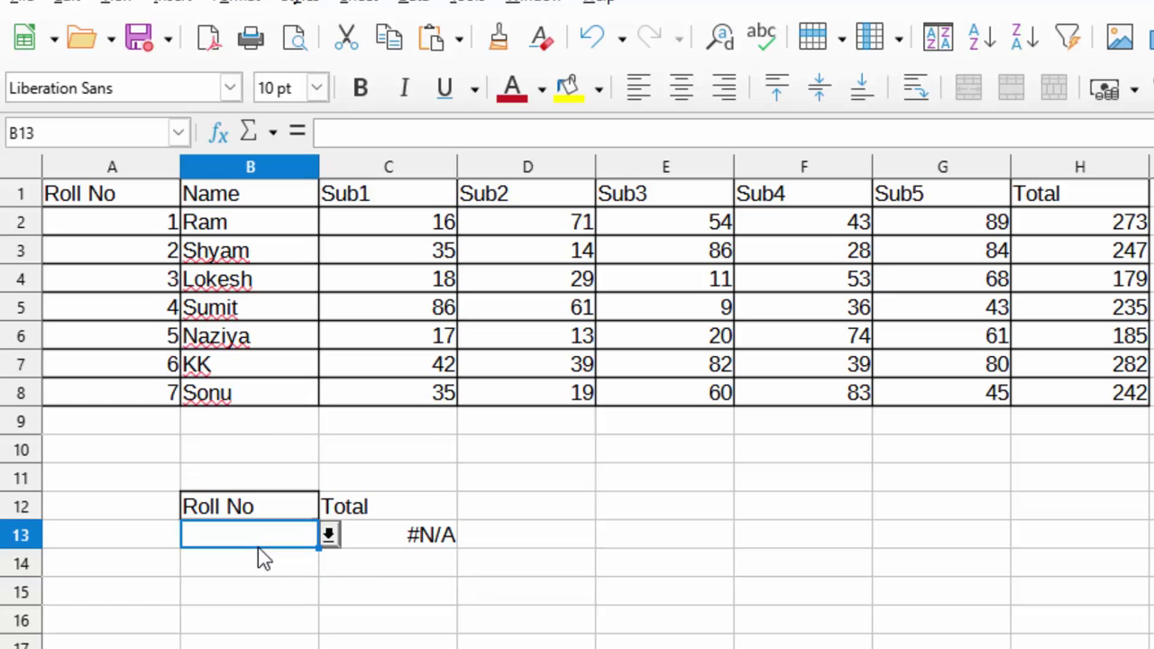
{"action": "left_click", "coordinate": [327, 538]}
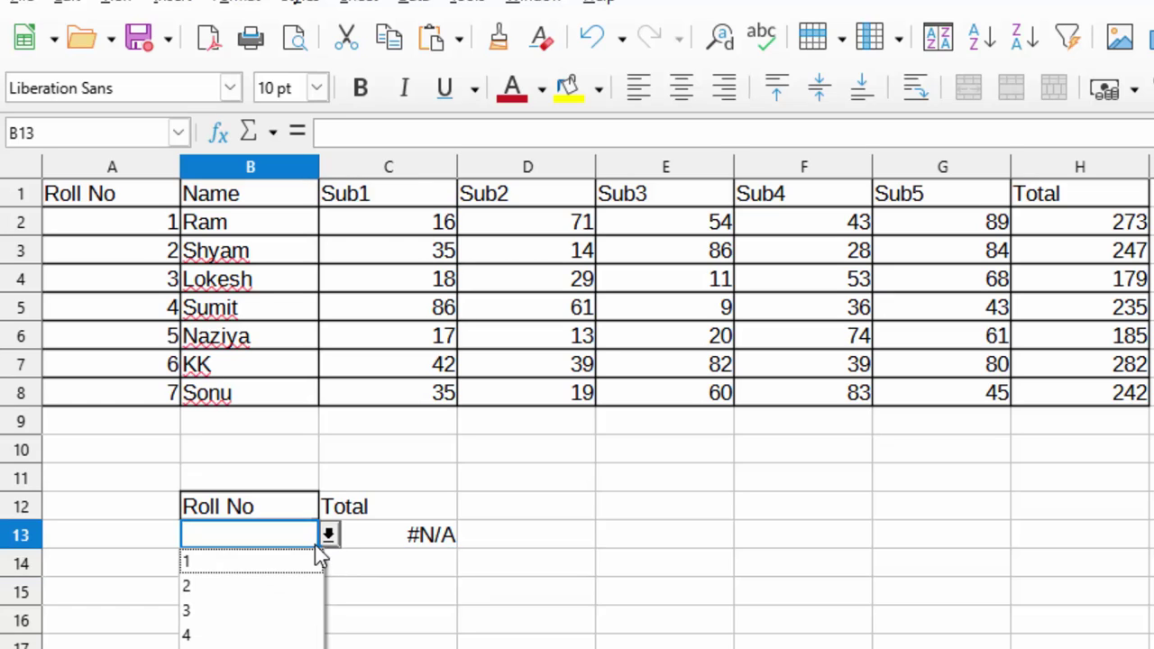
{"action": "left_click", "coordinate": [248, 614]}
{"action": "left_click", "coordinate": [352, 595]}
{"action": "left_click", "coordinate": [406, 548]}
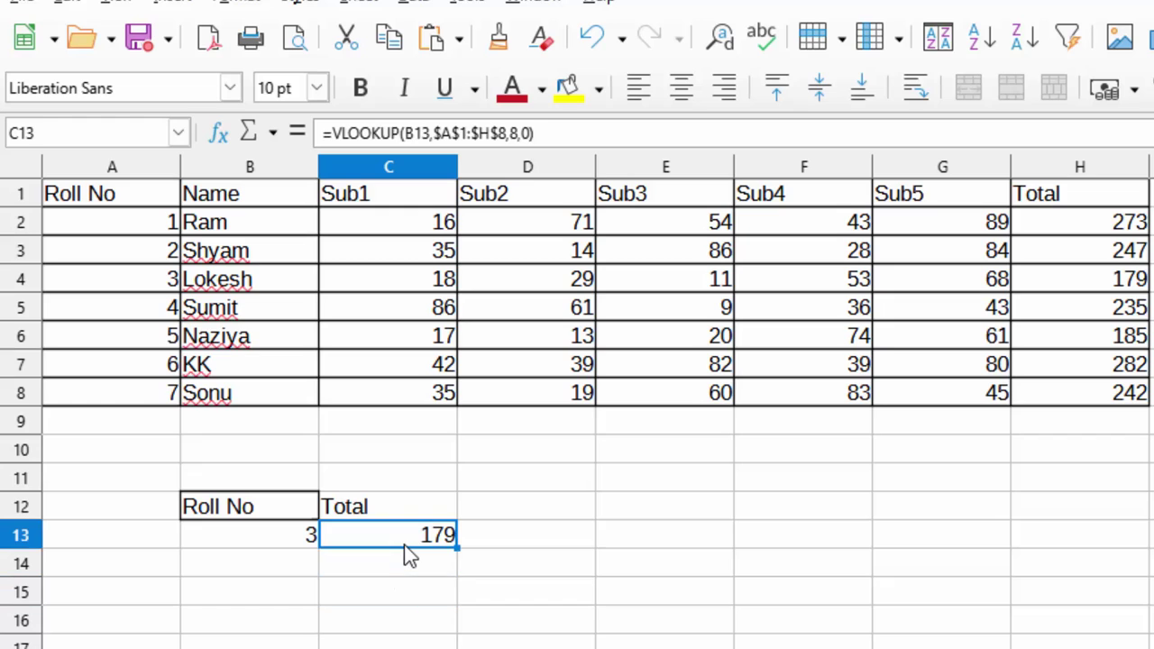
{"action": "left_click_drag", "start_coordinate": [153, 273], "coordinate": [1064, 270]}
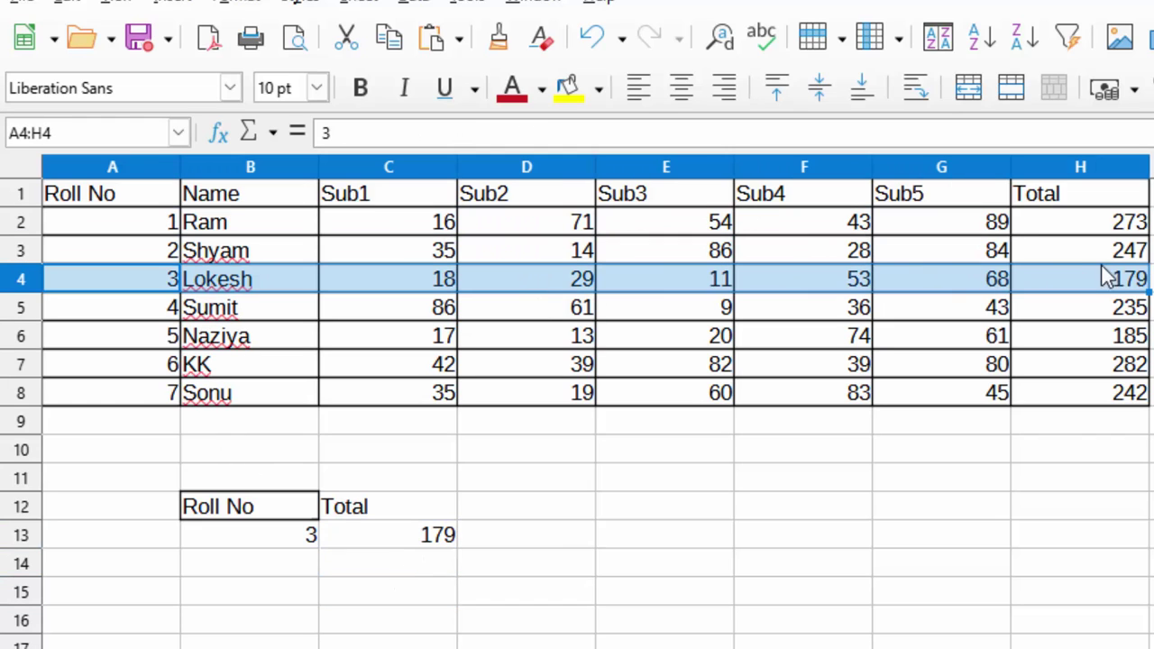
{"action": "left_click", "coordinate": [568, 89]}
{"action": "left_click", "coordinate": [823, 577]}
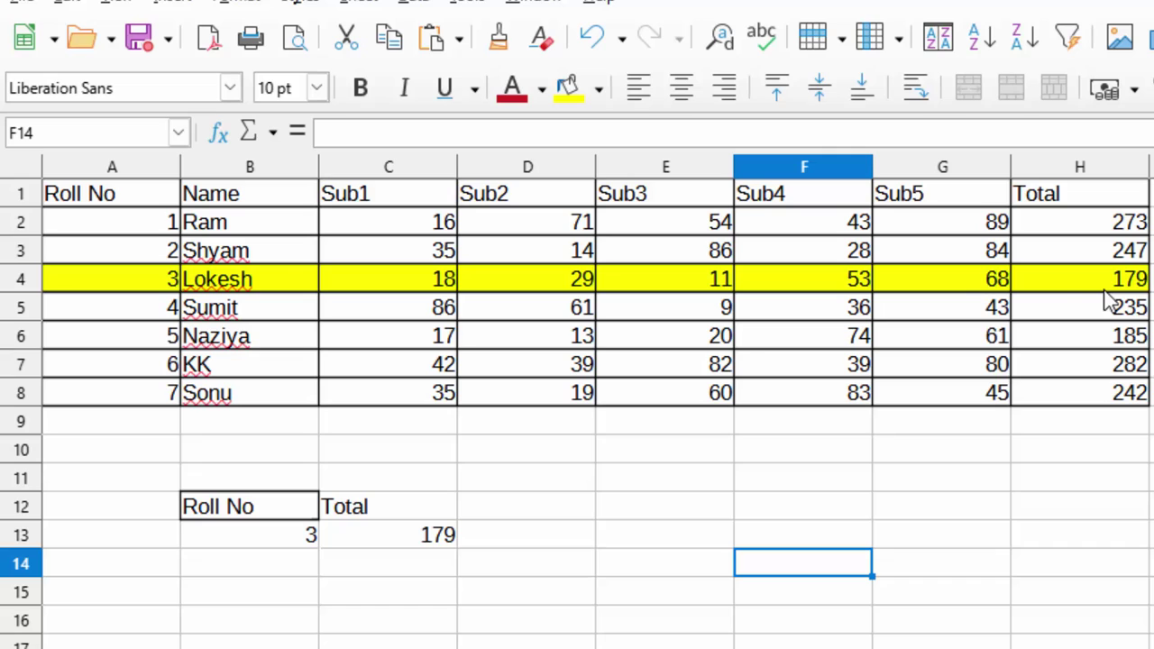
Choose roll number 2 in B13 and fill its row A3:H3 pink
{"action": "left_click", "coordinate": [254, 544]}
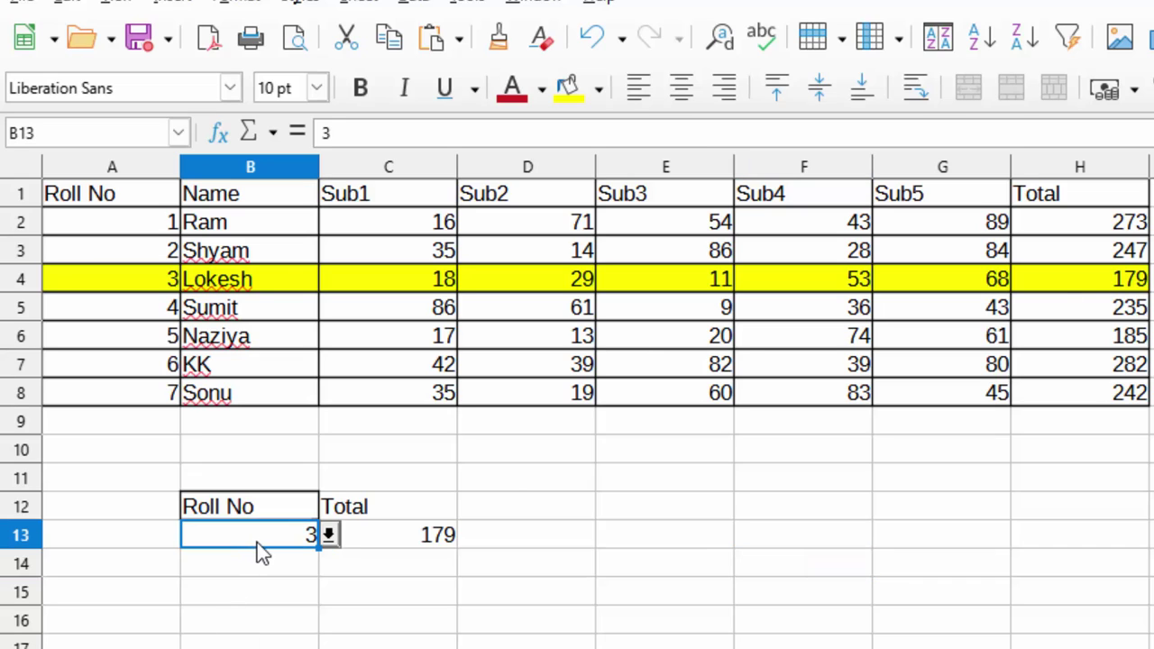
{"action": "left_click", "coordinate": [326, 535]}
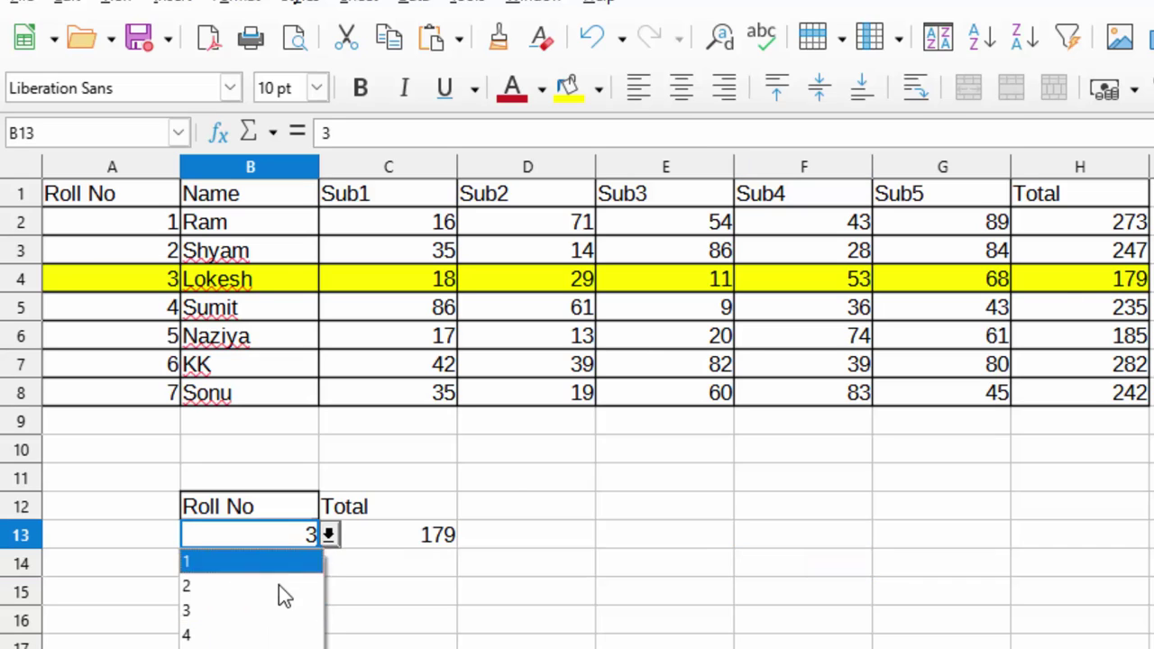
{"action": "left_click", "coordinate": [276, 586]}
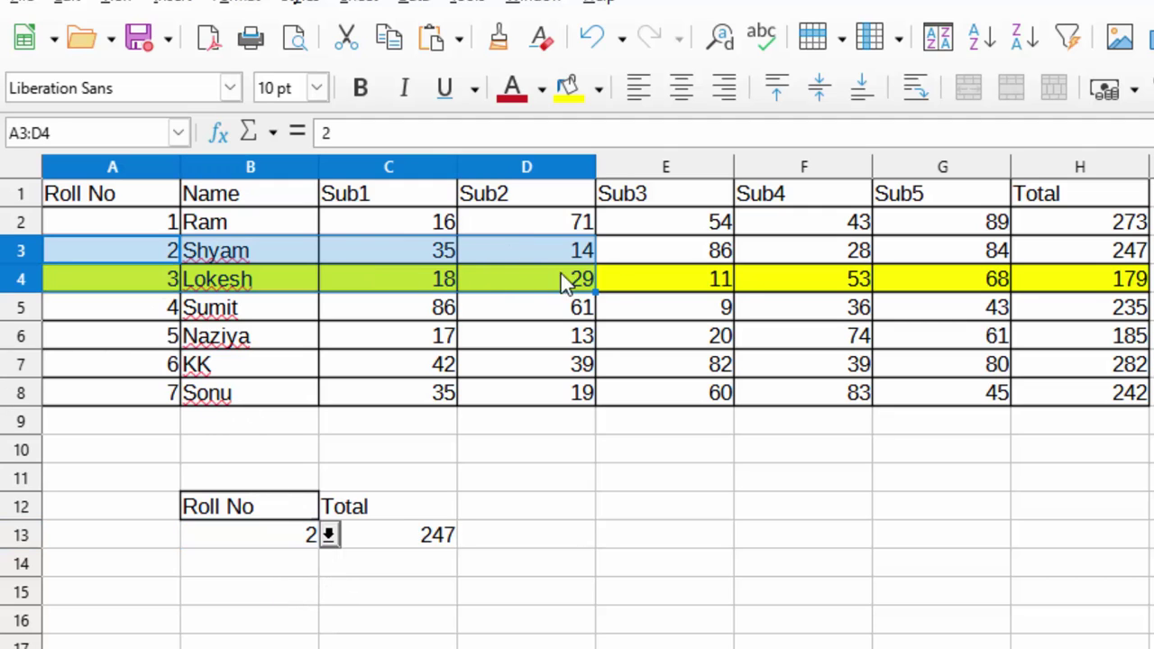
{"action": "mouse_move", "coordinate": [150, 254]}
{"action": "left_mouse_down"}
{"action": "mouse_move", "coordinate": [996, 257]}
{"action": "mouse_move", "coordinate": [1041, 274]}
{"action": "left_mouse_up"}
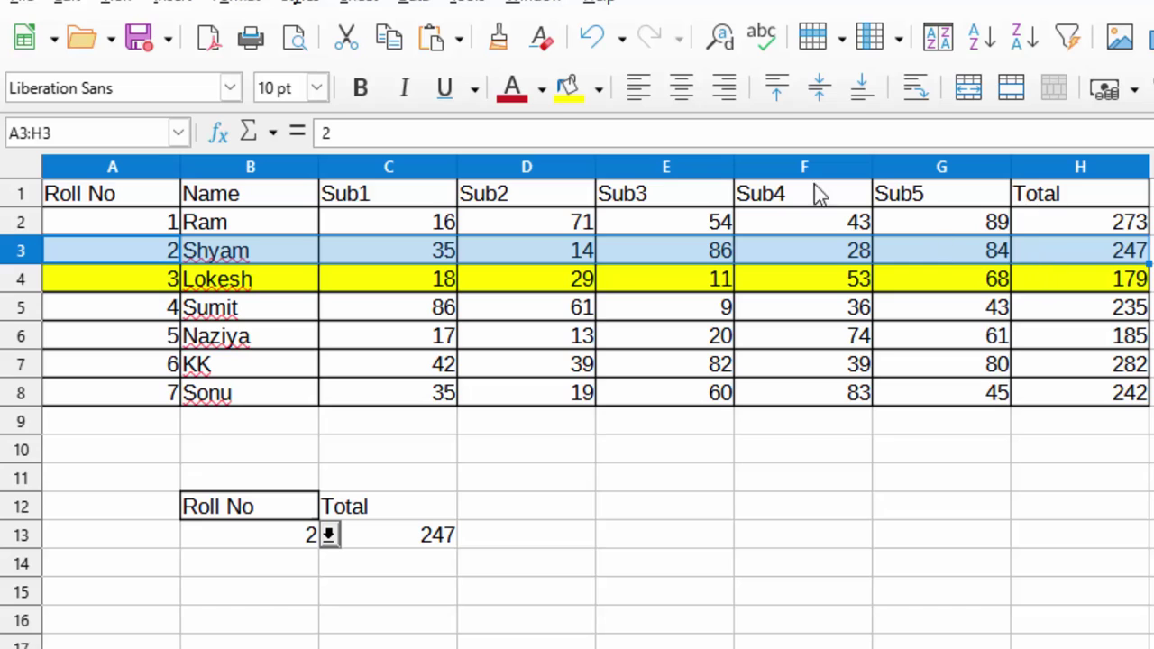
{"action": "left_click", "coordinate": [598, 87]}
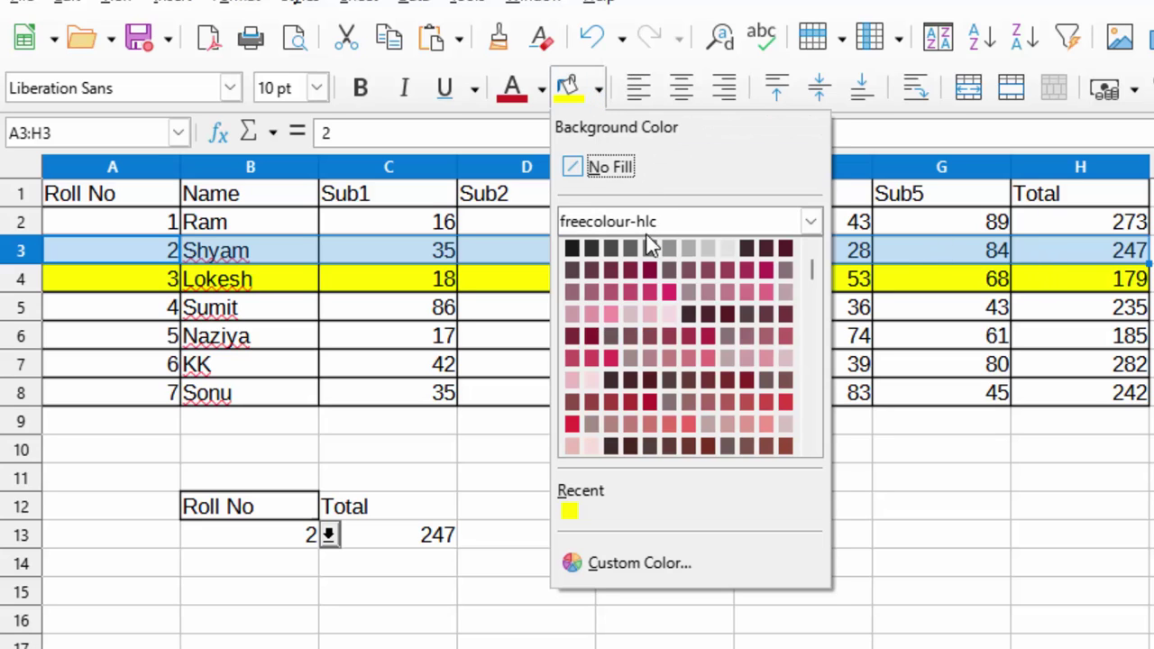
{"action": "left_click", "coordinate": [592, 316]}
{"action": "left_click", "coordinate": [764, 564]}
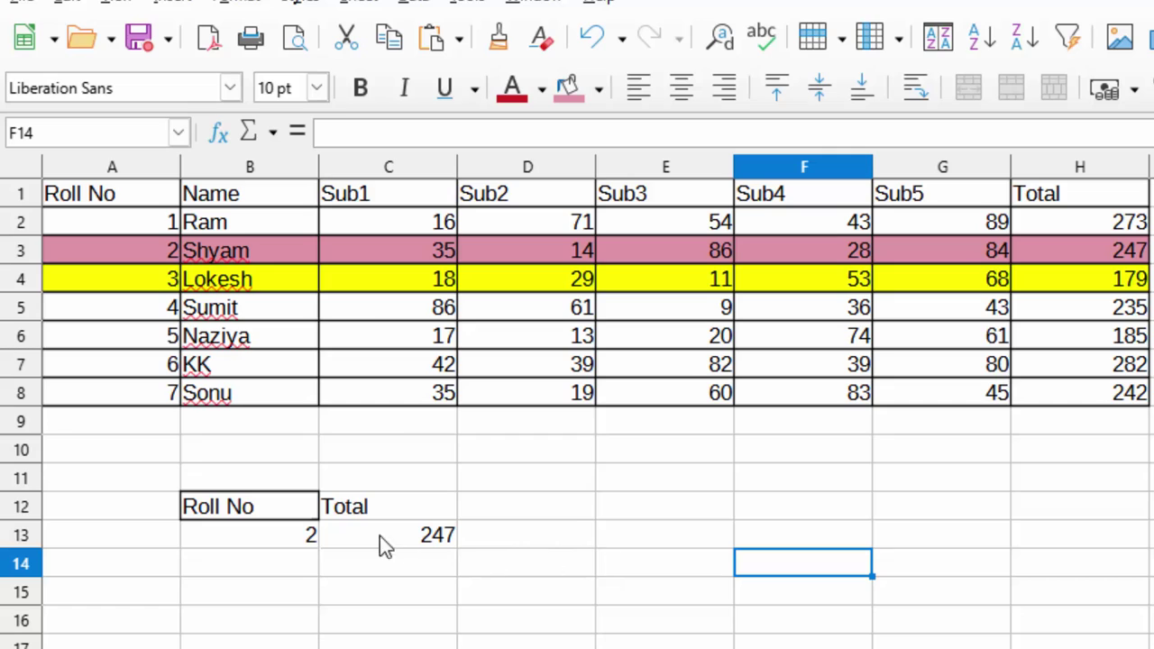
{"action": "left_click", "coordinate": [701, 510]}
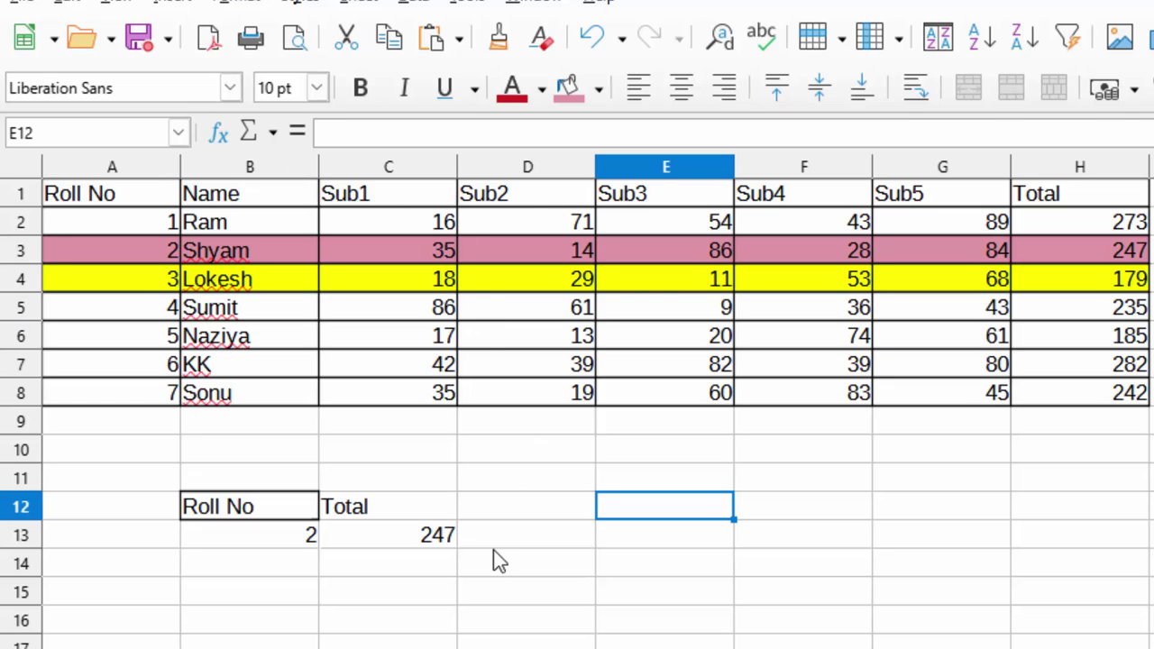
Discard the mistyped =hloo entry and paste the Roll No heading from A1 into E12
{"action": "type", "text": "=h"}
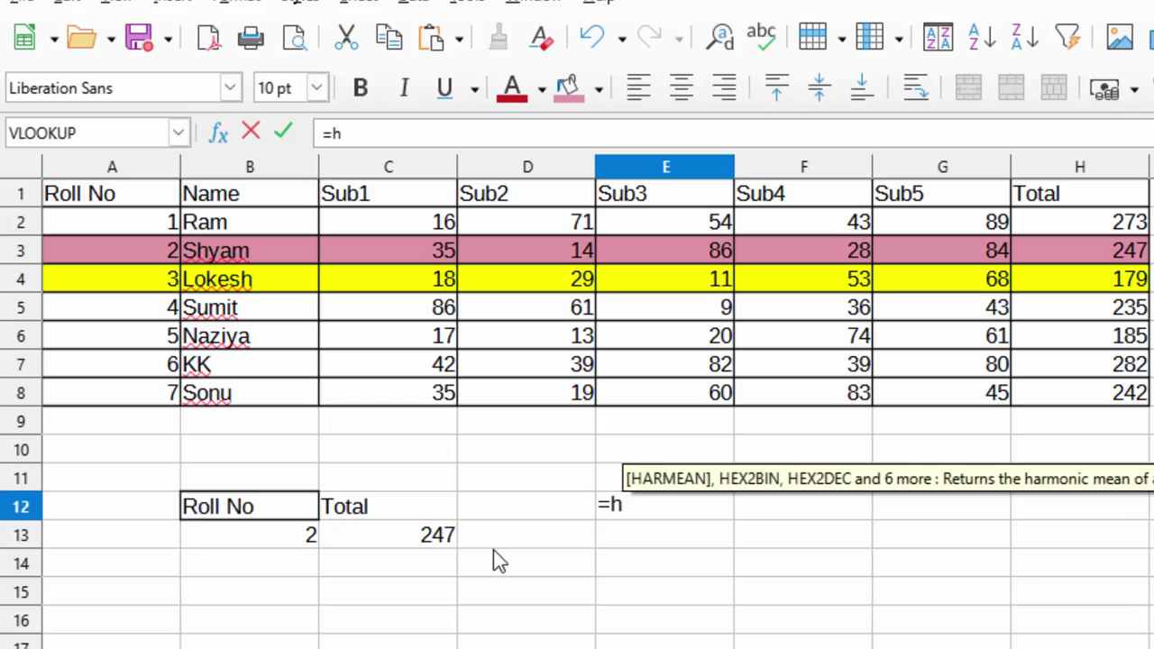
{"action": "type", "text": "loo"}
{"action": "key", "text": "BackSpace"}
{"action": "key", "text": "BackSpace"}
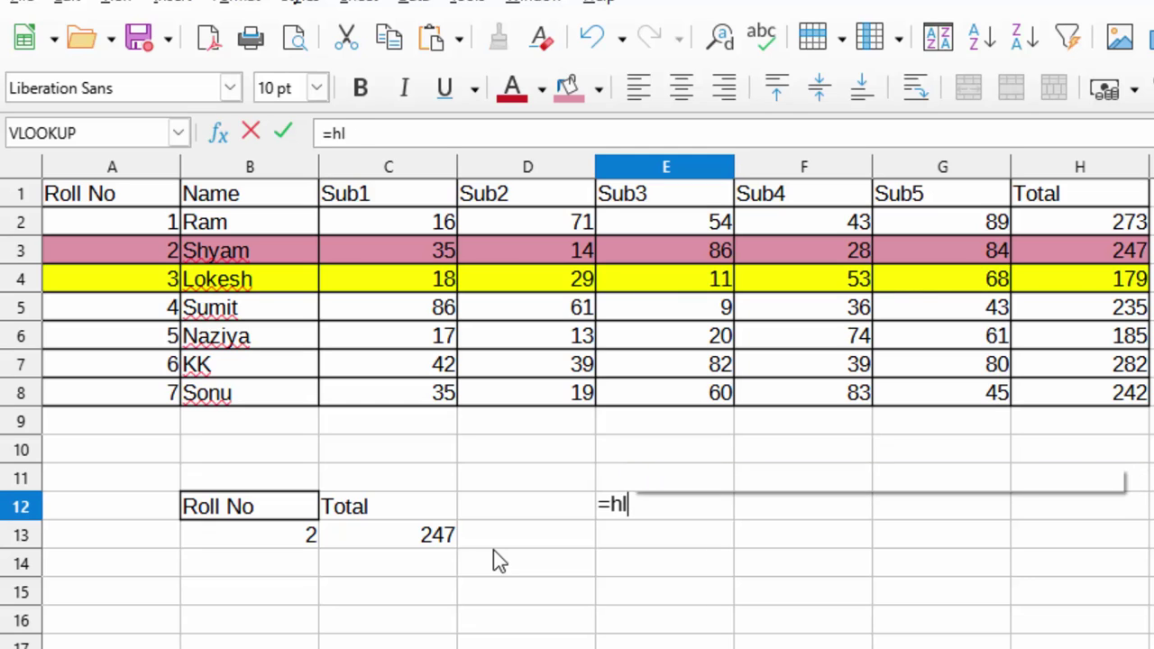
{"action": "key", "text": "BackSpace"}
{"action": "key", "text": "BackSpace"}
{"action": "key", "text": "BackSpace"}
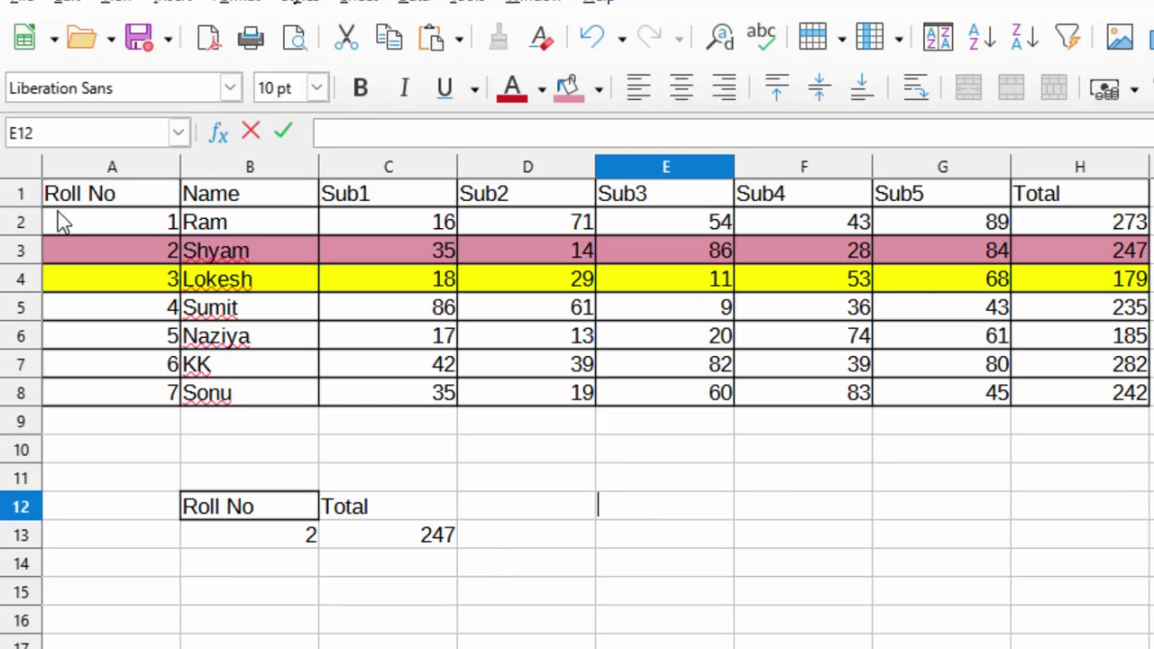
{"action": "left_click", "coordinate": [111, 186]}
{"action": "right_click", "coordinate": [109, 185]}
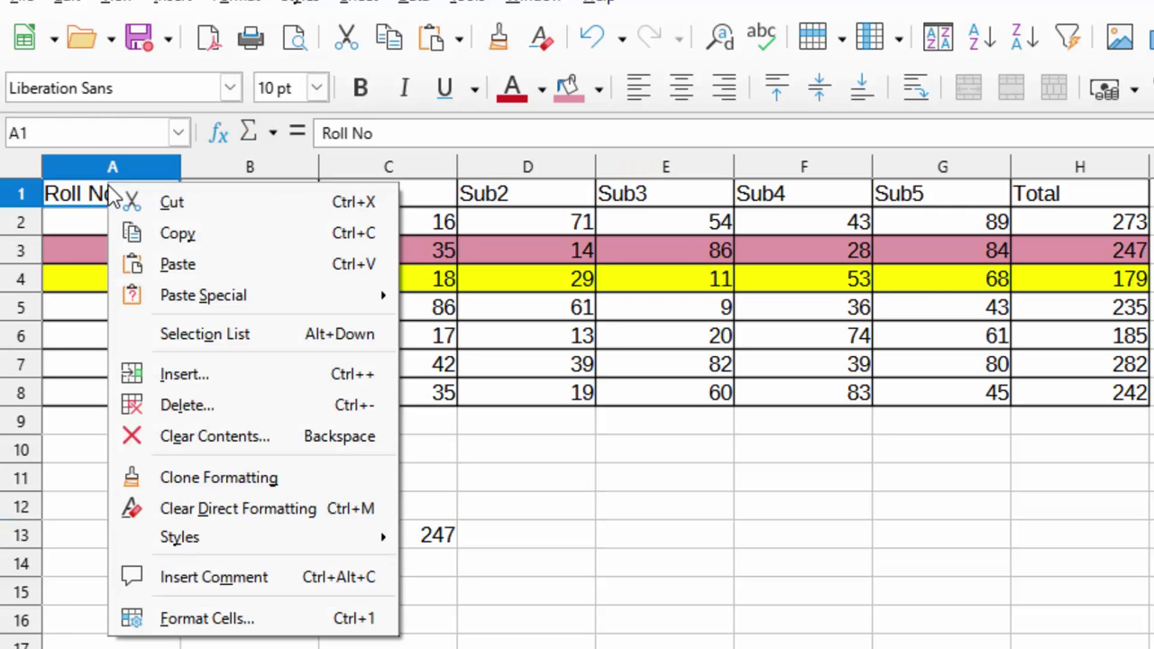
{"action": "left_click", "coordinate": [177, 233]}
{"action": "left_click", "coordinate": [664, 507]}
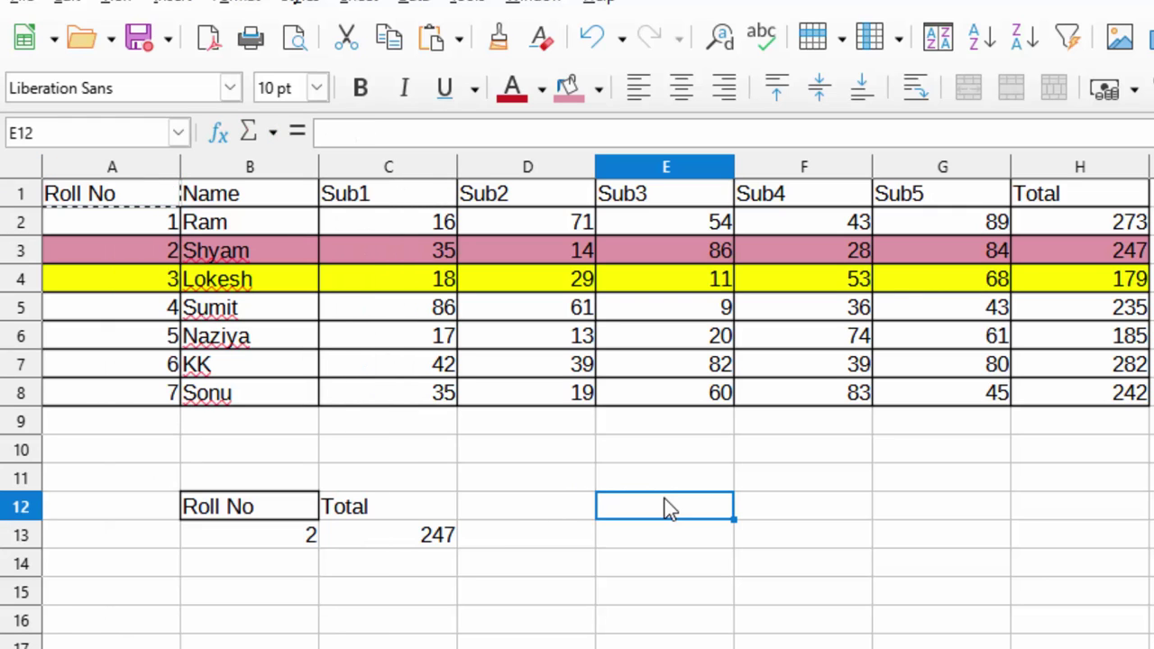
{"action": "key", "text": "ctrl+v"}
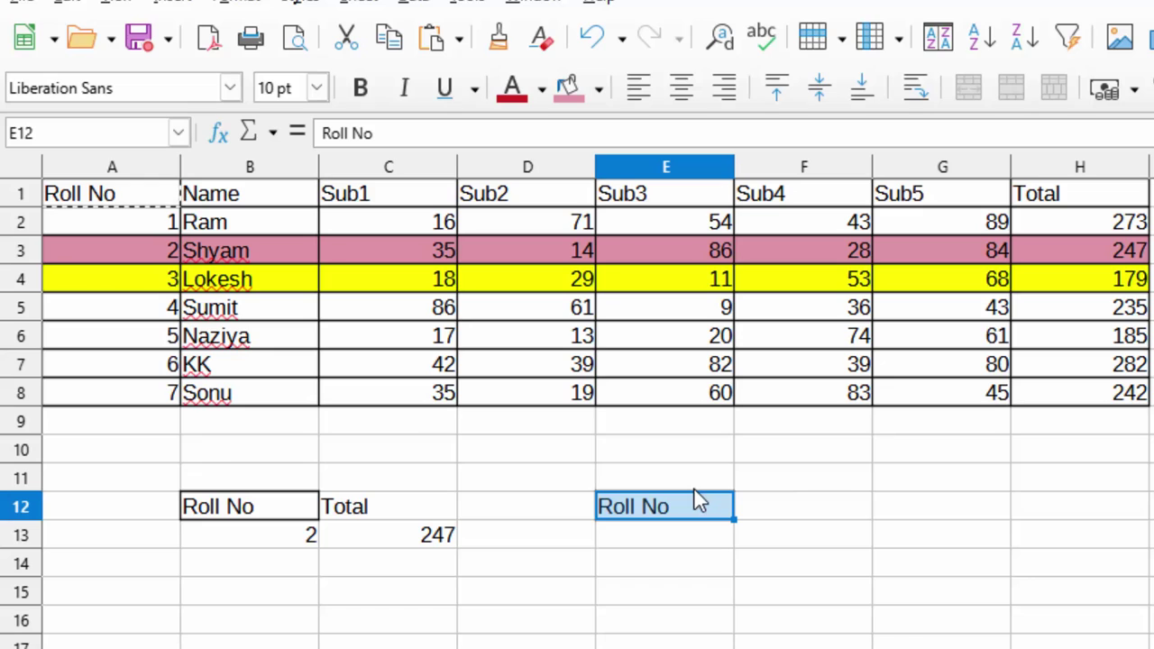
Enter the heading Total in D12, leaving E13 empty
{"action": "left_click_drag", "start_coordinate": [562, 507], "coordinate": [566, 525]}
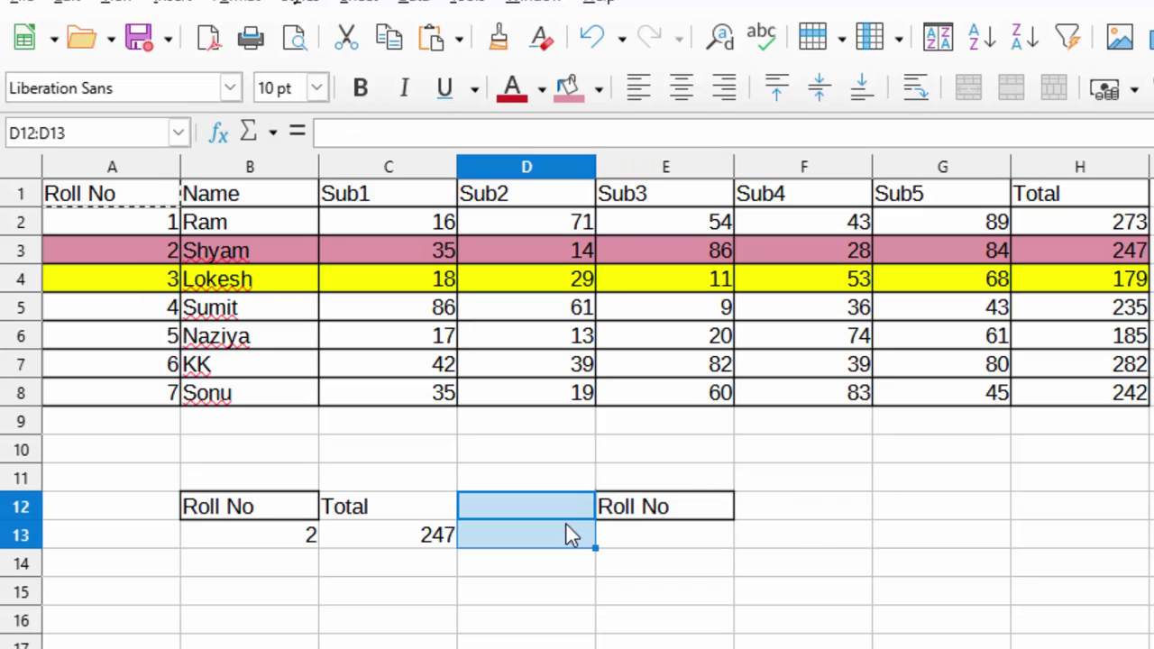
{"action": "type", "text": "T"}
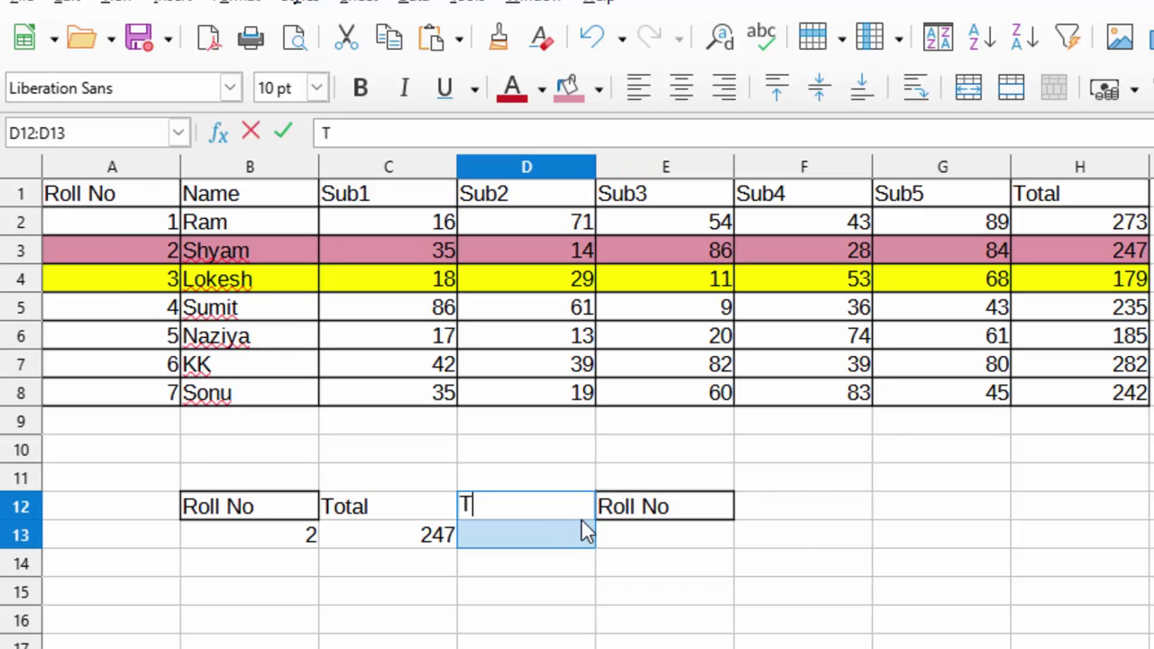
{"action": "type", "text": "otal"}
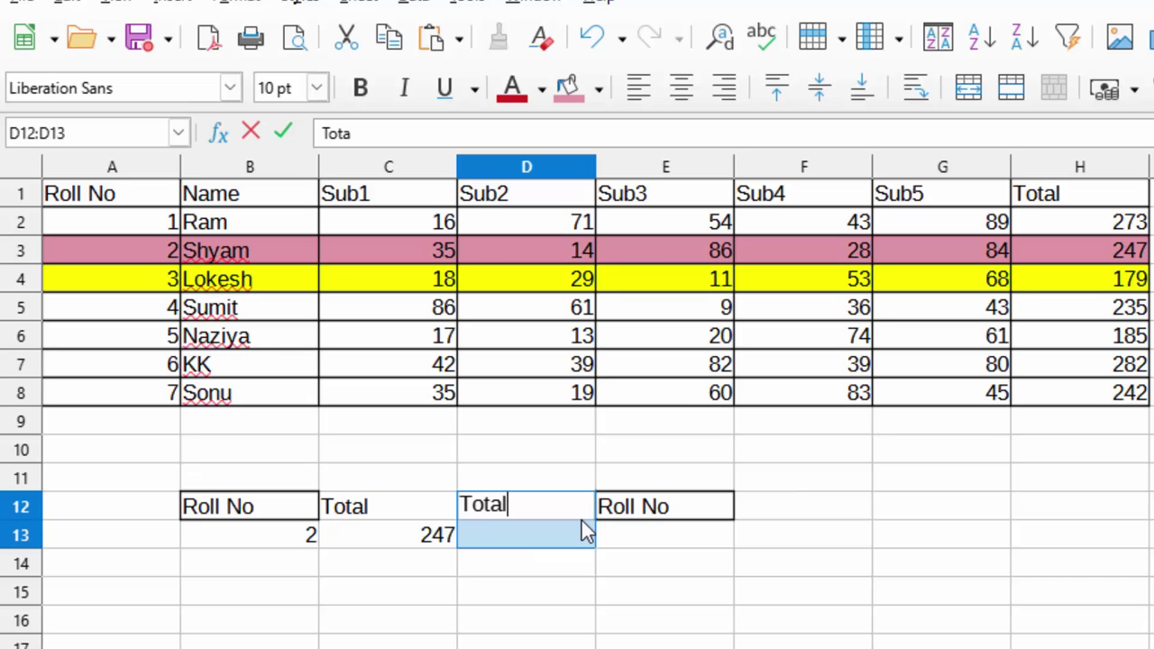
{"action": "left_click", "coordinate": [541, 621]}
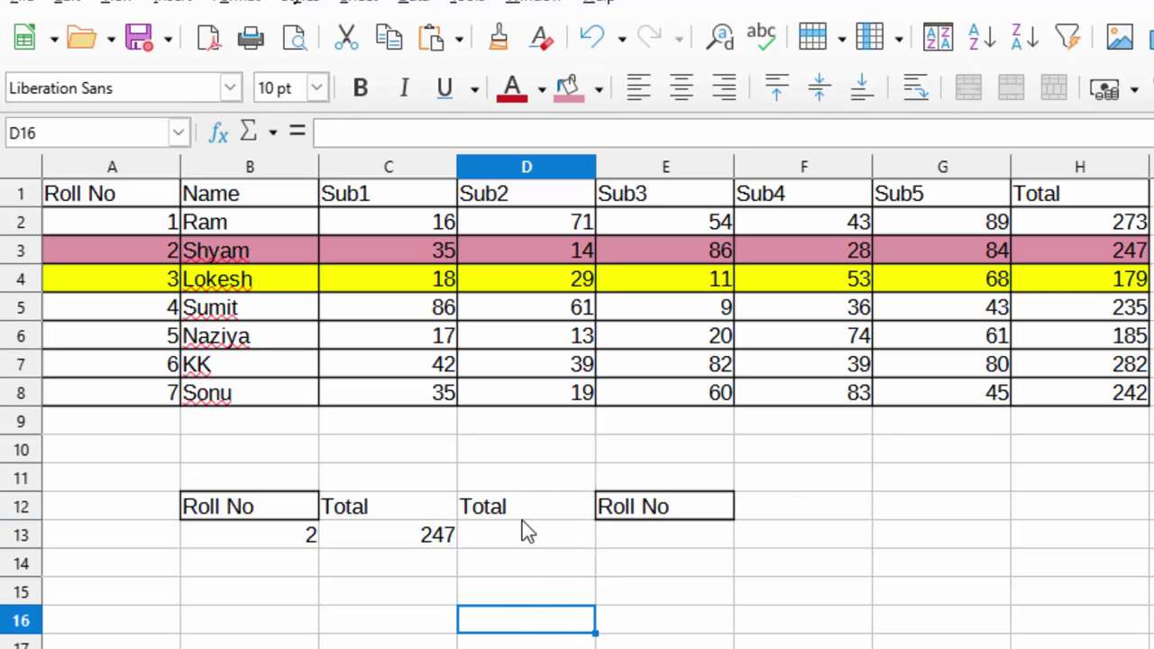
{"action": "left_click", "coordinate": [541, 535]}
{"action": "left_click", "coordinate": [651, 543]}
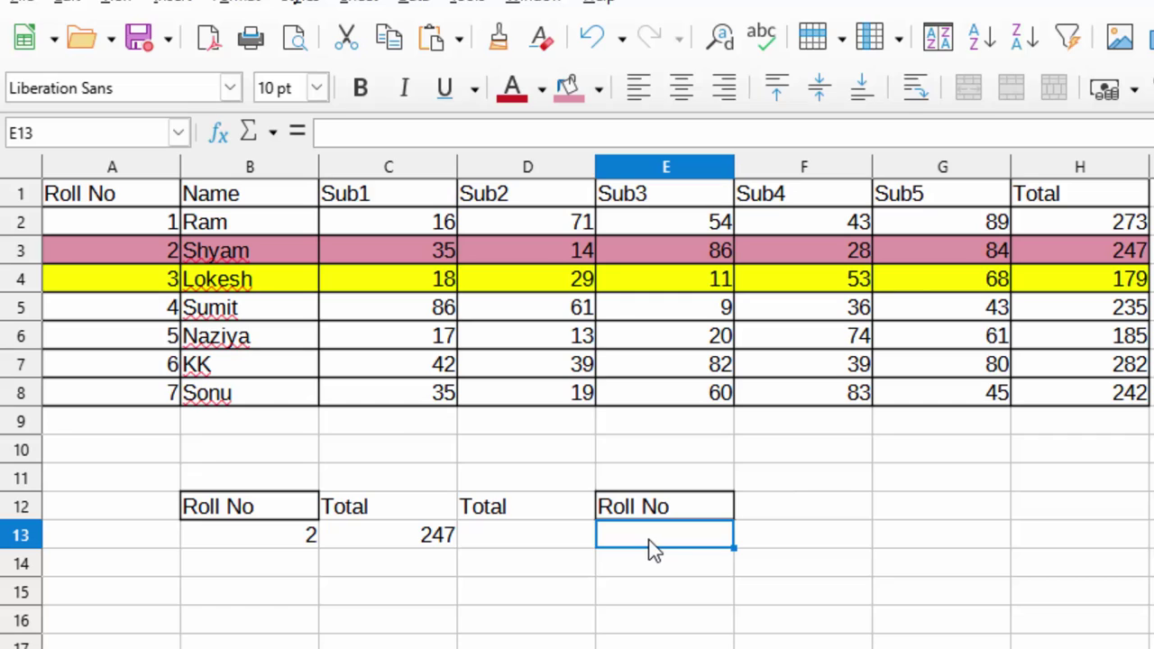
{"action": "type", "text": "="}
{"action": "key", "text": "BackSpace"}
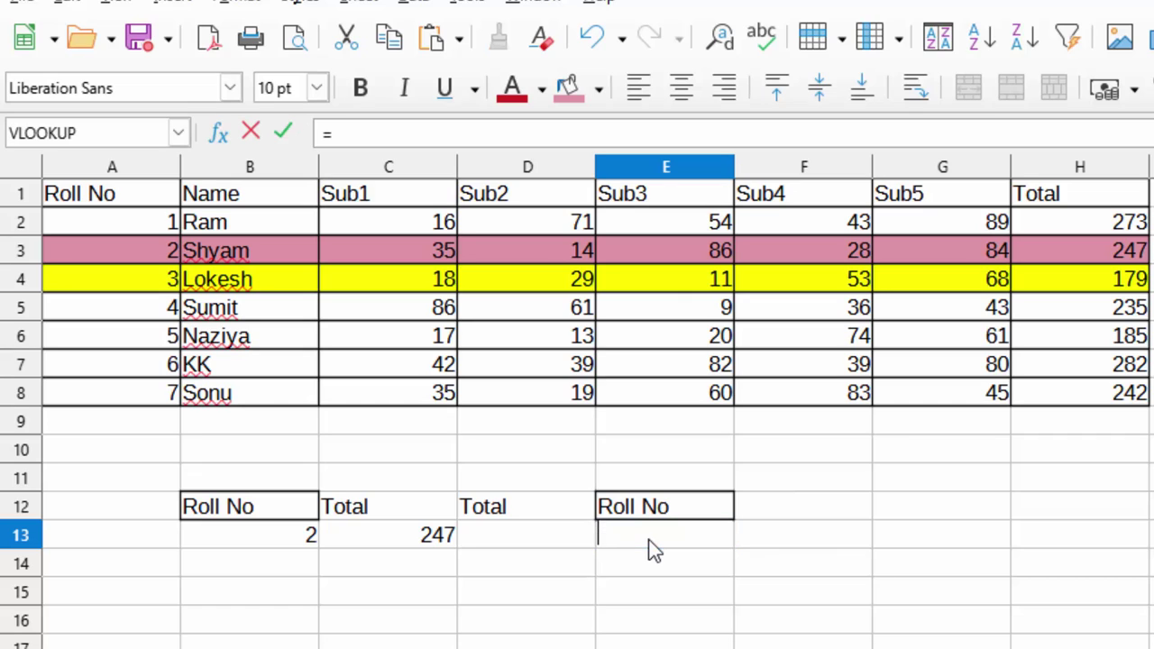
Start =HLOOKUP in D13 with D12 as the search value and A1:H8 as the range
{"action": "left_click", "coordinate": [544, 545]}
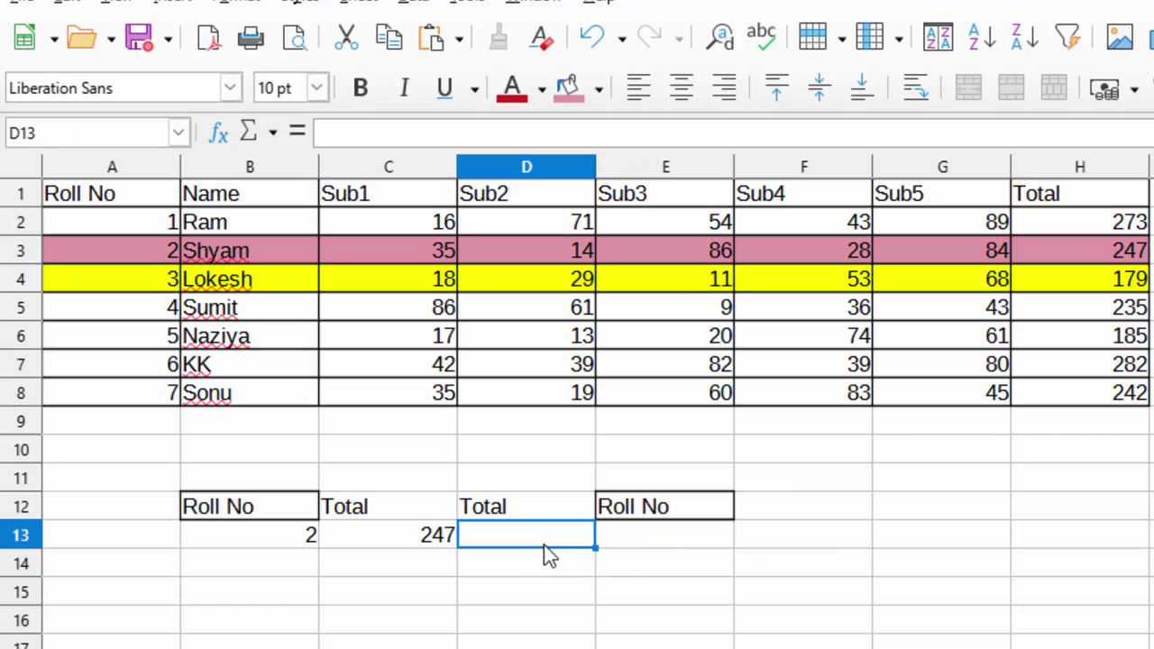
{"action": "type", "text": "=h"}
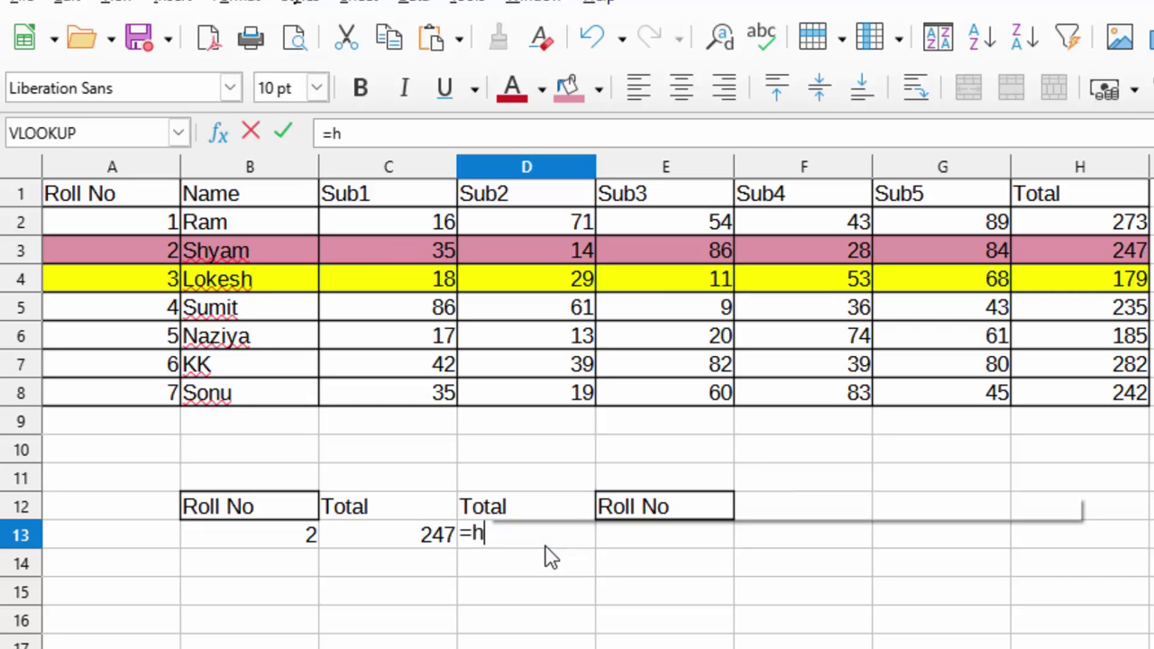
{"action": "type", "text": "lookup"}
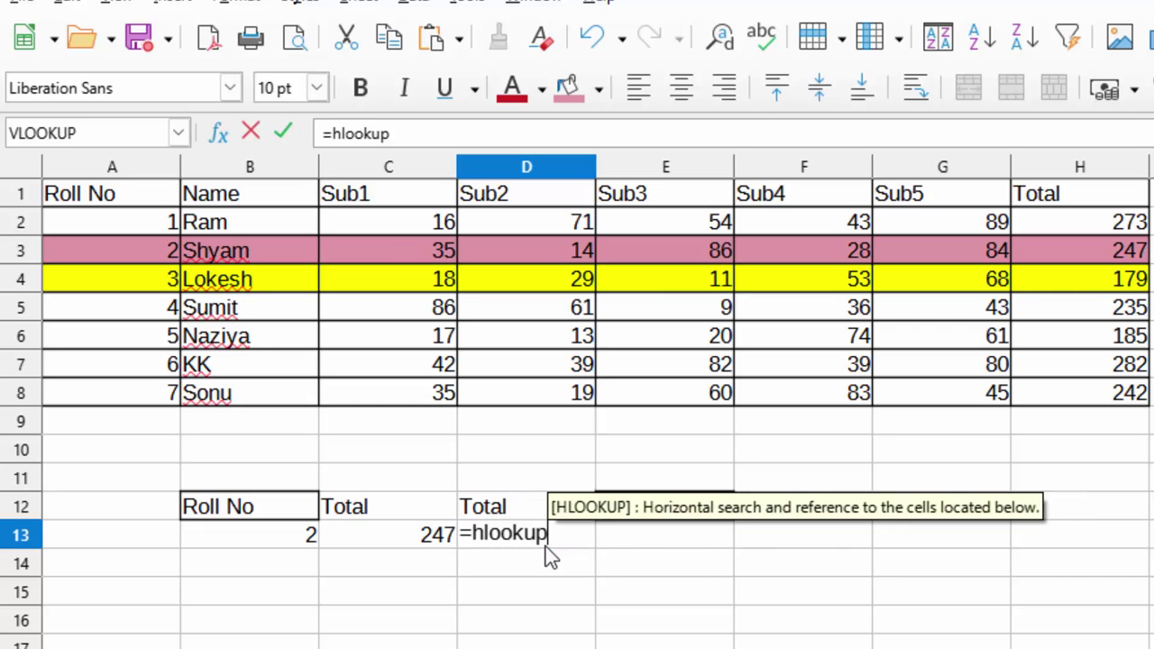
{"action": "type", "text": "("}
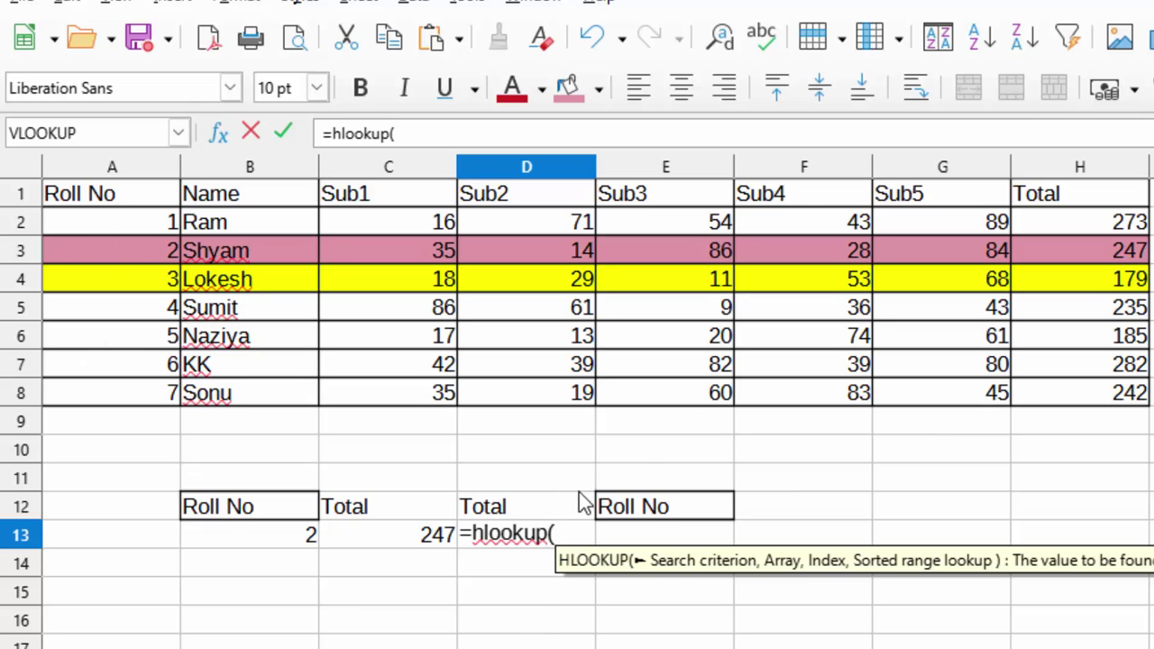
{"action": "left_click", "coordinate": [547, 508]}
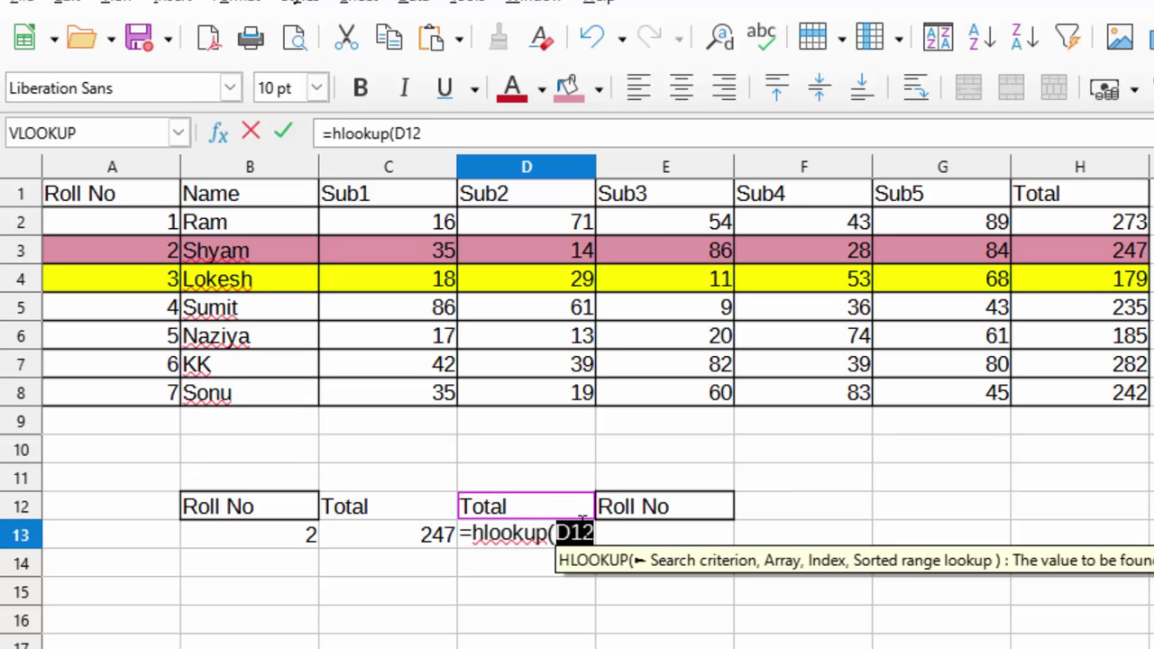
{"action": "type", "text": ","}
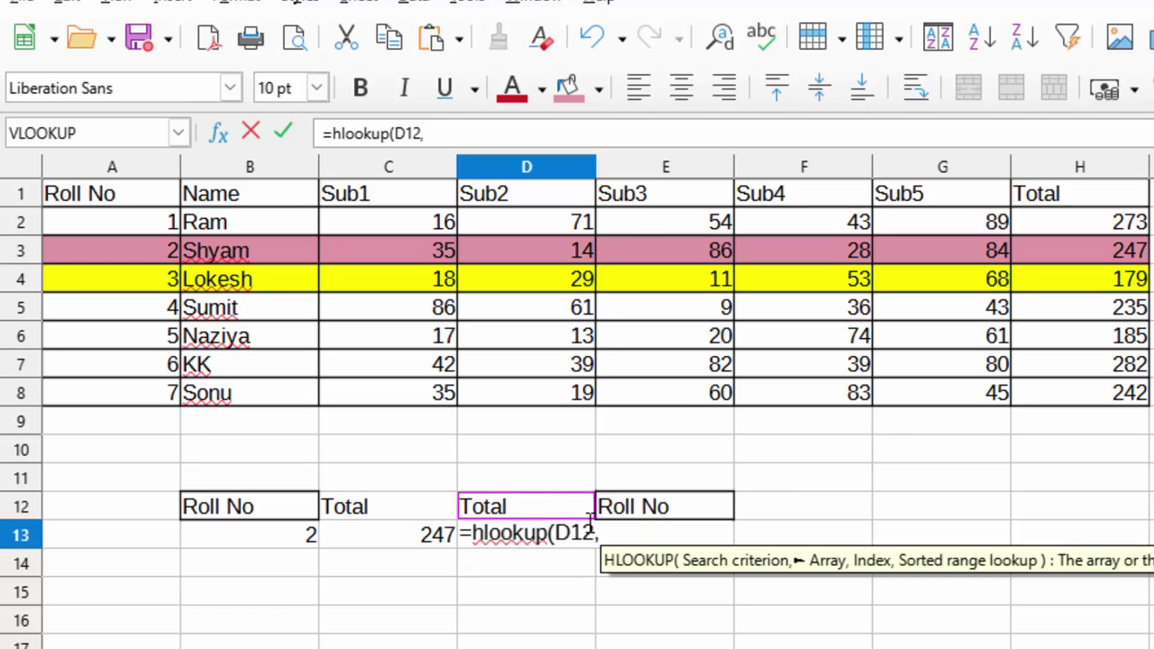
{"action": "left_click", "coordinate": [117, 202]}
{"action": "left_click_drag", "start_coordinate": [278, 216], "coordinate": [1087, 406]}
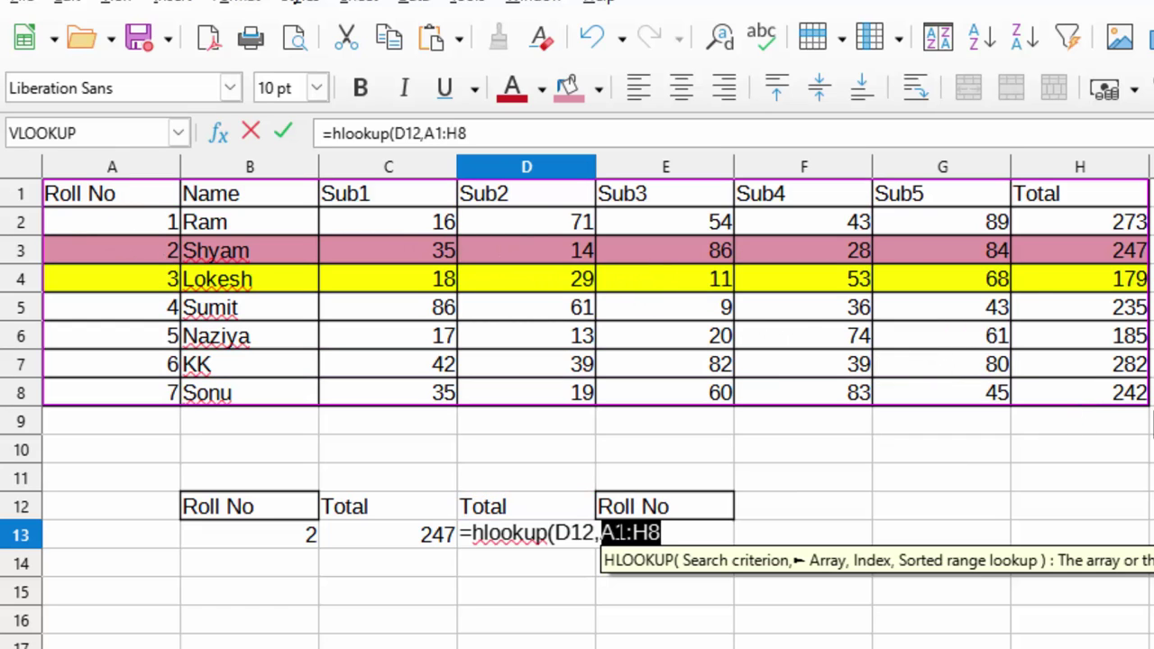
Add $ signs to make the lookup range absolute: $A$1:$H$8
{"action": "left_click", "coordinate": [610, 533]}
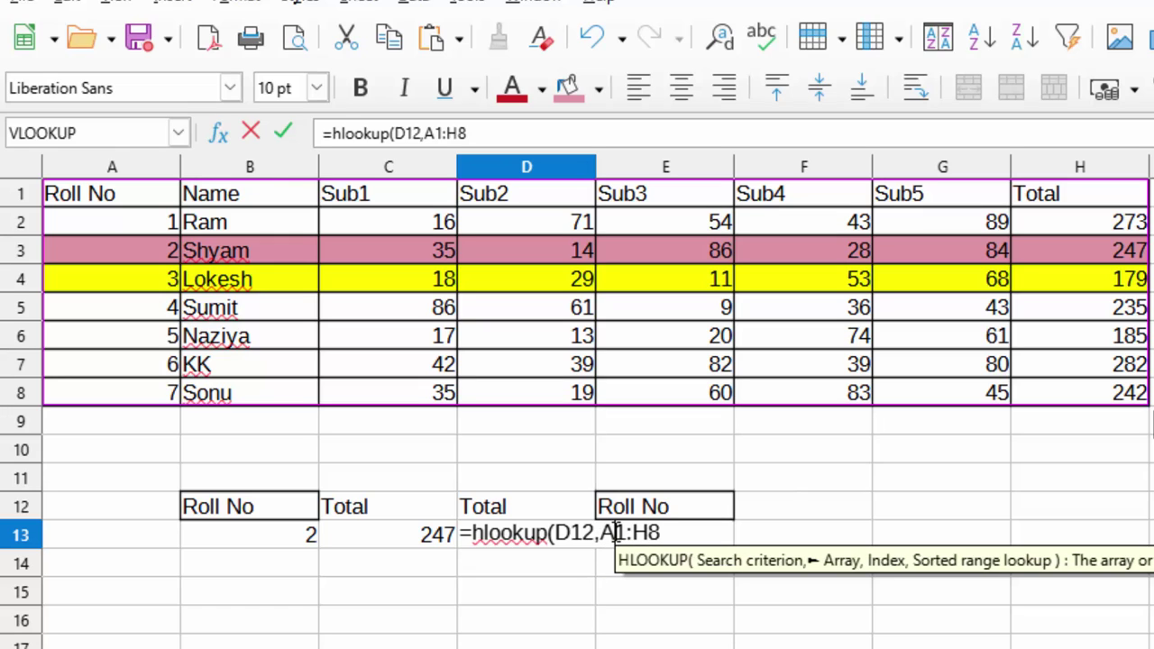
{"action": "left_click", "coordinate": [603, 533]}
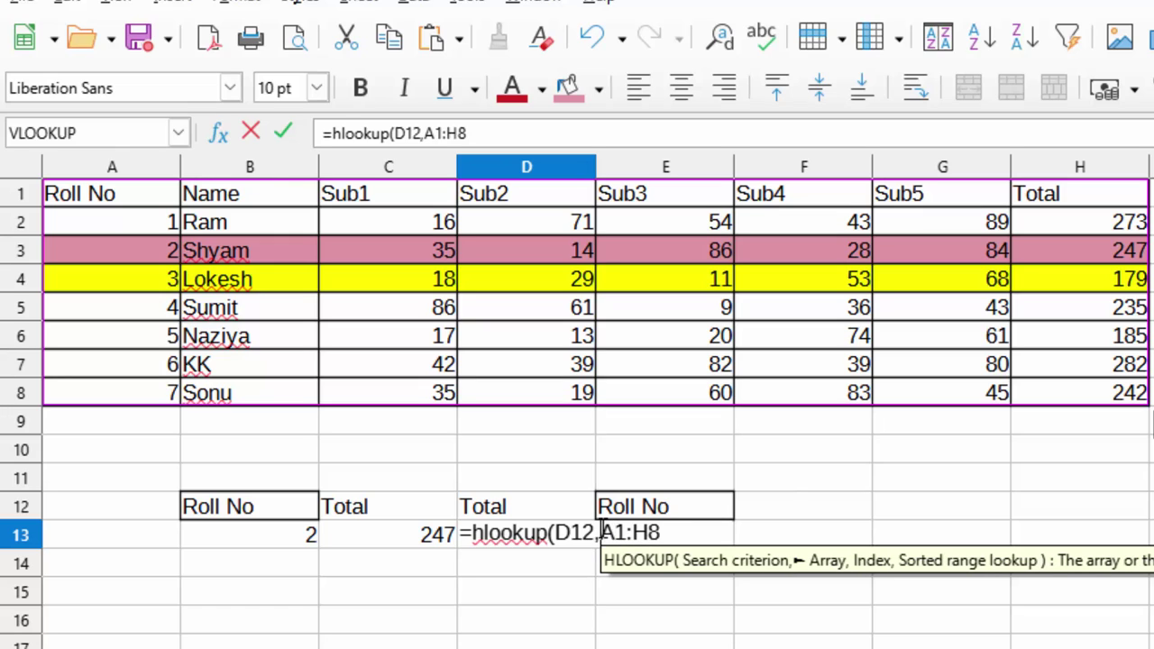
{"action": "type", "text": "$"}
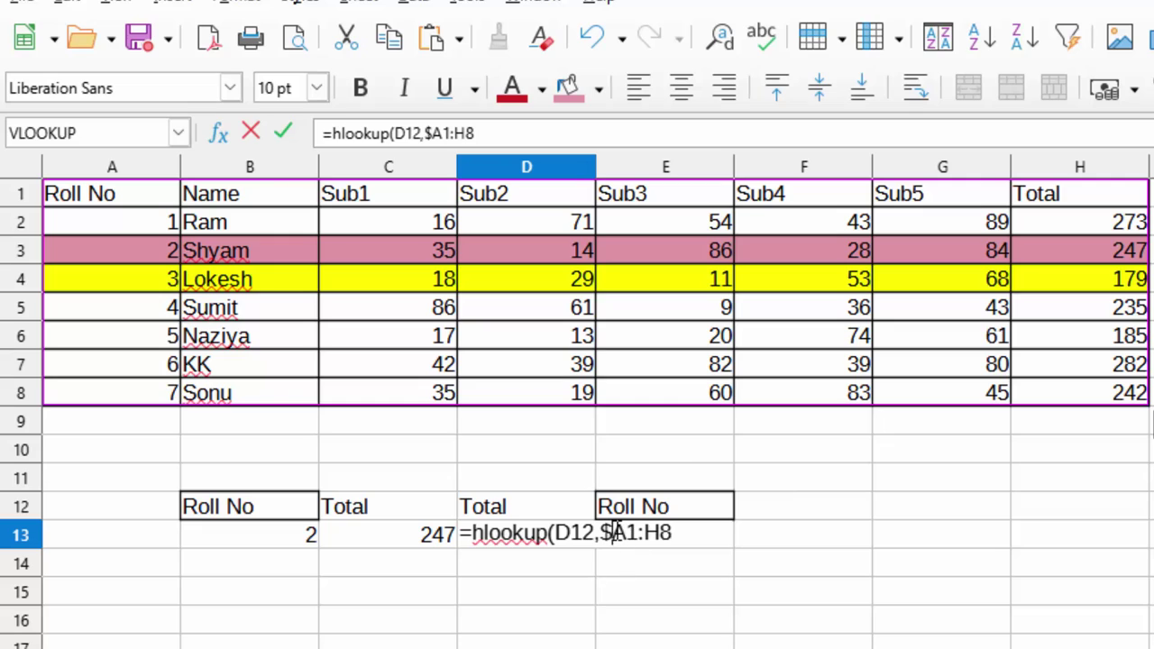
{"action": "left_click", "coordinate": [629, 533]}
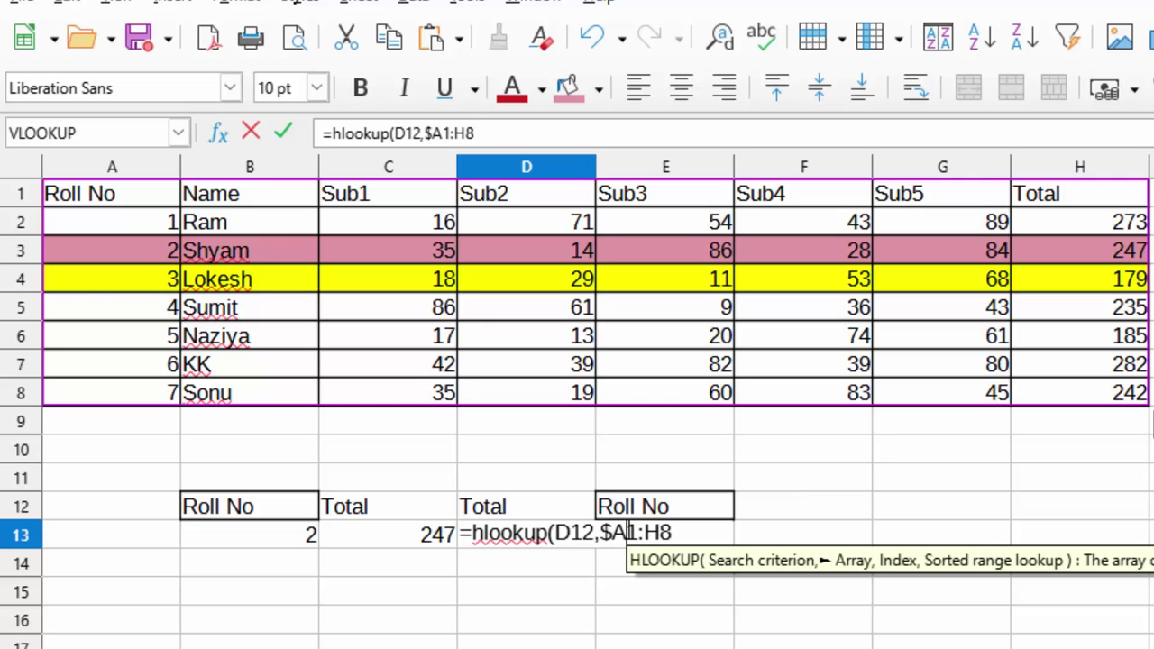
{"action": "type", "text": "$"}
{"action": "left_click", "coordinate": [657, 533]}
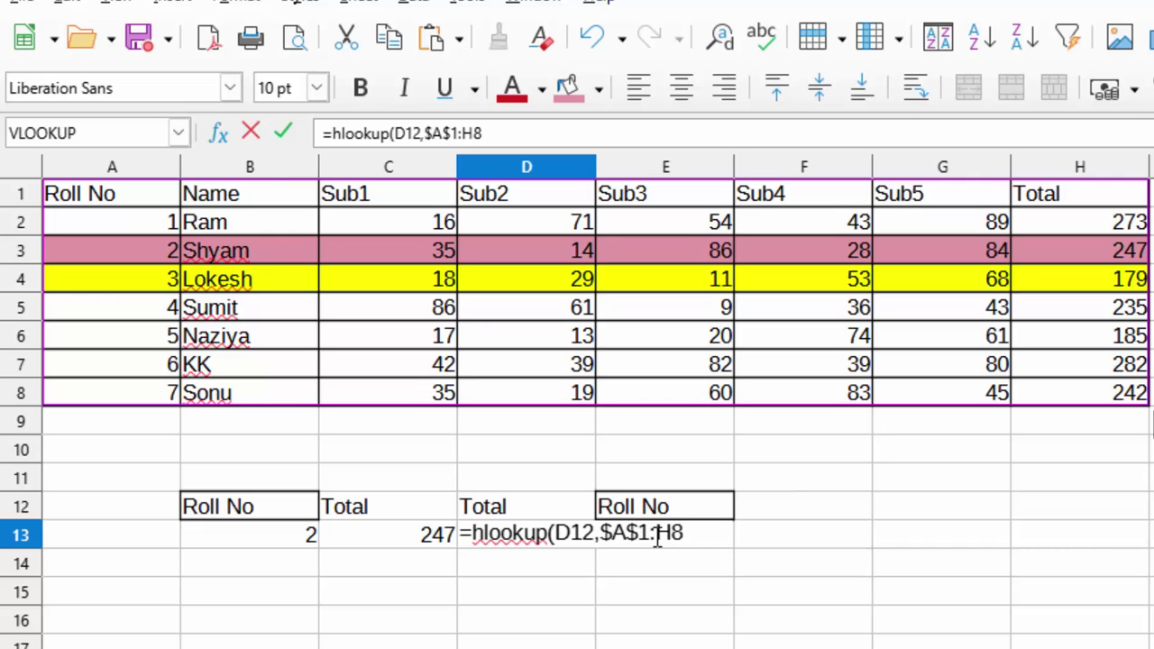
{"action": "type", "text": "$"}
{"action": "left_click", "coordinate": [685, 533]}
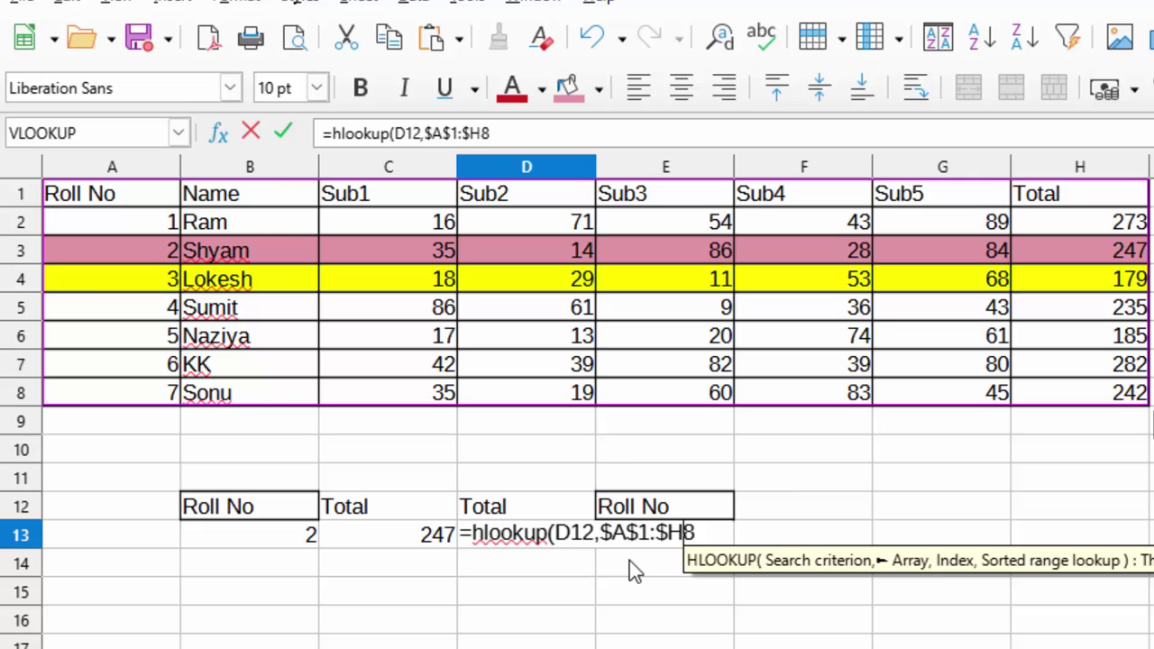
{"action": "type", "text": "$"}
Finish the HLOOKUP with row index 3 and exact match 0, returning 247
{"action": "left_click", "coordinate": [709, 533]}
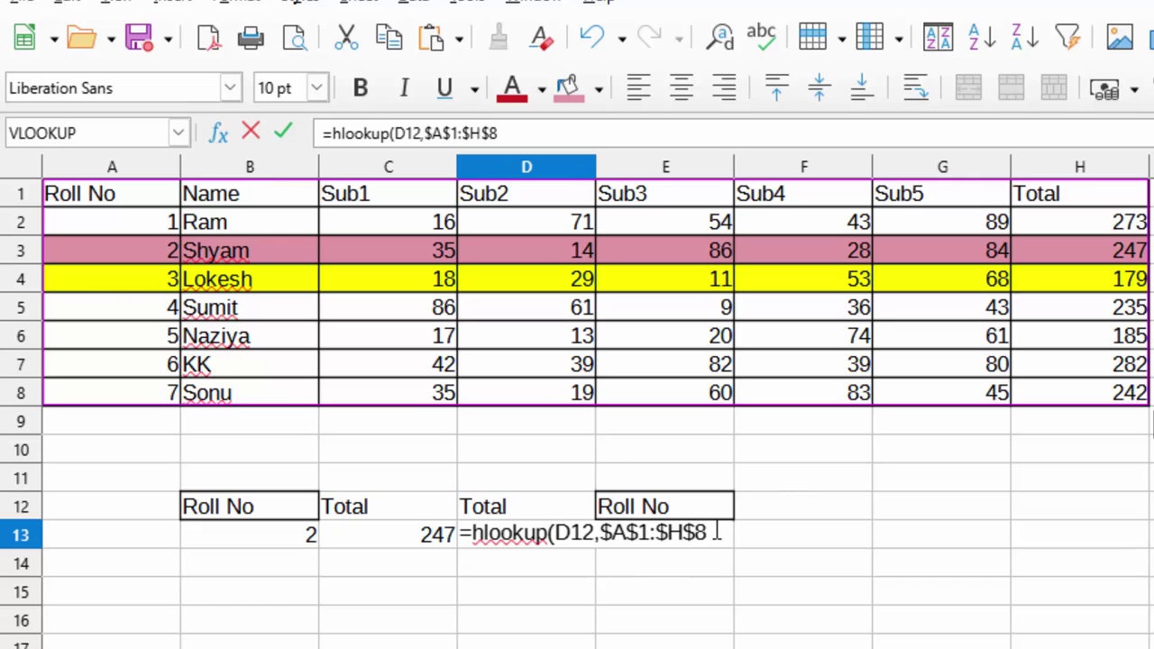
{"action": "type", "text": ","}
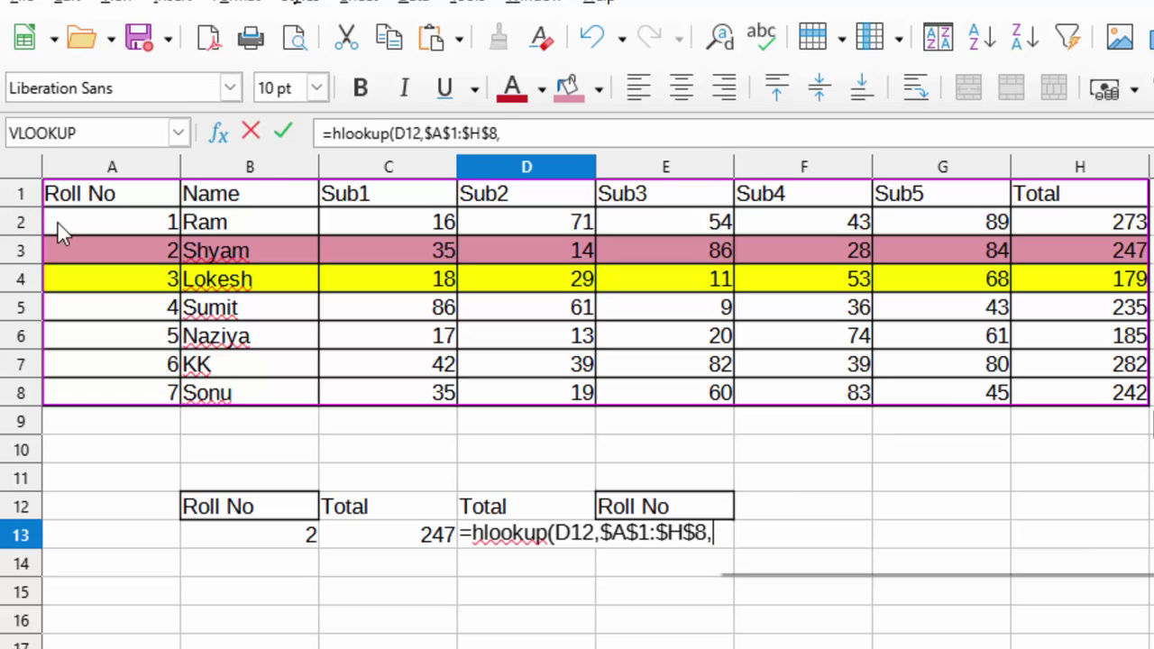
{"action": "type", "text": "3,0)"}
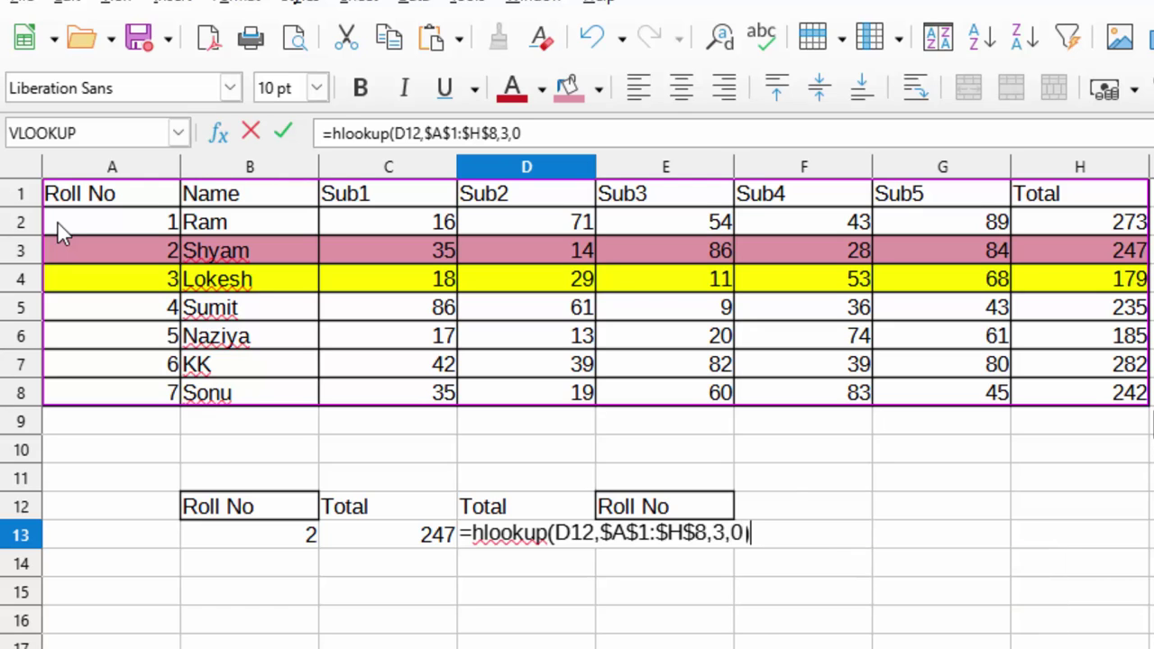
{"action": "key", "text": "Return"}
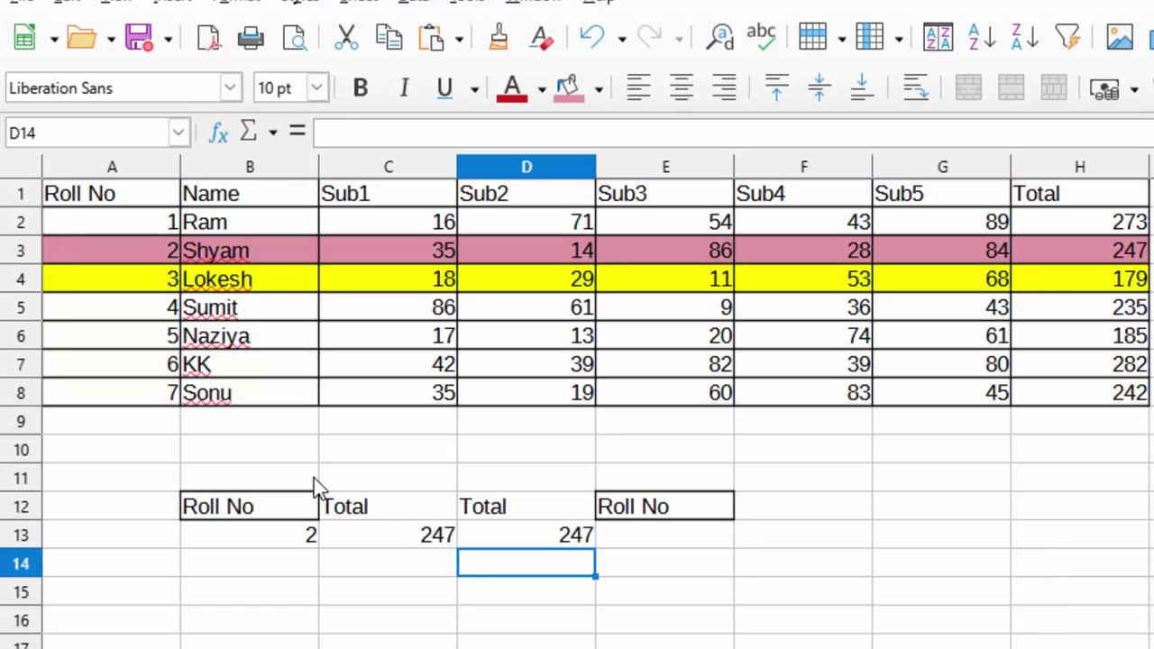
Change D13's HLOOKUP row index from 3 to 5, giving 235, and select row A5:H5
{"action": "left_click", "coordinate": [505, 518]}
{"action": "left_click", "coordinate": [517, 536]}
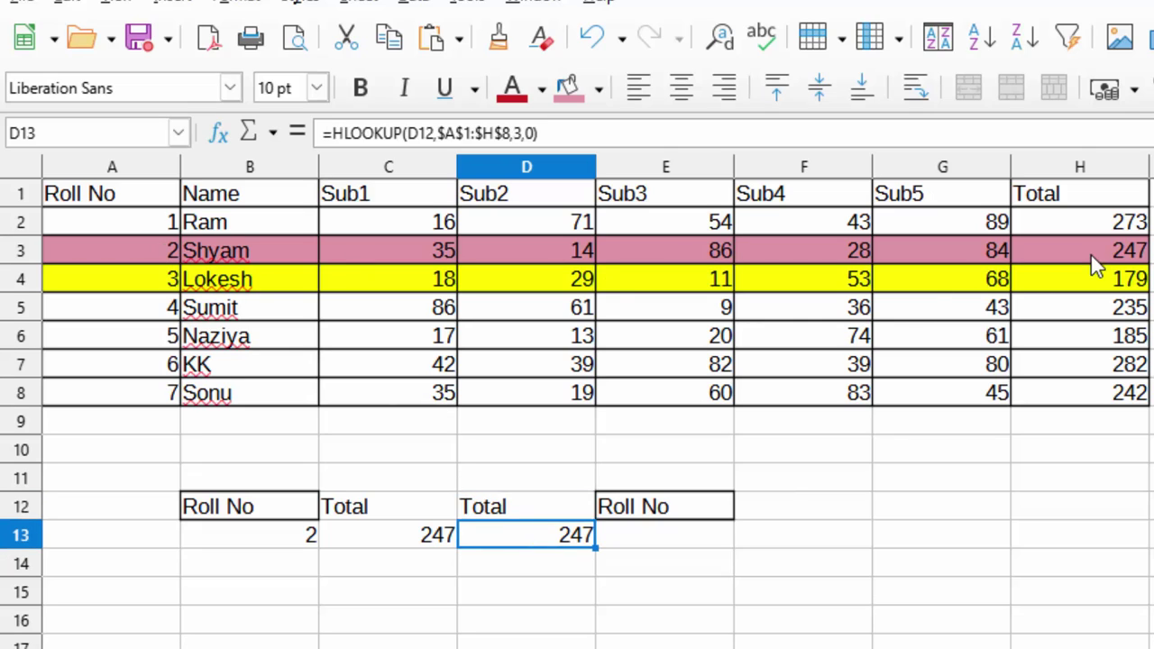
{"action": "key", "text": "F2"}
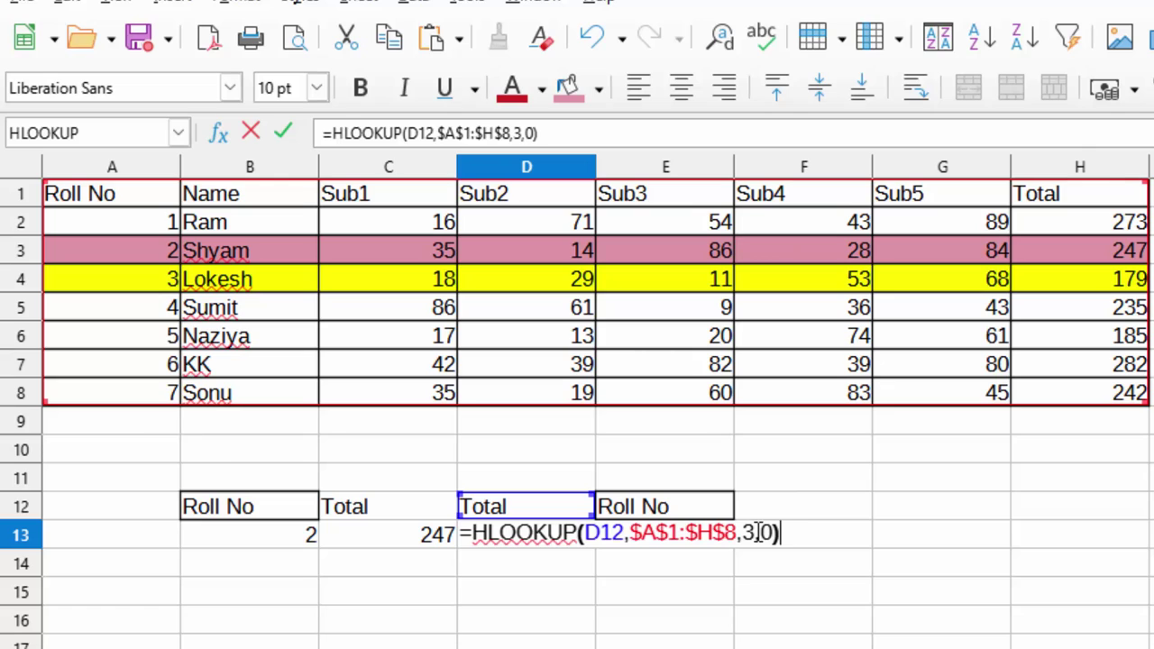
{"action": "left_click", "coordinate": [755, 532]}
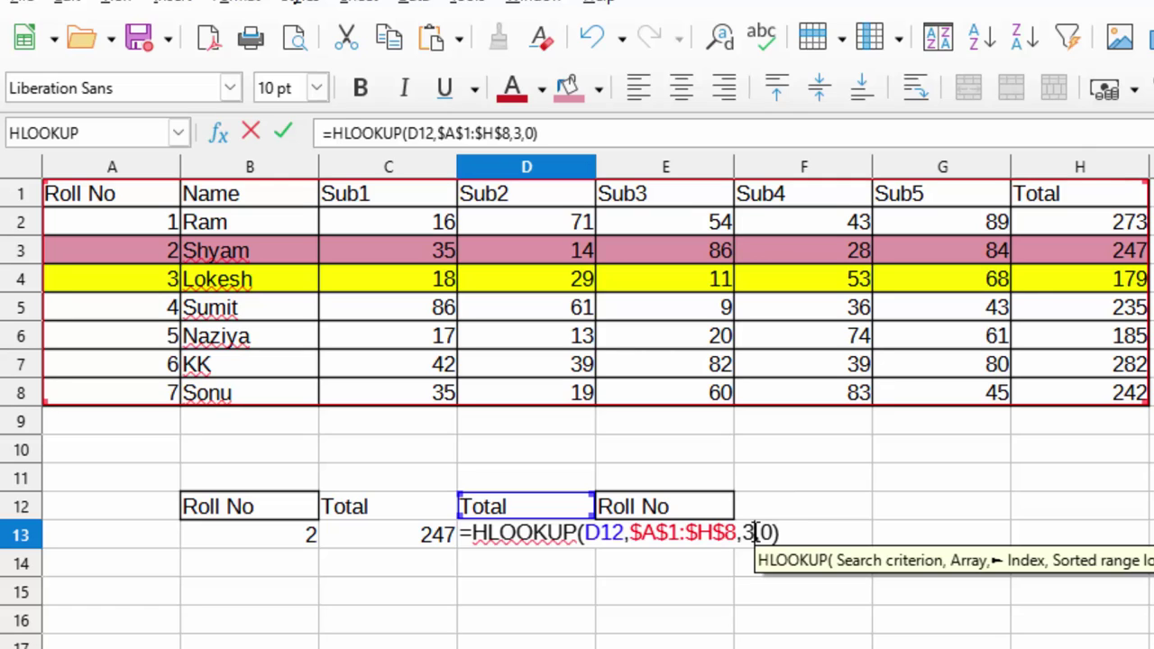
{"action": "key", "text": "BackSpace"}
{"action": "type", "text": "5"}
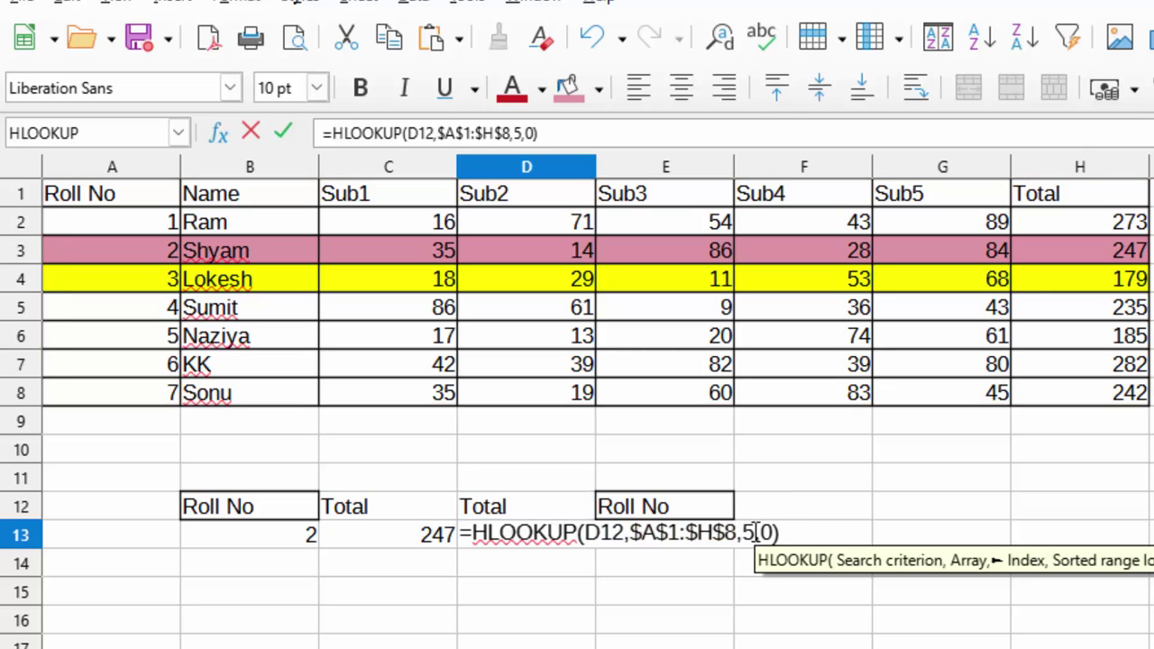
{"action": "key", "text": "Return"}
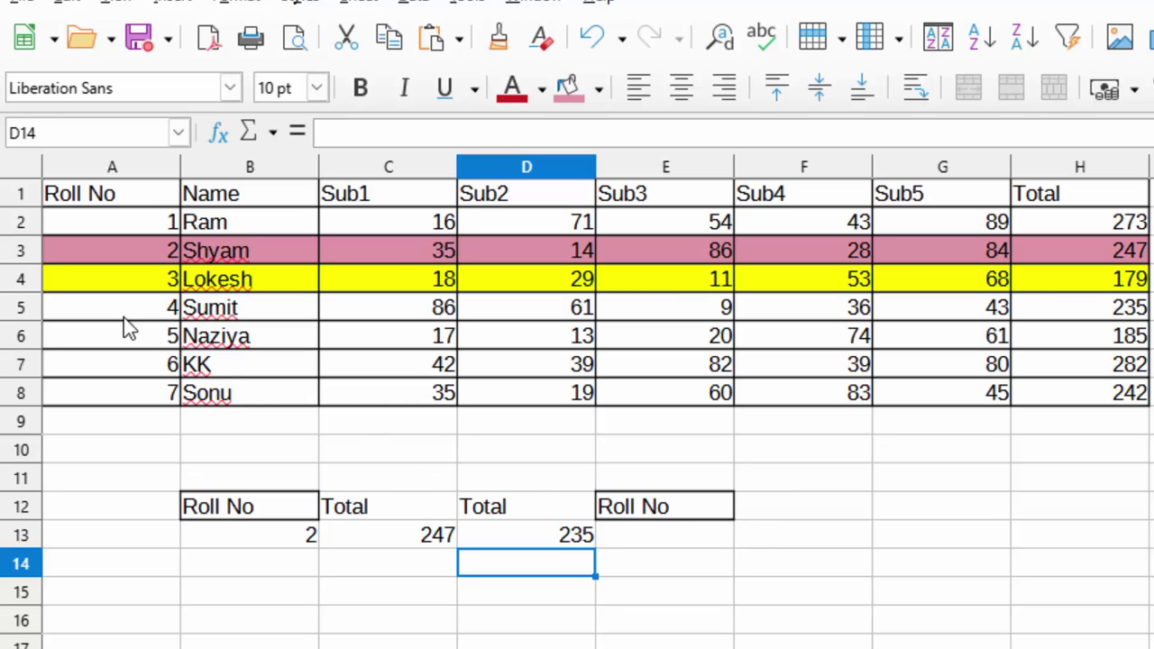
{"action": "left_click_drag", "start_coordinate": [124, 318], "coordinate": [1064, 310]}
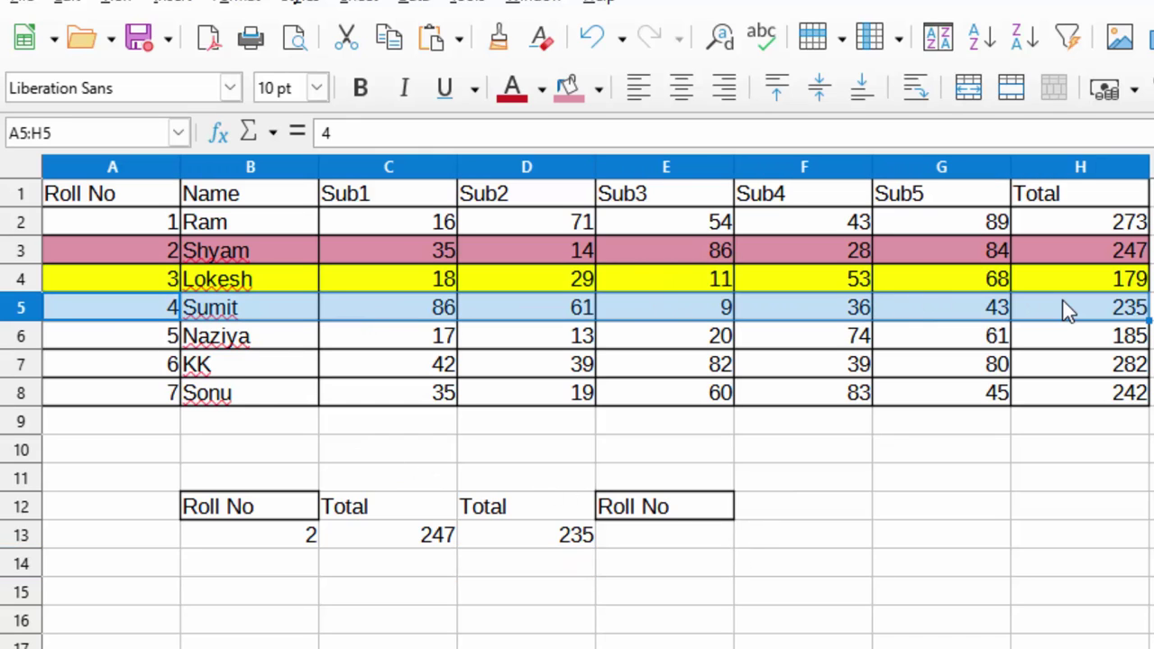